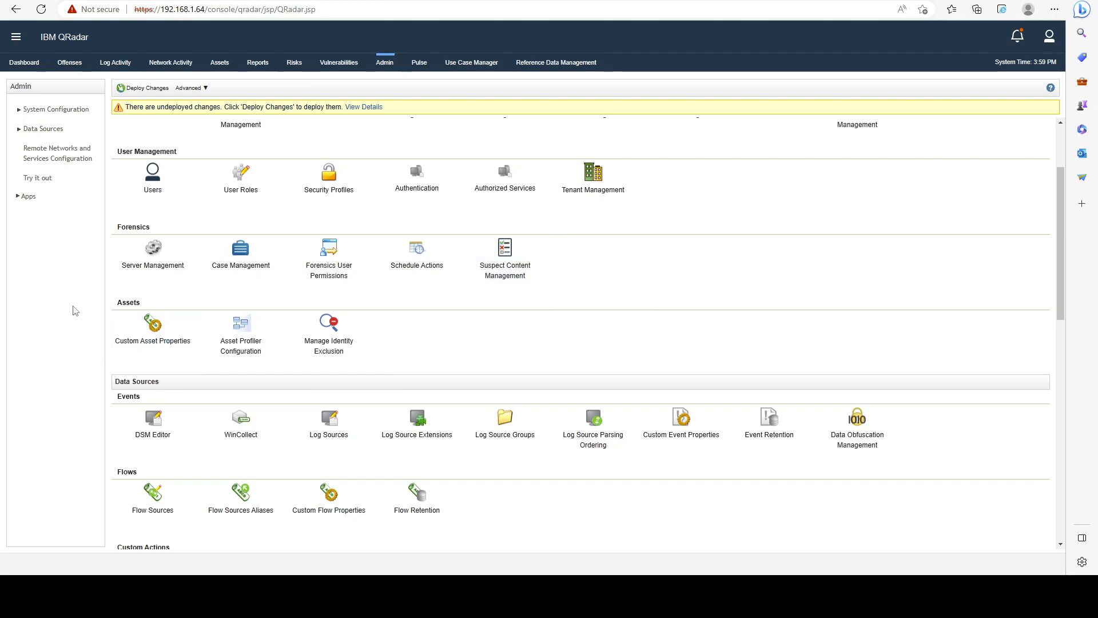
Open the DSM Editor and create a new log source type named "Custon Log Source Type".
{"action": "scroll", "coordinate": [775, 304], "scroll_direction": "down", "scroll_amount": 2}
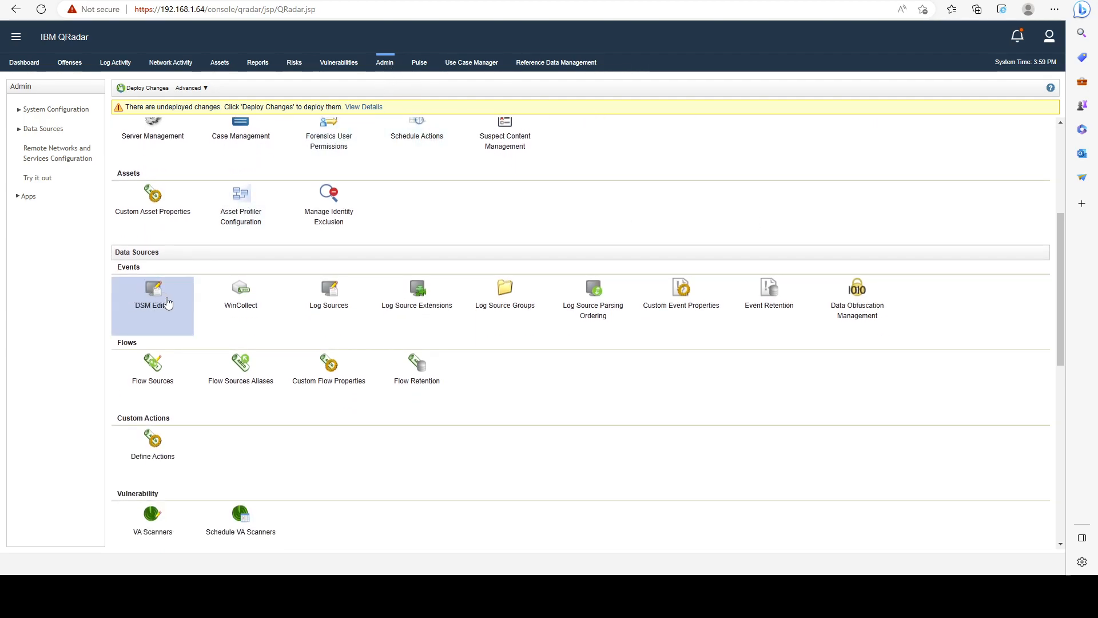
{"action": "left_click", "coordinate": [144, 305]}
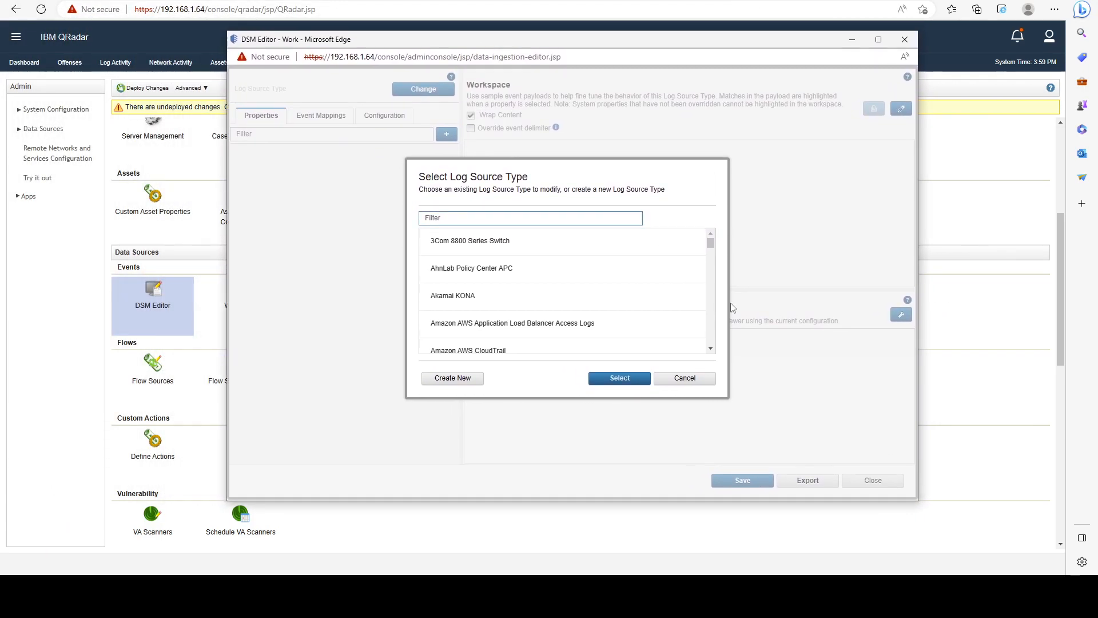
{"action": "left_click_drag", "start_coordinate": [712, 247], "coordinate": [713, 287]}
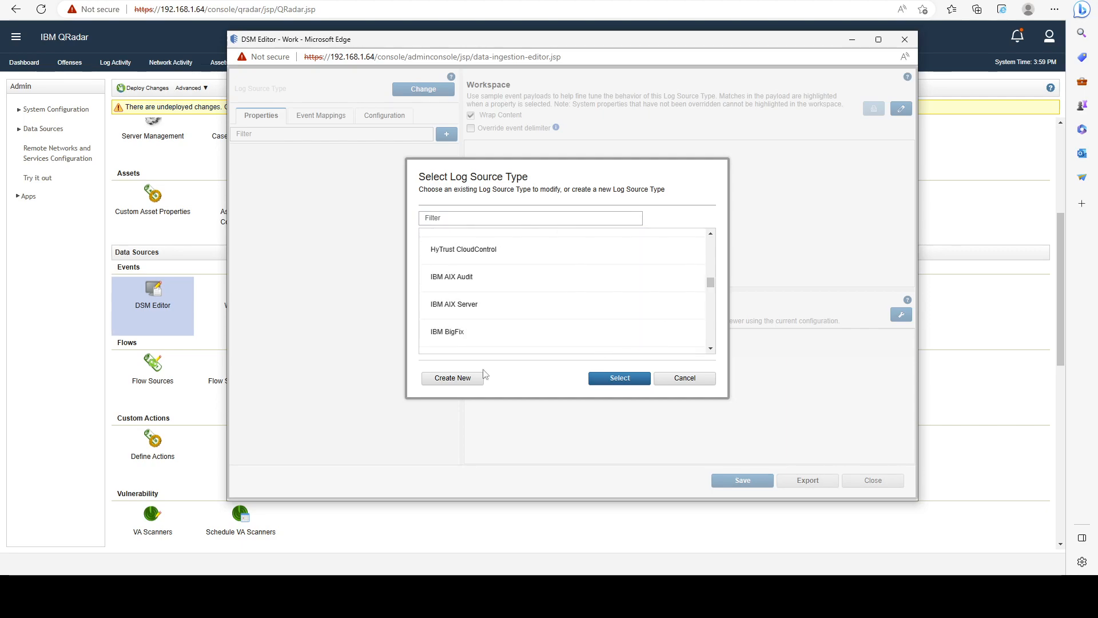
{"action": "left_click", "coordinate": [448, 380]}
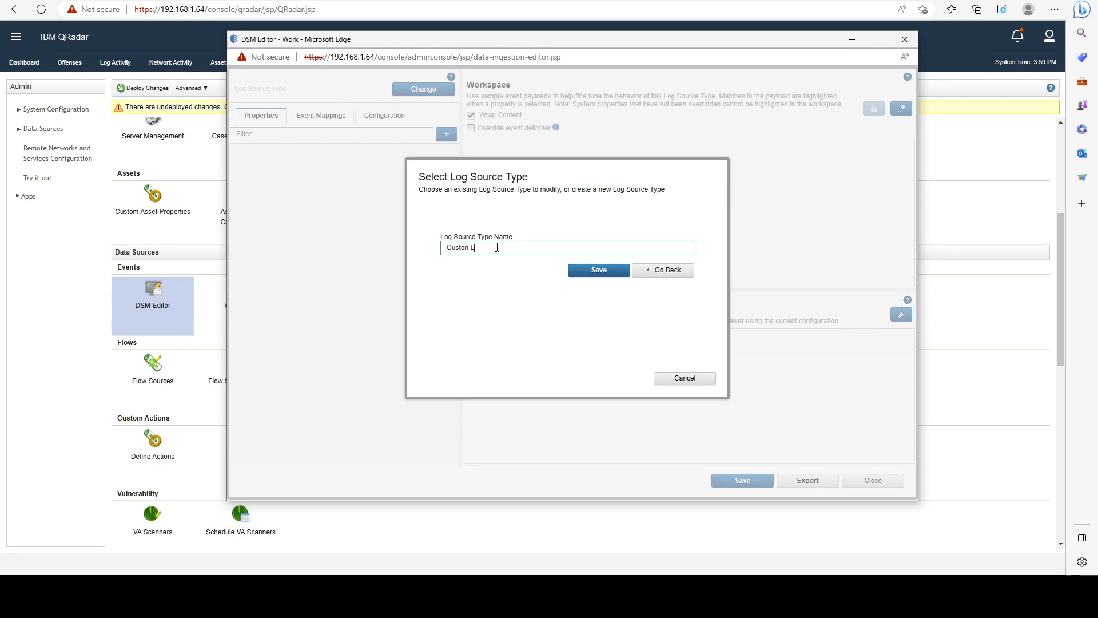
{"action": "type", "text": "Custon Log Souc"}
{"action": "left_click", "coordinate": [600, 270]}
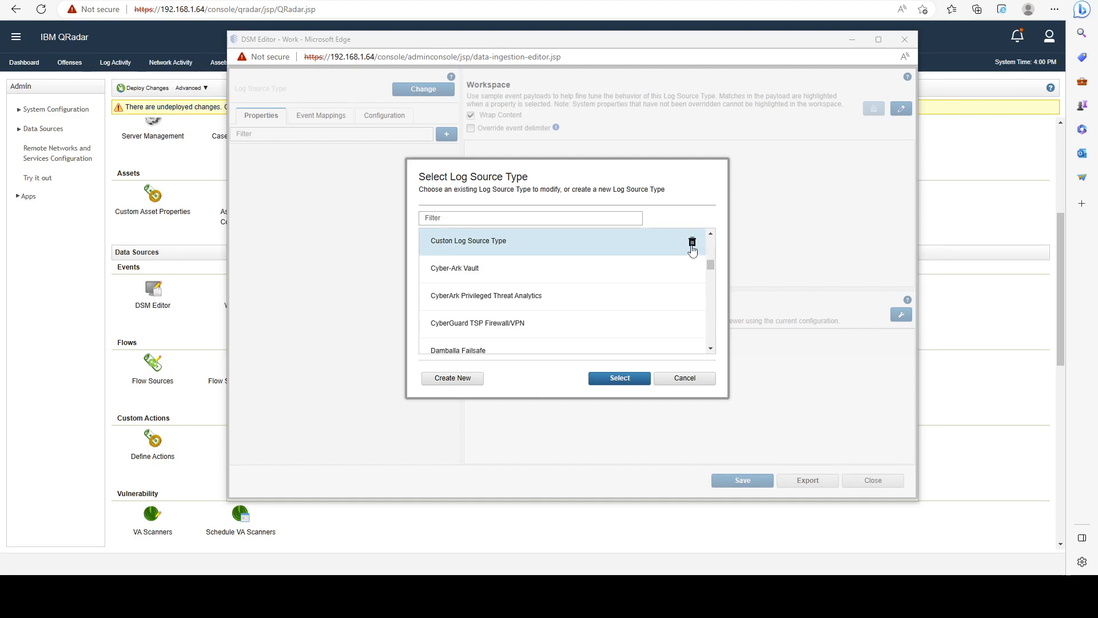
Load the newly created Custon Log Source Type into the DSM Editor.
{"action": "scroll", "coordinate": [641, 288], "scroll_direction": "up", "scroll_amount": 1}
{"action": "scroll", "coordinate": [607, 248], "scroll_direction": "up", "scroll_amount": 2}
{"action": "scroll", "coordinate": [595, 246], "scroll_direction": "down", "scroll_amount": 3}
{"action": "scroll", "coordinate": [595, 245], "scroll_direction": "up", "scroll_amount": 1}
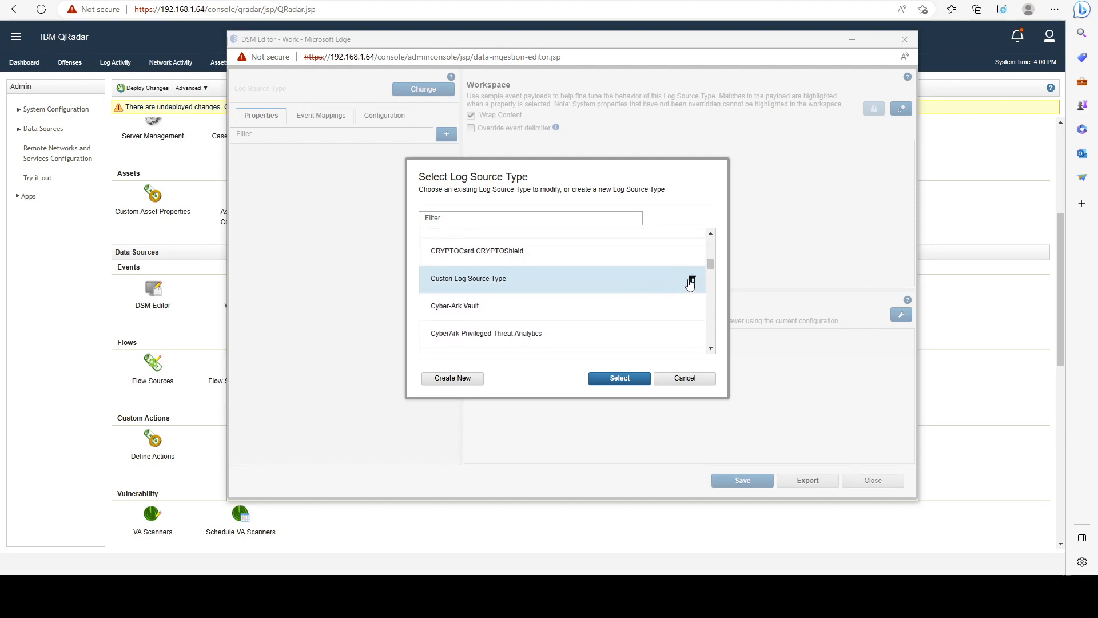
{"action": "scroll", "coordinate": [598, 277], "scroll_direction": "up", "scroll_amount": 2}
{"action": "scroll", "coordinate": [603, 287], "scroll_direction": "down", "scroll_amount": 1}
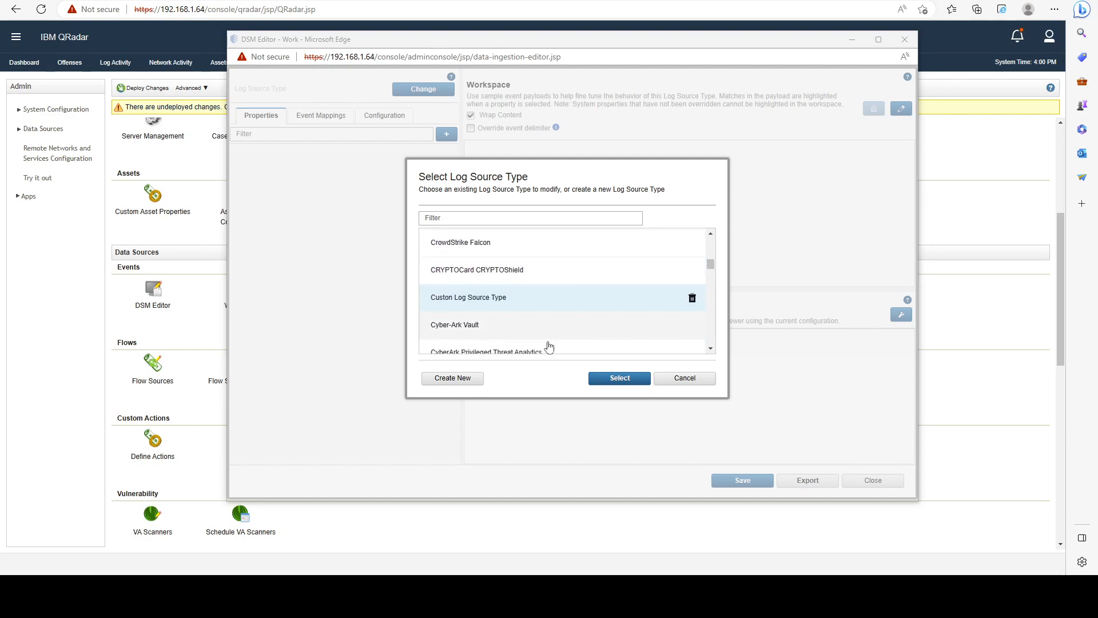
{"action": "left_click", "coordinate": [619, 378]}
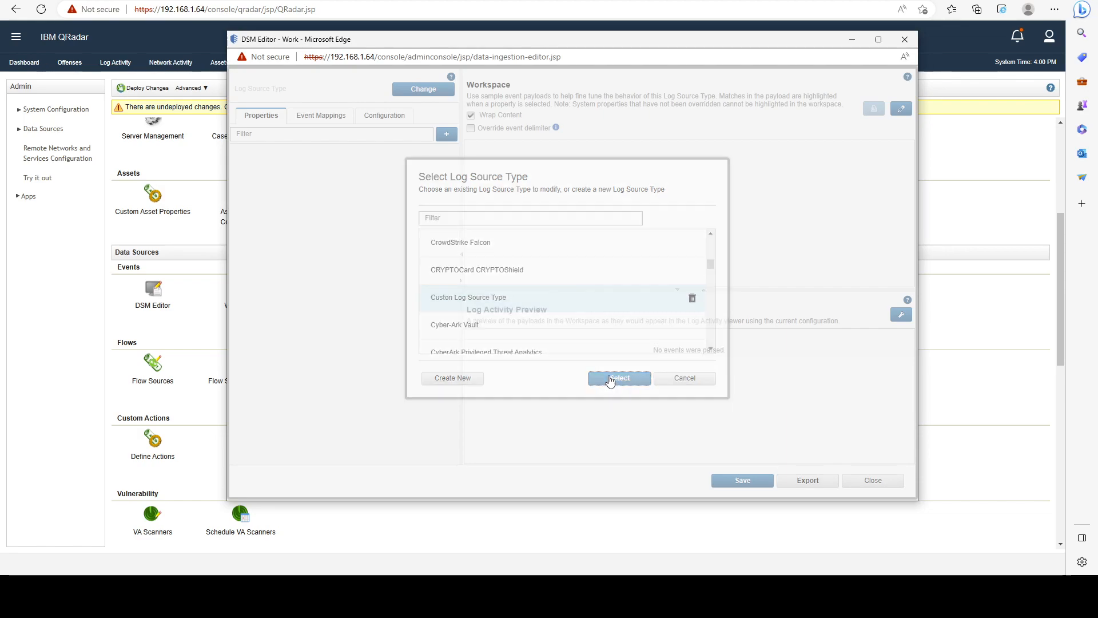
Widen the properties pane of the DSM Editor and reposition its window over the Admin page.
{"action": "scroll", "coordinate": [452, 200], "scroll_direction": "down", "scroll_amount": 2}
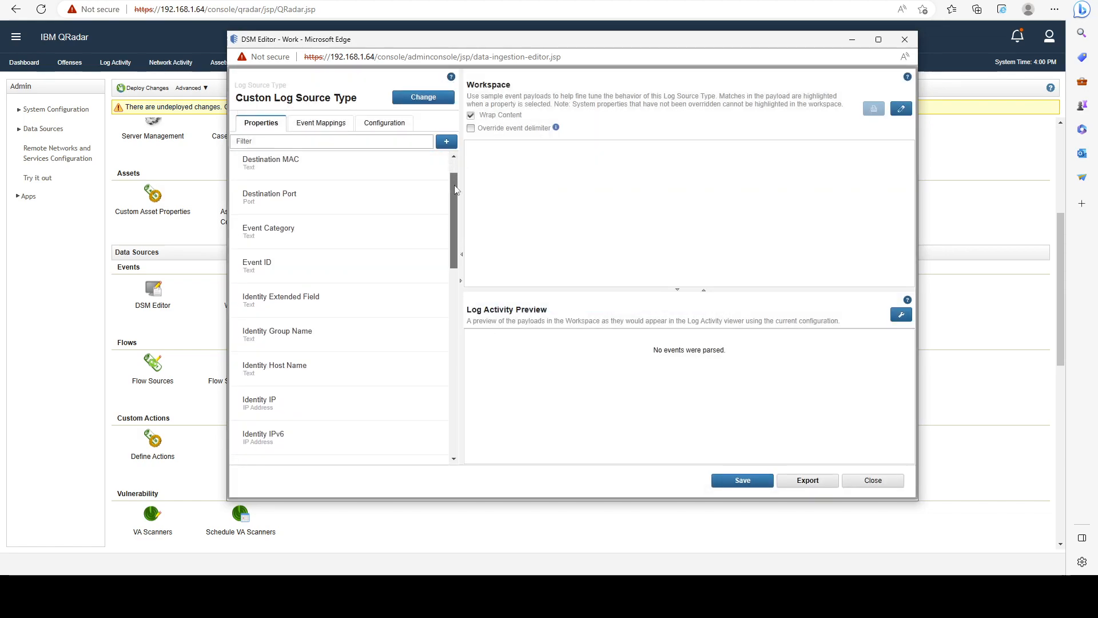
{"action": "mouse_move", "coordinate": [452, 200]}
{"action": "left_mouse_down"}
{"action": "mouse_move", "coordinate": [465, 393]}
{"action": "mouse_move", "coordinate": [455, 194]}
{"action": "left_mouse_up"}
{"action": "left_click_drag", "start_coordinate": [461, 153], "coordinate": [511, 153]}
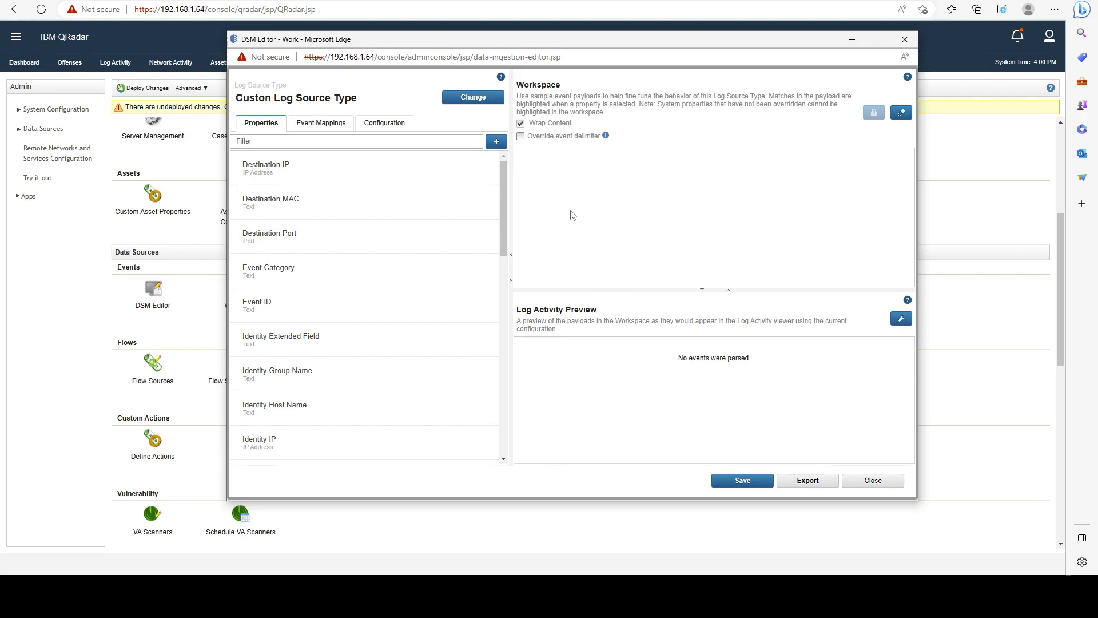
{"action": "left_click_drag", "start_coordinate": [529, 44], "coordinate": [421, 50]}
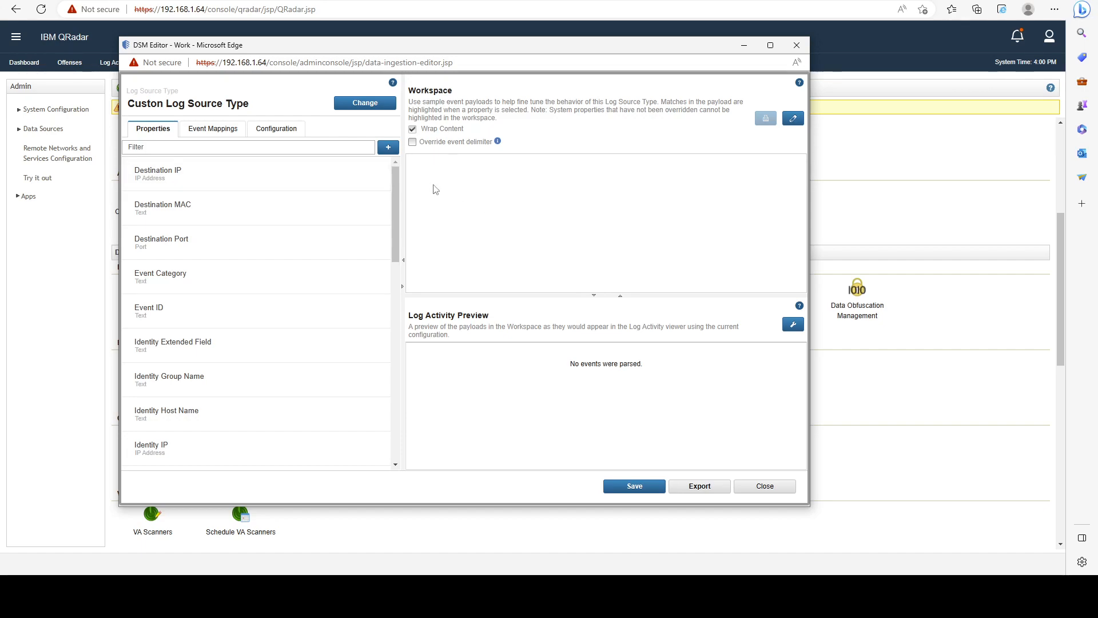
Open the Workspace payload for editing, close it without entering a sample, and look through the list of properties.
{"action": "left_click", "coordinate": [793, 117]}
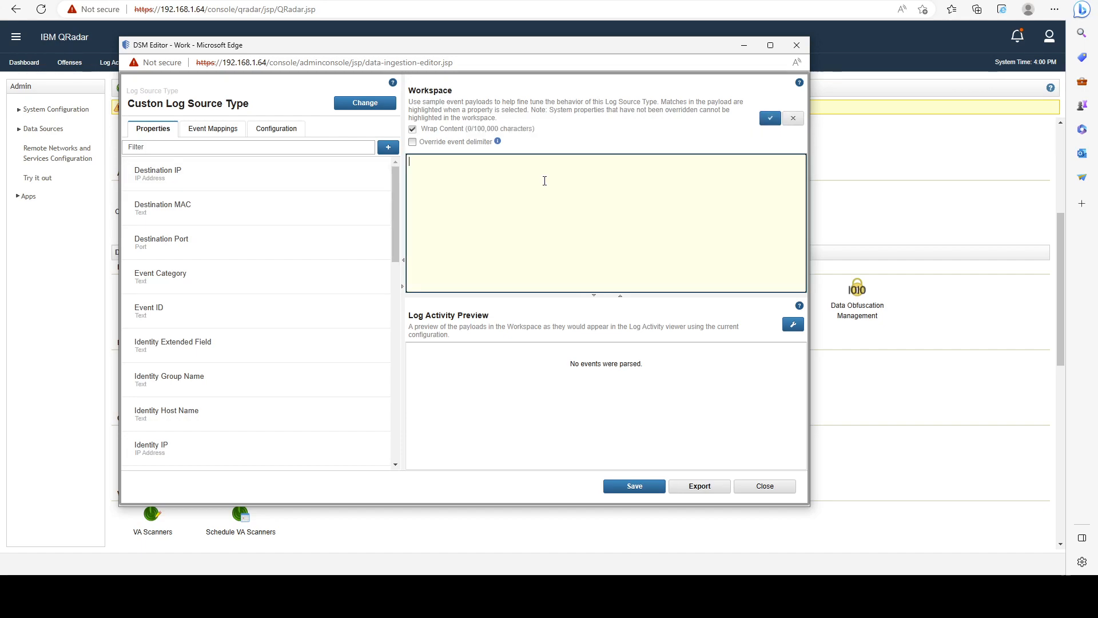
{"action": "left_click", "coordinate": [770, 118]}
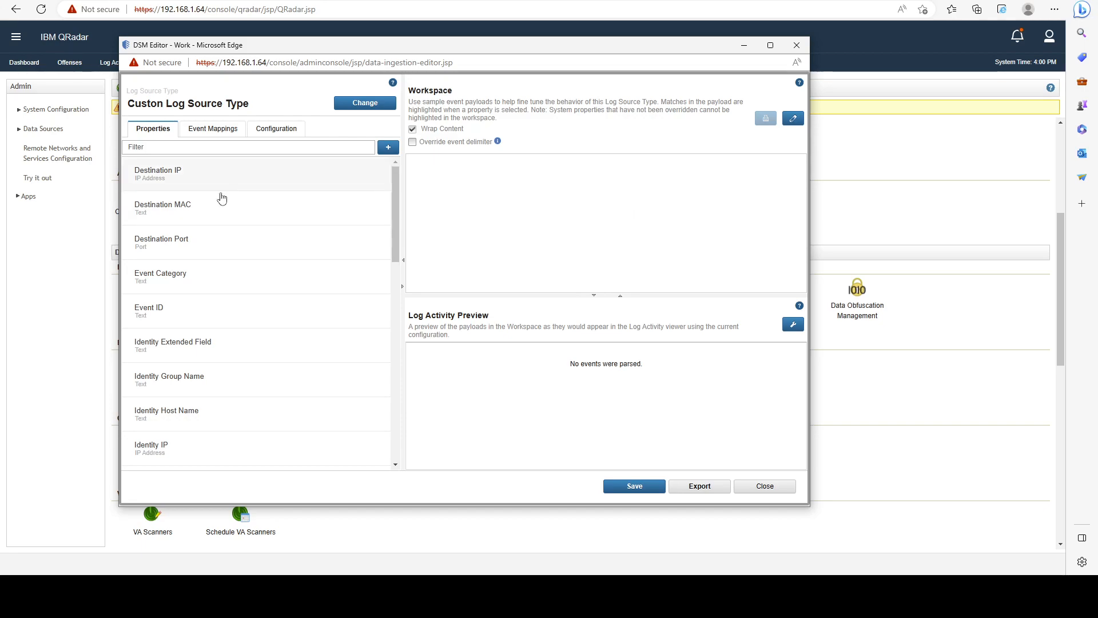
{"action": "scroll", "coordinate": [216, 223], "scroll_direction": "down", "scroll_amount": 2}
{"action": "scroll", "coordinate": [206, 221], "scroll_direction": "down", "scroll_amount": 2}
{"action": "scroll", "coordinate": [270, 213], "scroll_direction": "up", "scroll_amount": 4}
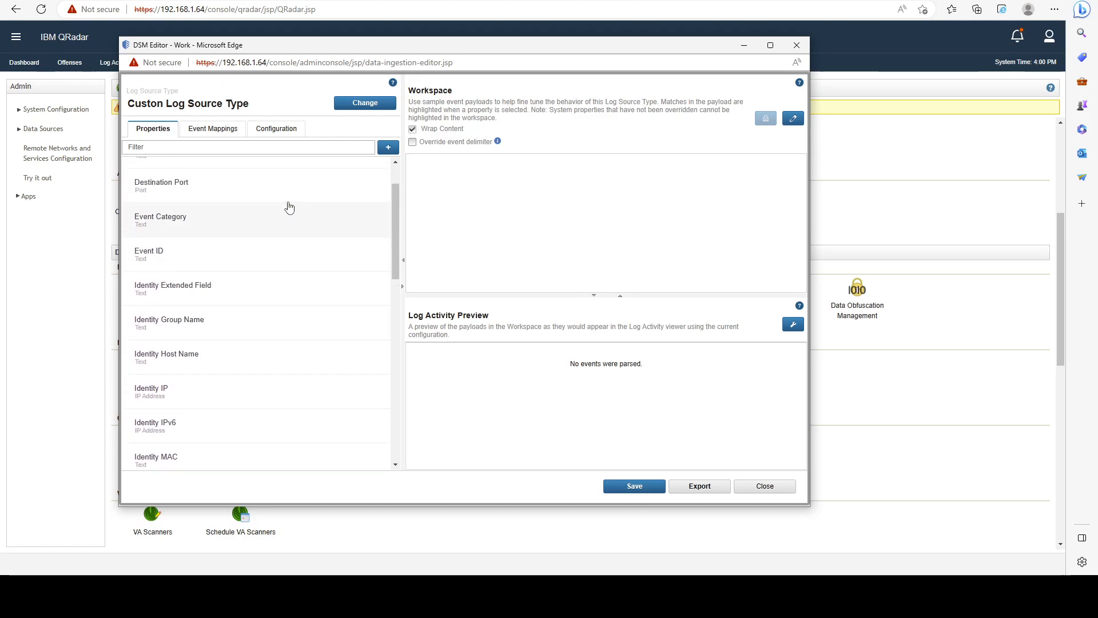
Add the existing Account Name custom property definition to the log source type.
{"action": "left_click", "coordinate": [387, 147]}
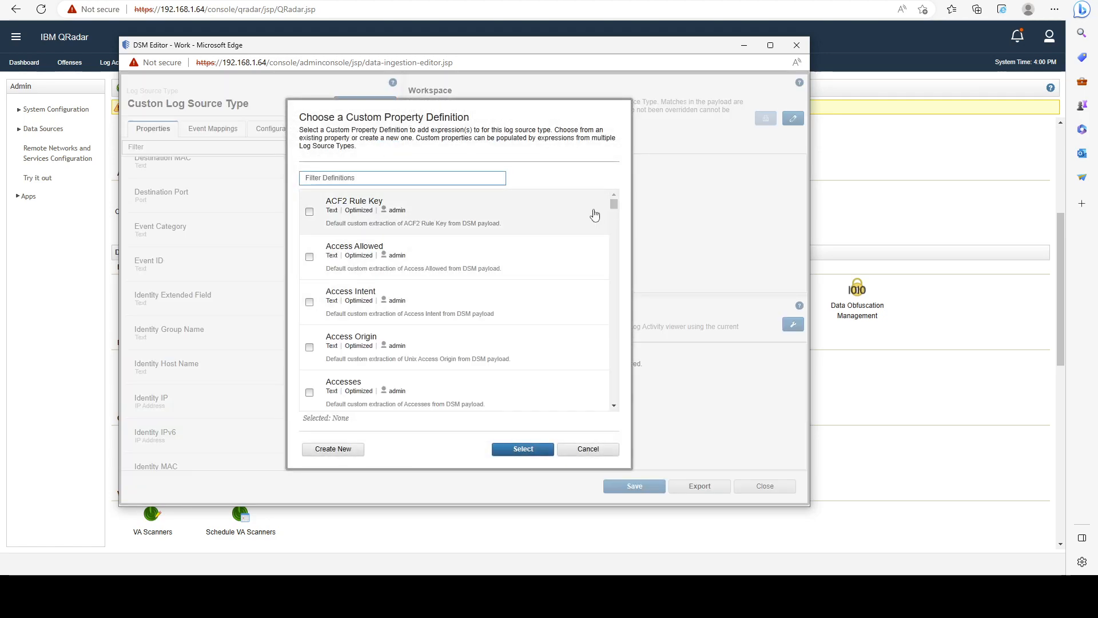
{"action": "scroll", "coordinate": [507, 226], "scroll_direction": "down", "scroll_amount": 3}
{"action": "scroll", "coordinate": [500, 226], "scroll_direction": "down", "scroll_amount": 1}
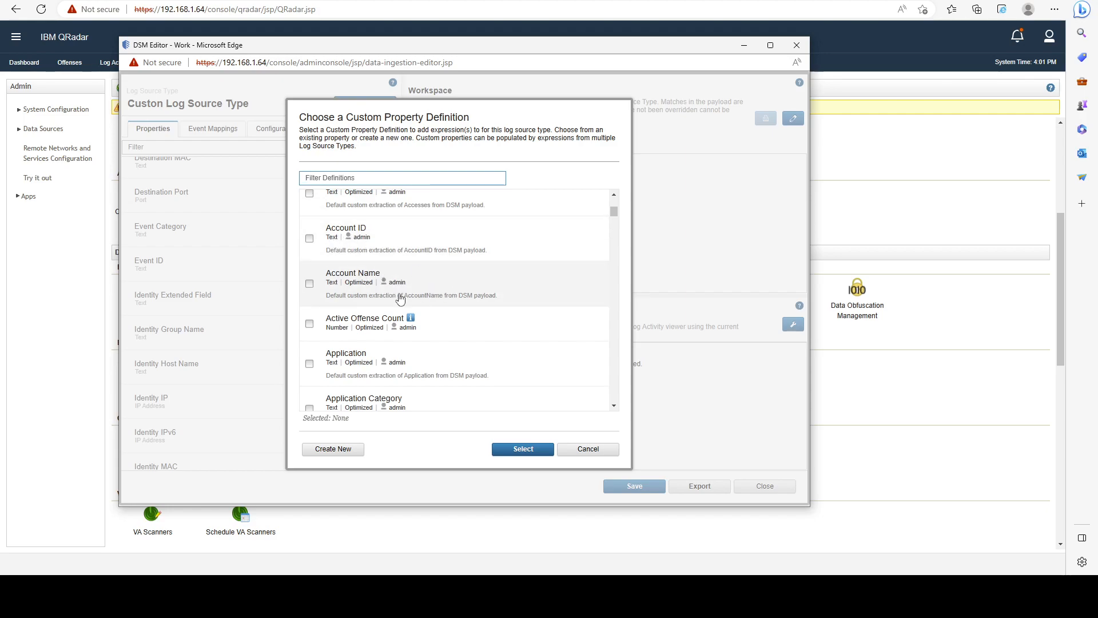
{"action": "left_click", "coordinate": [341, 284]}
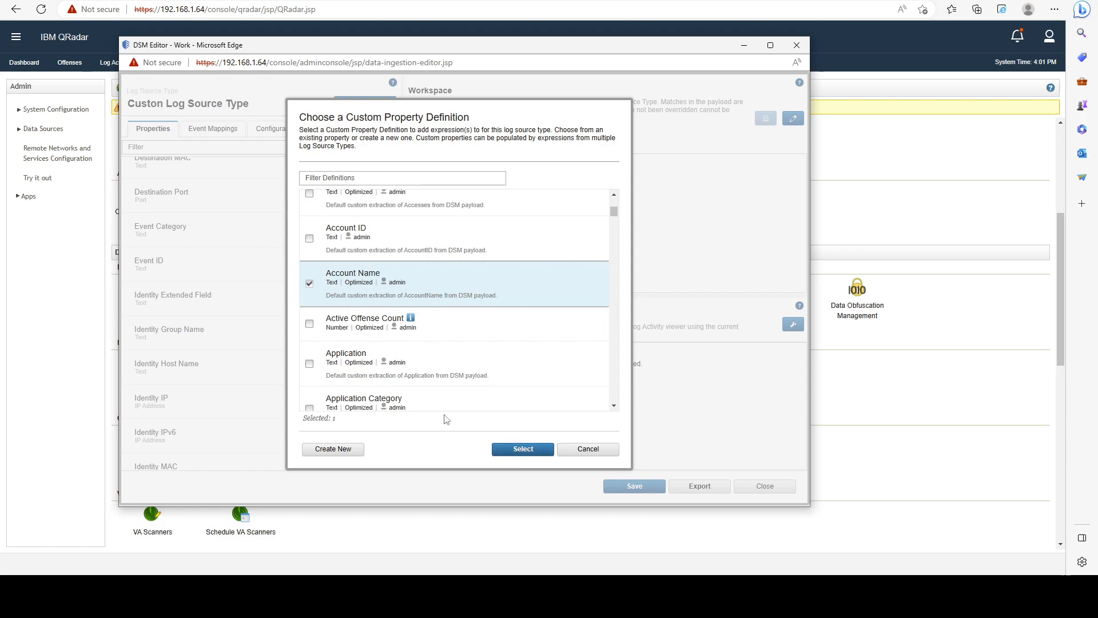
{"action": "left_click", "coordinate": [522, 449]}
Try the LEEF expression type for the Account Name property, switch it back to Regex, and discard the expression.
{"action": "left_click", "coordinate": [270, 172]}
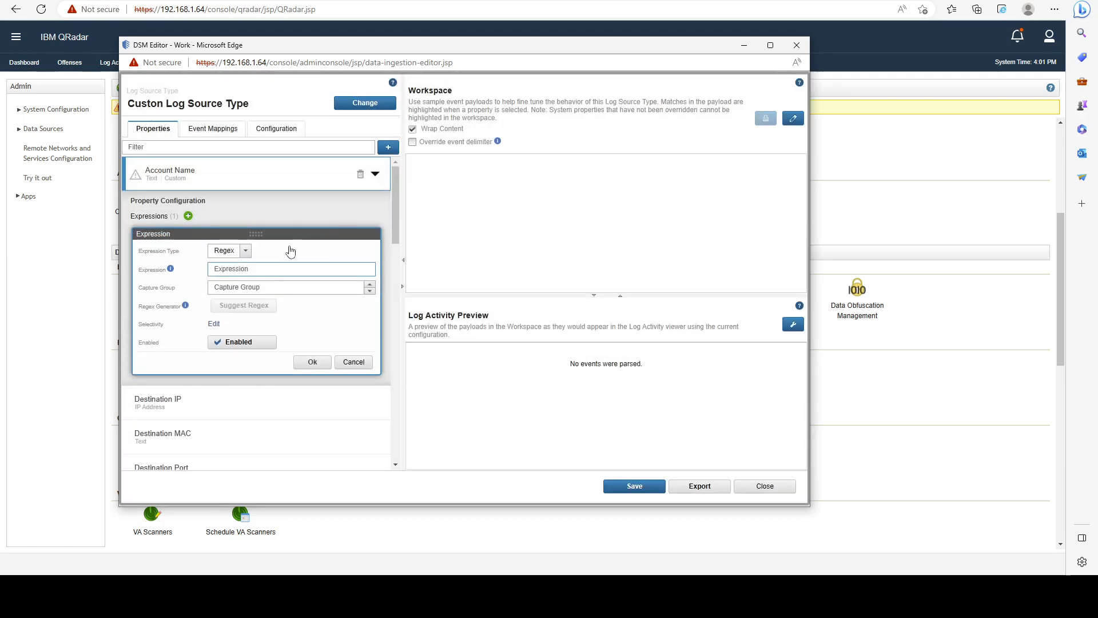
{"action": "left_click", "coordinate": [246, 252]}
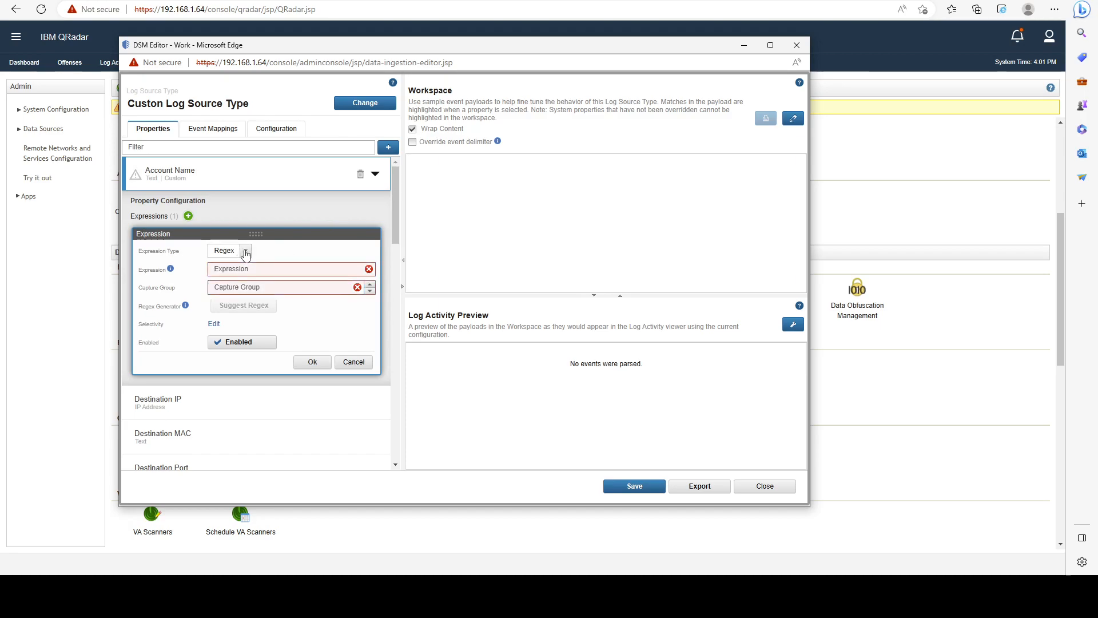
{"action": "left_click", "coordinate": [246, 252]}
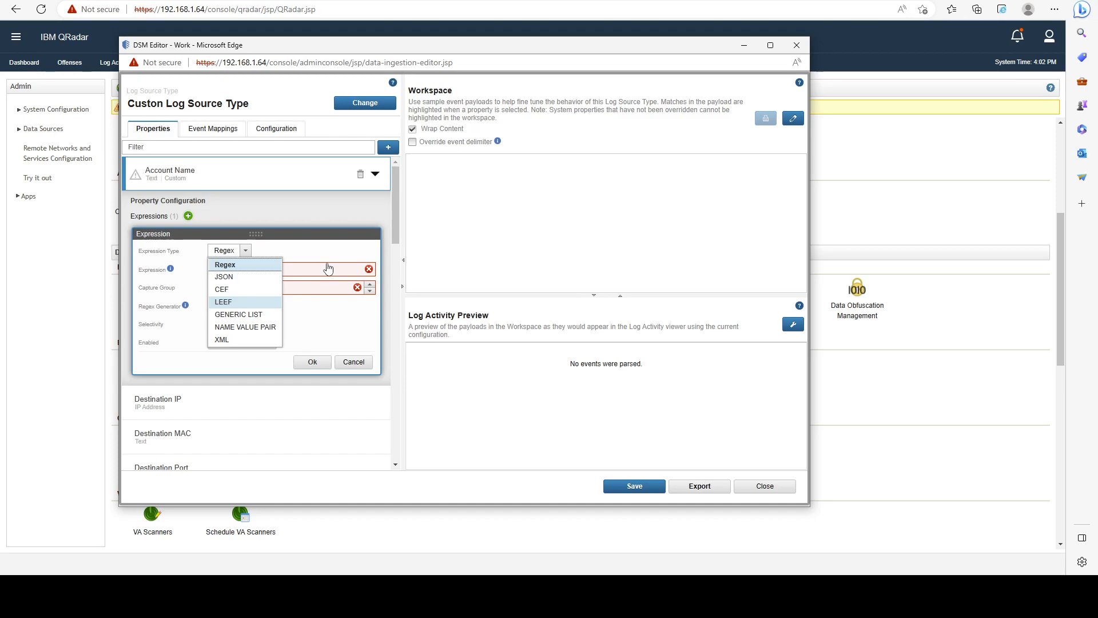
{"action": "left_click", "coordinate": [239, 301]}
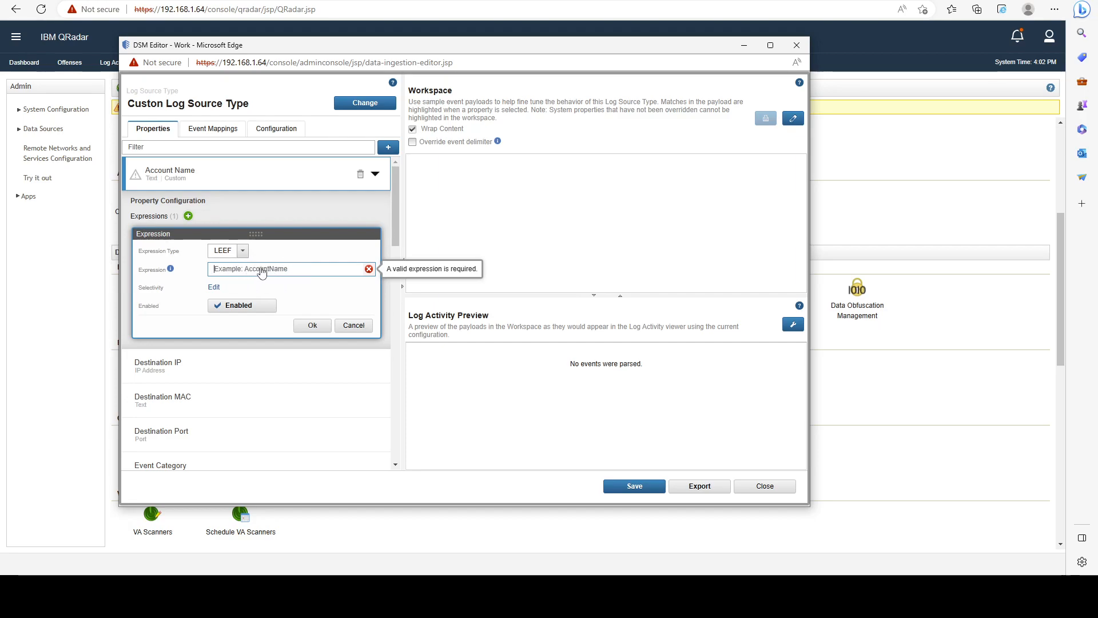
{"action": "left_click", "coordinate": [217, 264]}
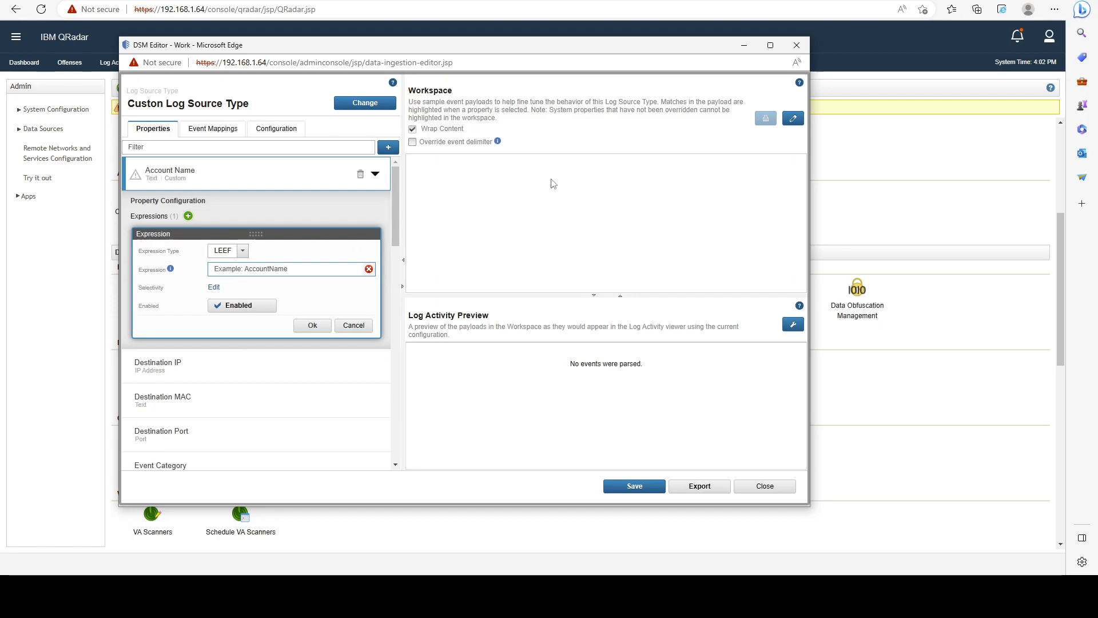
{"action": "left_click", "coordinate": [244, 253]}
{"action": "left_click", "coordinate": [228, 260]}
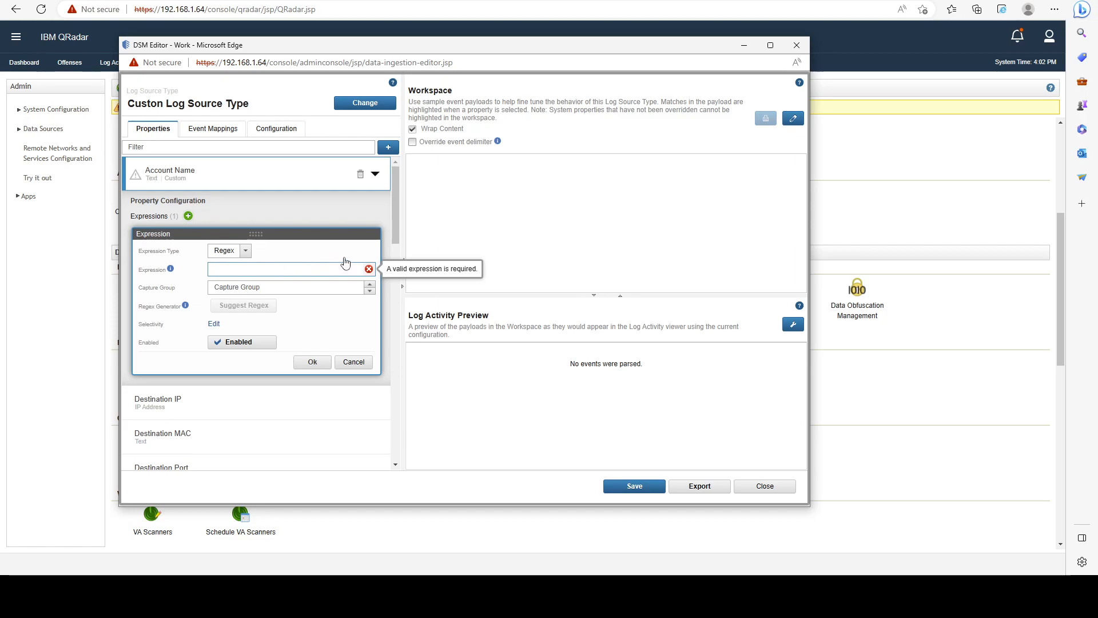
{"action": "left_click", "coordinate": [353, 361]}
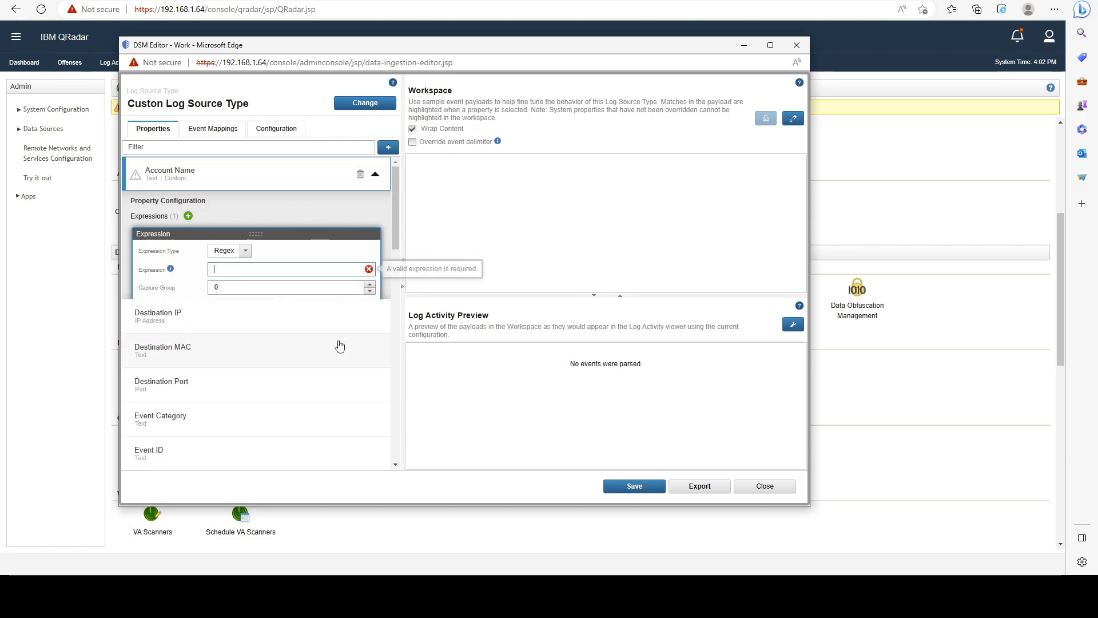
Show the event mappings and change the log source type to Microsoft Windows Security Event Log.
{"action": "left_click", "coordinate": [212, 134]}
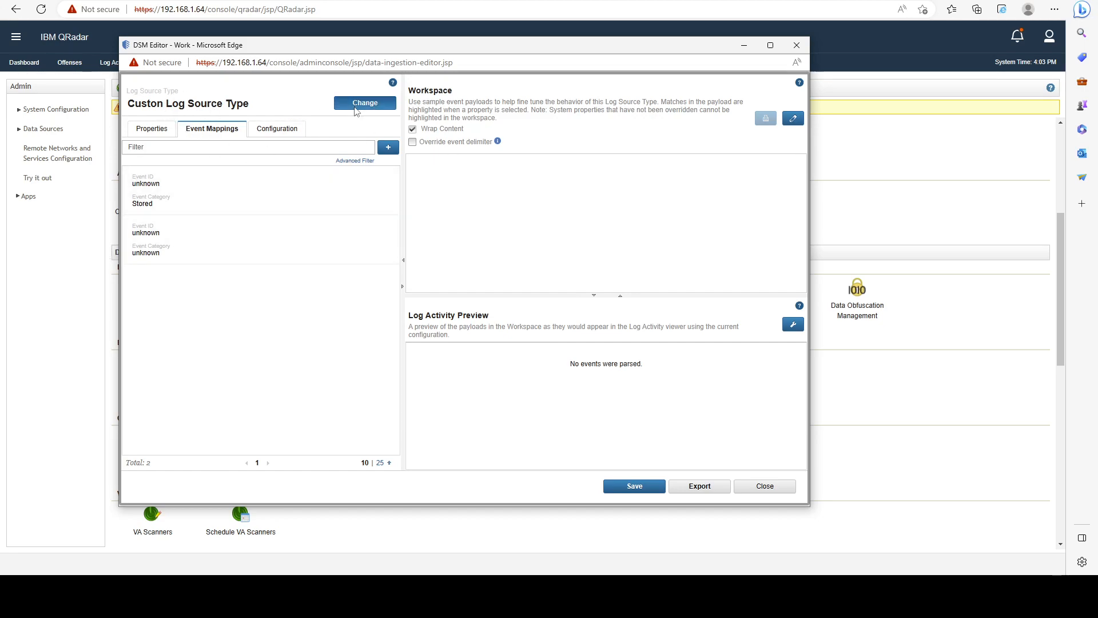
{"action": "left_click", "coordinate": [355, 106]}
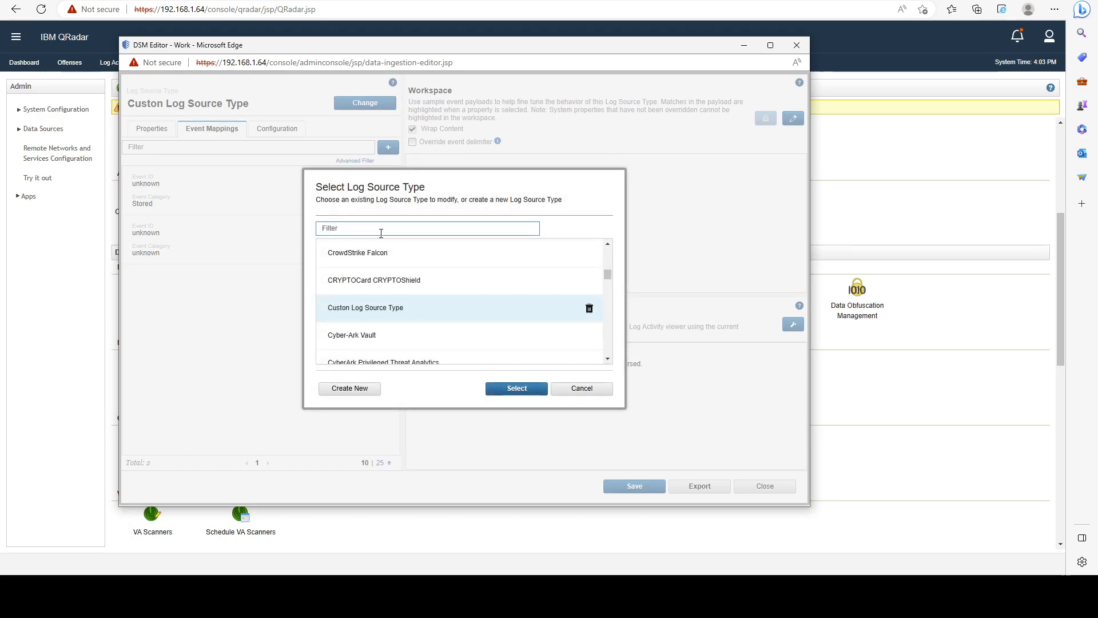
{"action": "type", "text": "windows"}
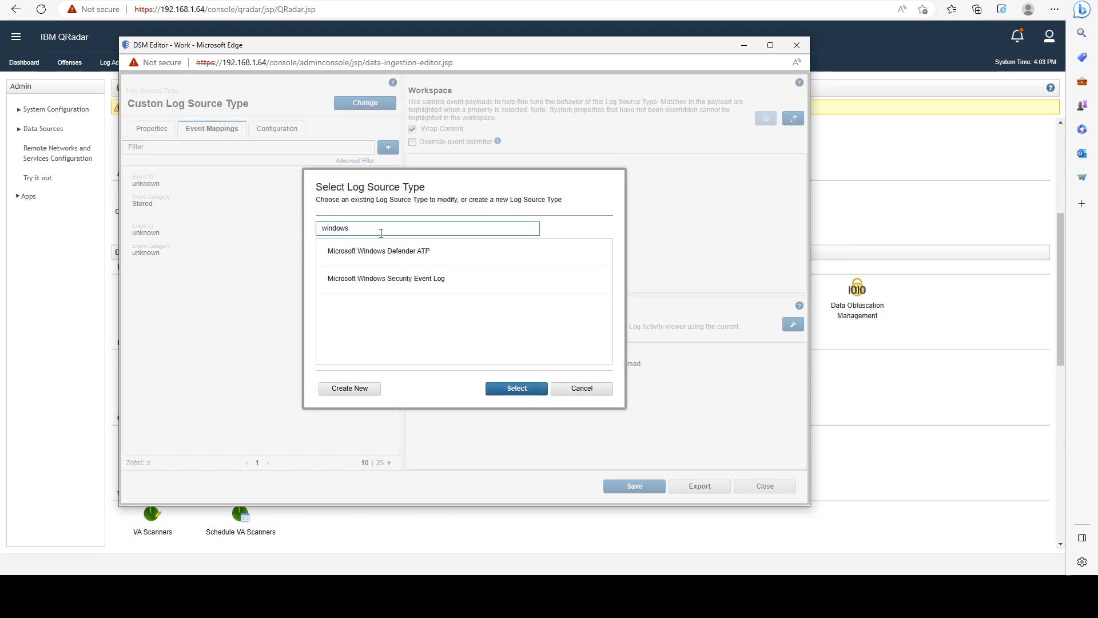
{"action": "left_click", "coordinate": [401, 279]}
{"action": "left_click", "coordinate": [493, 389]}
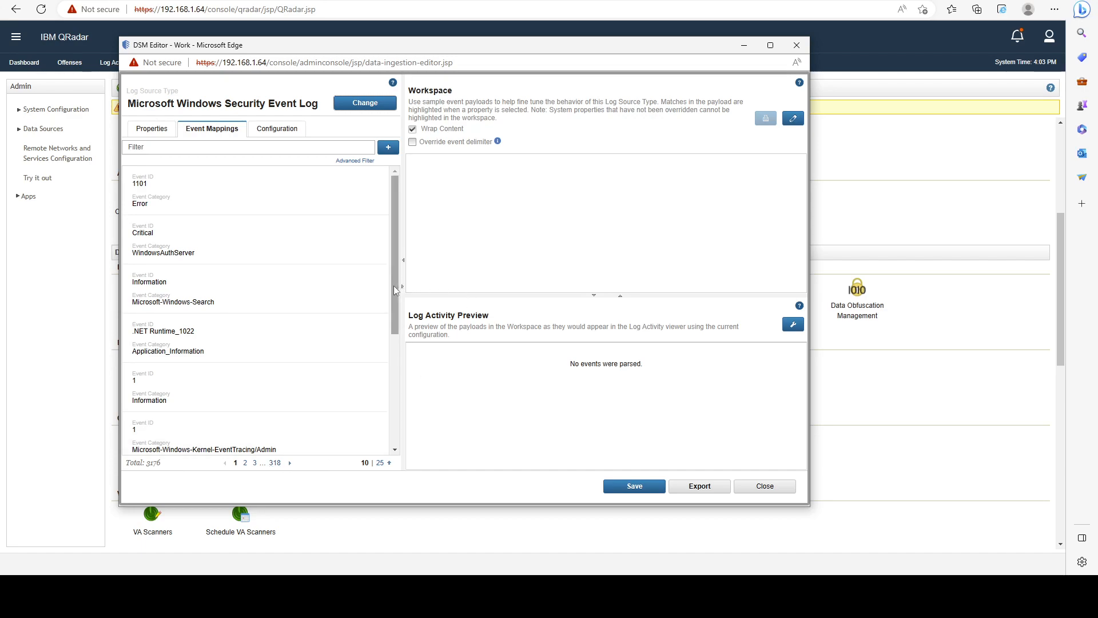
Examine the event mapping with event ID 1101 and category Error, including its QID record.
{"action": "left_click_drag", "start_coordinate": [394, 290], "coordinate": [394, 309]}
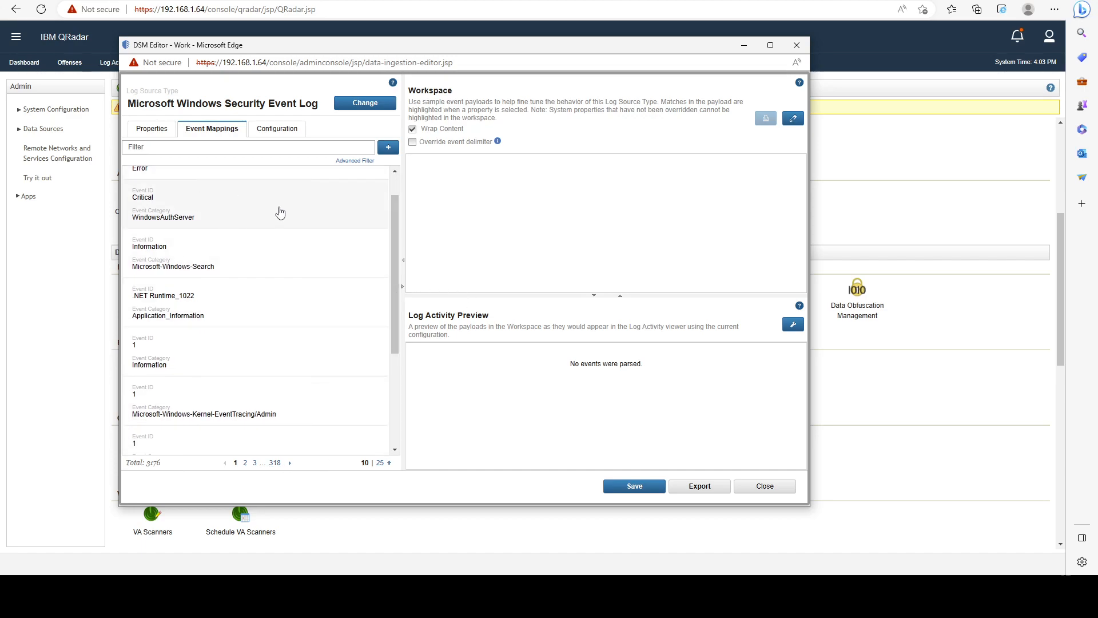
{"action": "scroll", "coordinate": [262, 225], "scroll_direction": "up", "scroll_amount": 1}
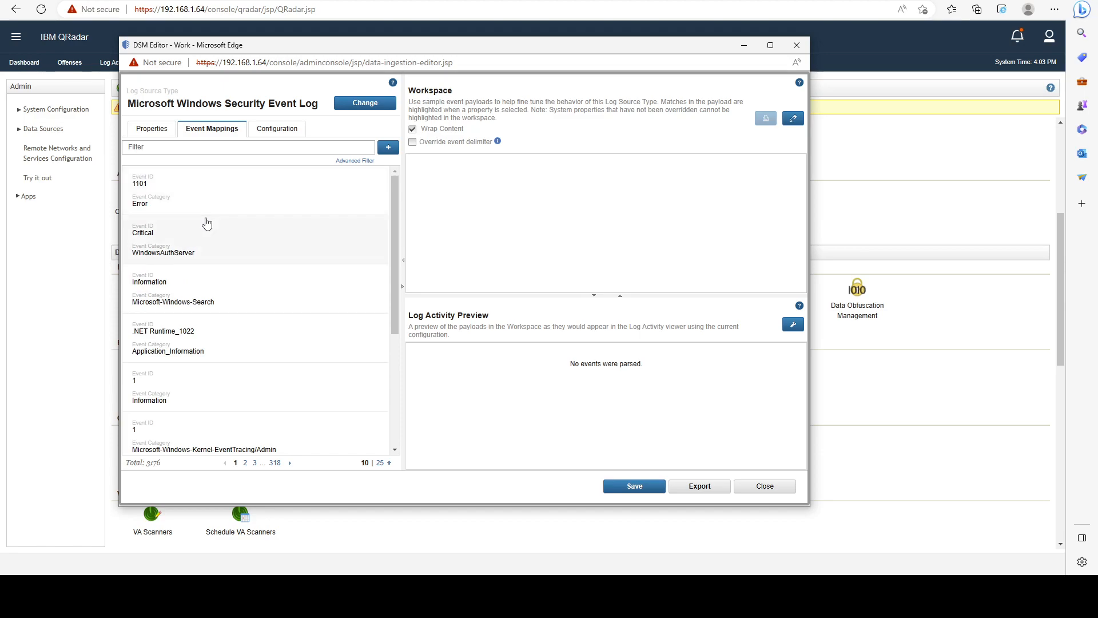
{"action": "left_click_drag", "start_coordinate": [132, 174], "coordinate": [151, 208]}
{"action": "left_click", "coordinate": [147, 201]}
{"action": "left_click", "coordinate": [165, 212]}
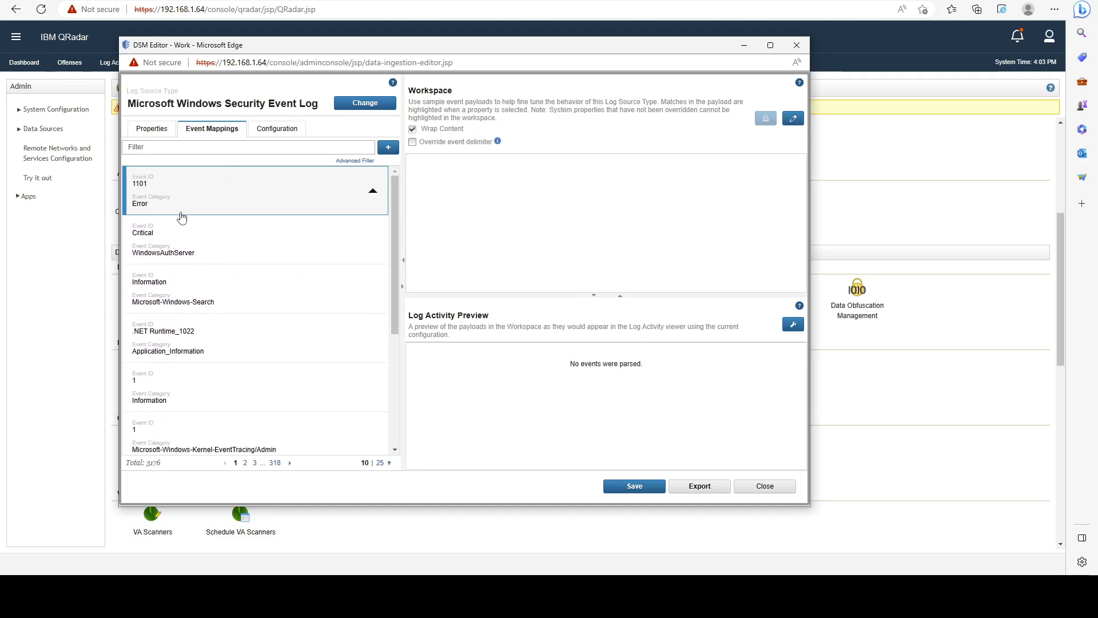
{"action": "left_click", "coordinate": [180, 214]}
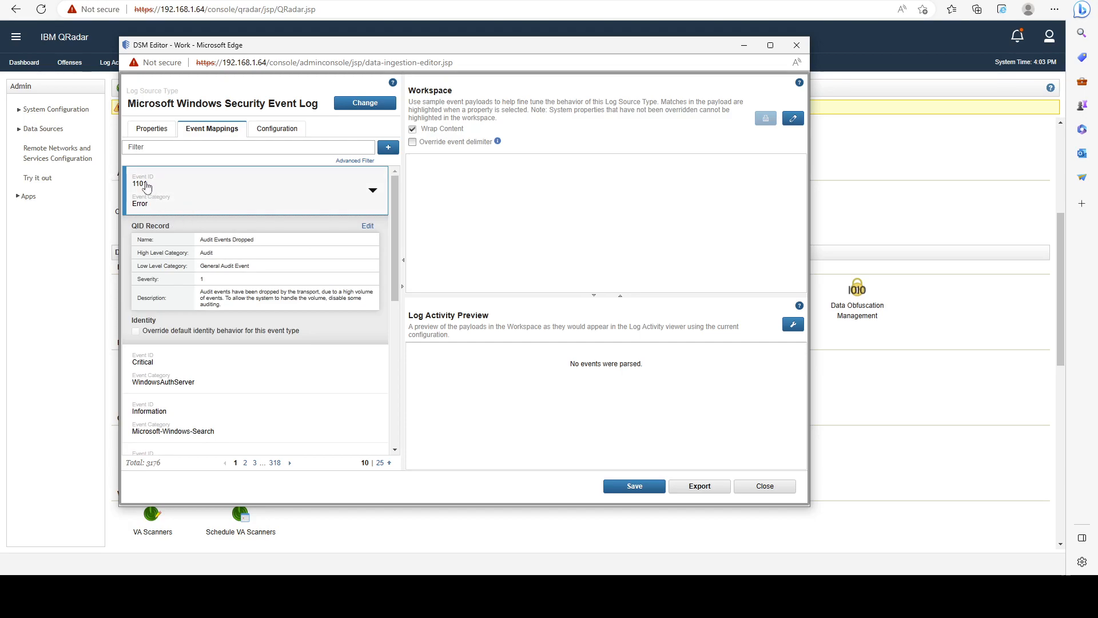
{"action": "left_click_drag", "start_coordinate": [131, 182], "coordinate": [146, 205]}
Open a Windows process-creation success audit event from Log Activity and highlight its full UTF payload.
{"action": "left_click", "coordinate": [515, 37]}
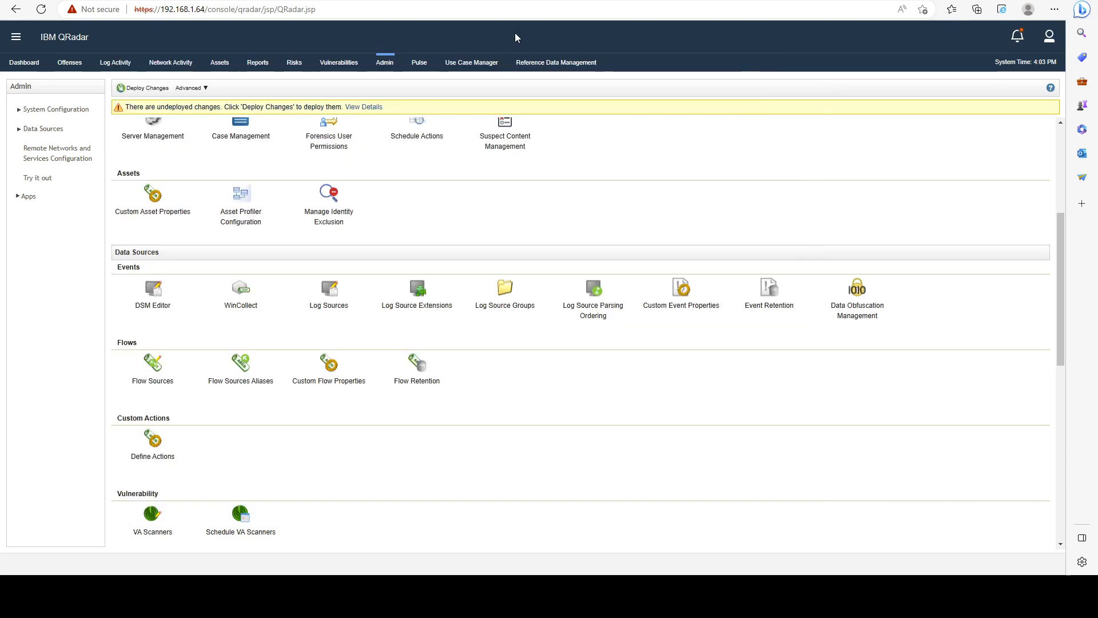
{"action": "left_click", "coordinate": [115, 62]}
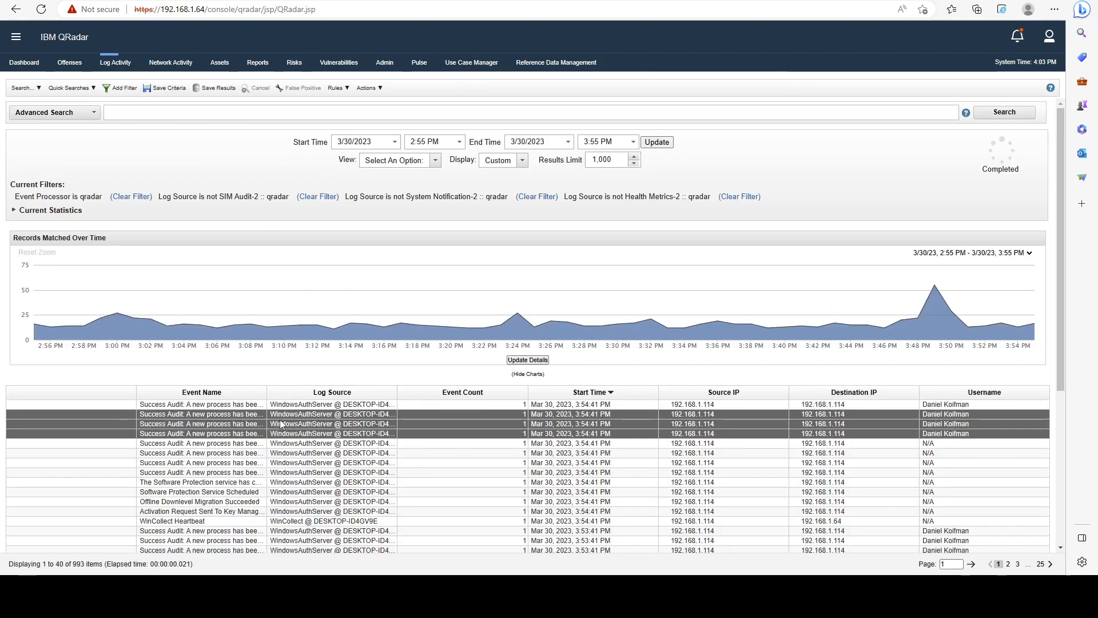
{"action": "double_click", "coordinate": [258, 407]}
{"action": "scroll", "coordinate": [522, 208], "scroll_direction": "down", "scroll_amount": 1}
{"action": "scroll", "coordinate": [522, 208], "scroll_direction": "down", "scroll_amount": 7}
{"action": "scroll", "coordinate": [522, 208], "scroll_direction": "up", "scroll_amount": 1}
{"action": "left_click_drag", "start_coordinate": [438, 278], "coordinate": [20, 198]}
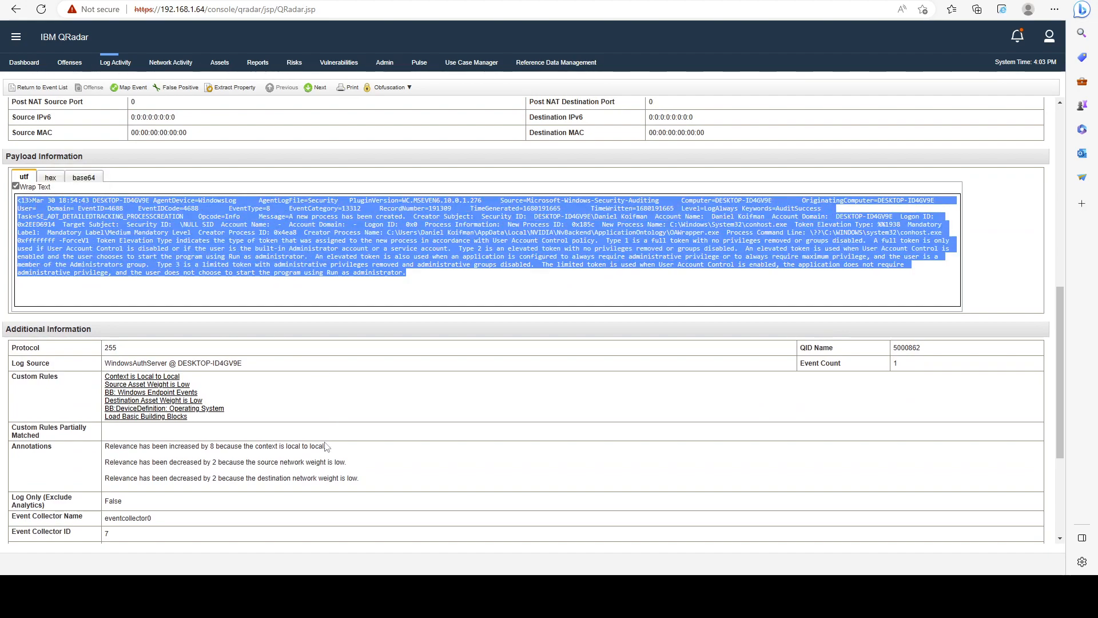
Return to the DSM Editor, paste the copied Windows event payload into the Workspace, and maximize the editor window.
{"action": "left_click", "coordinate": [264, 597]}
{"action": "left_click", "coordinate": [319, 536]}
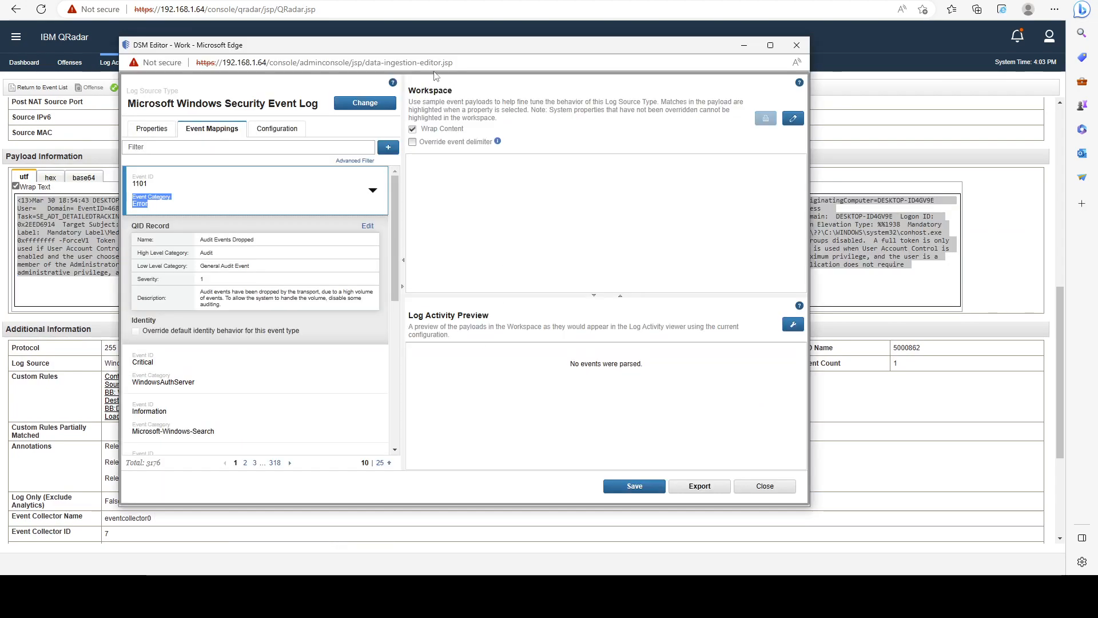
{"action": "left_click_drag", "start_coordinate": [430, 45], "coordinate": [384, 32]}
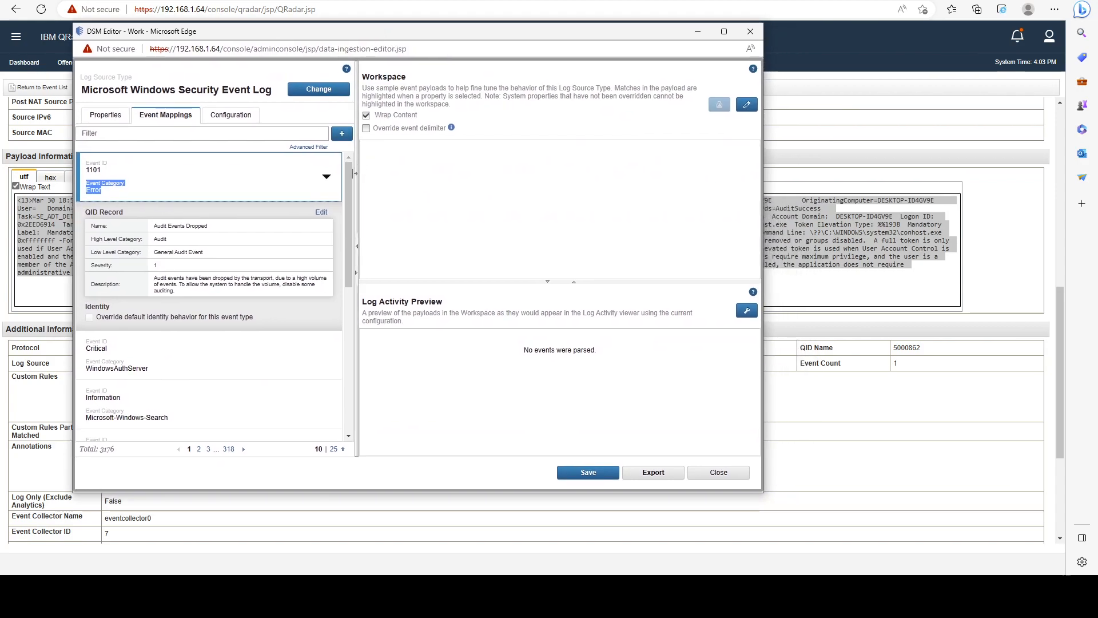
{"action": "left_click", "coordinate": [747, 105]}
{"action": "left_click", "coordinate": [652, 177]}
{"action": "key", "text": "ctrl+v"}
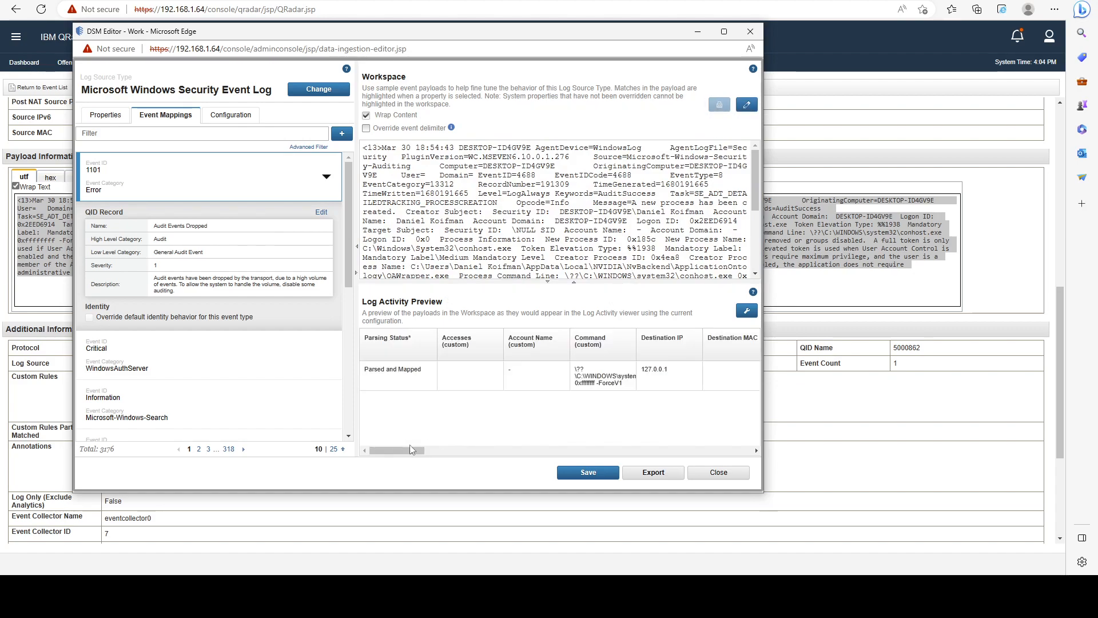
{"action": "left_click", "coordinate": [725, 31]}
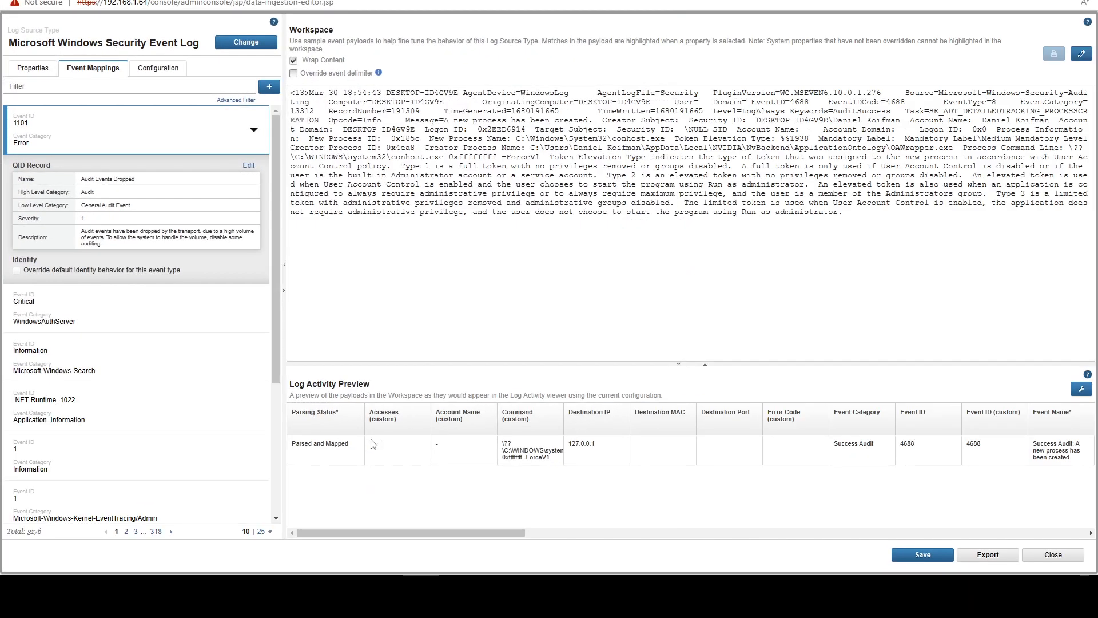
Check the payload's event ID and category in the Log Activity Preview and filter the event mappings by 4688.
{"action": "left_click_drag", "start_coordinate": [461, 532], "coordinate": [577, 533]}
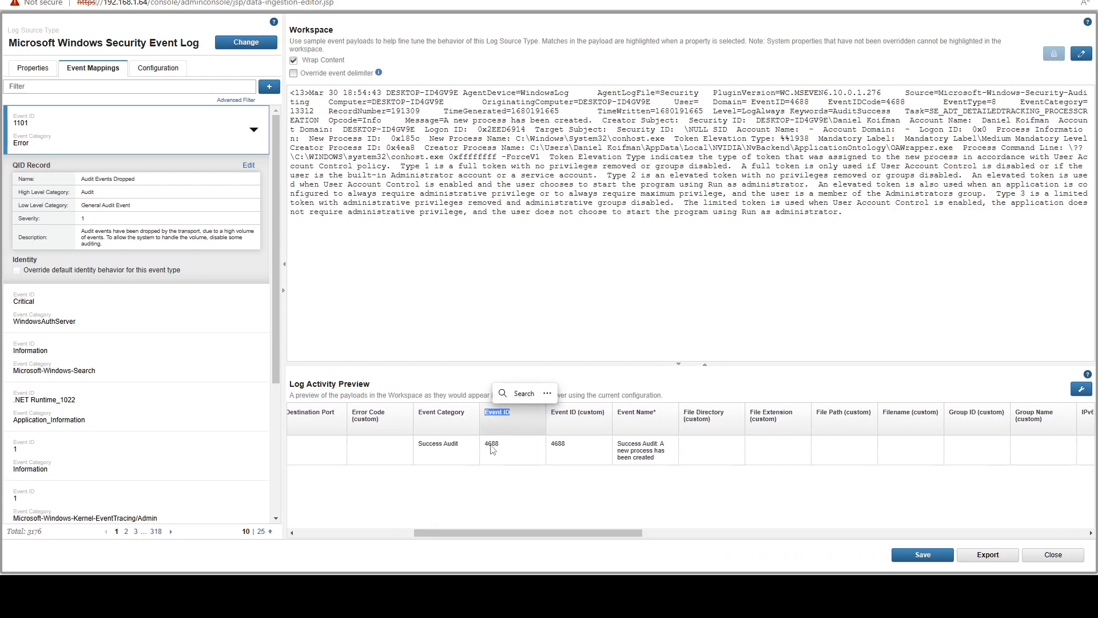
{"action": "left_click_drag", "start_coordinate": [484, 444], "coordinate": [494, 444]}
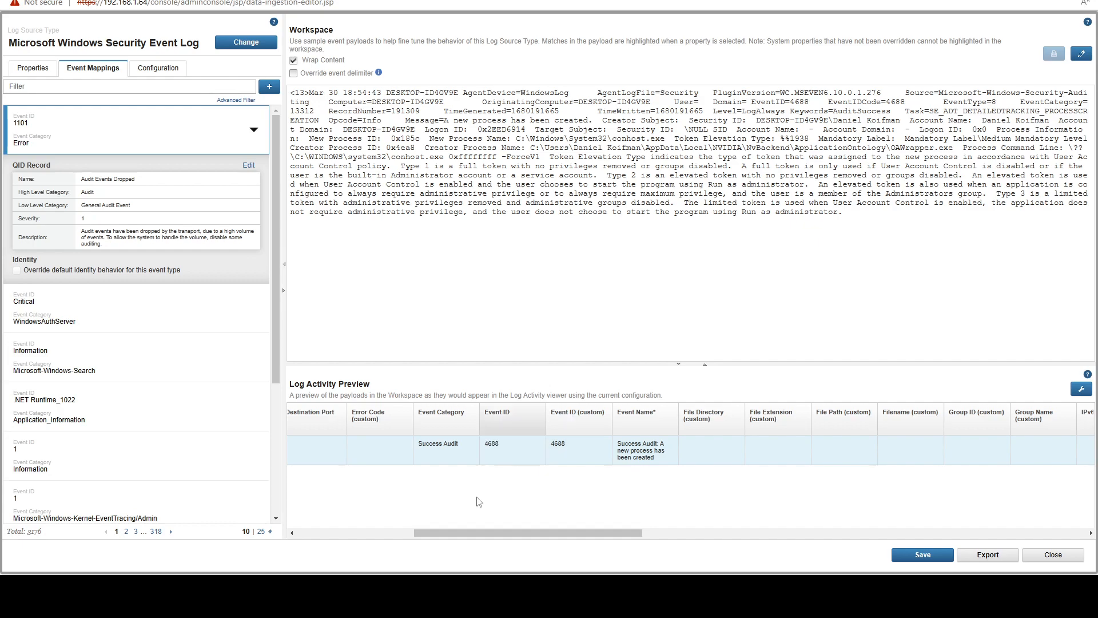
{"action": "left_click_drag", "start_coordinate": [418, 412], "coordinate": [459, 442]}
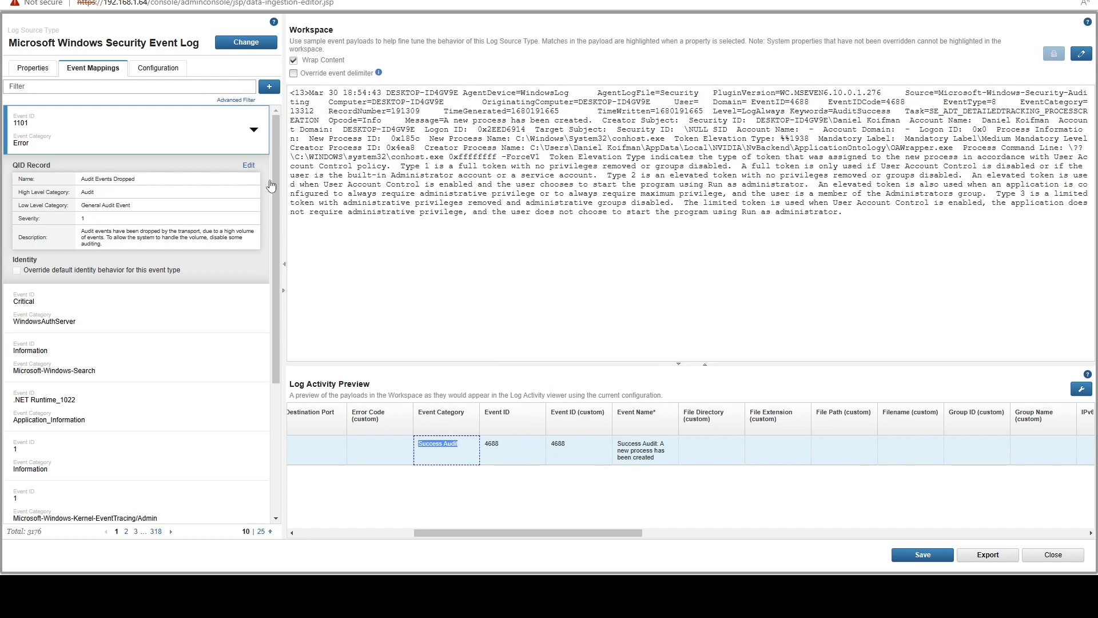
{"action": "left_click_drag", "start_coordinate": [273, 177], "coordinate": [274, 193]}
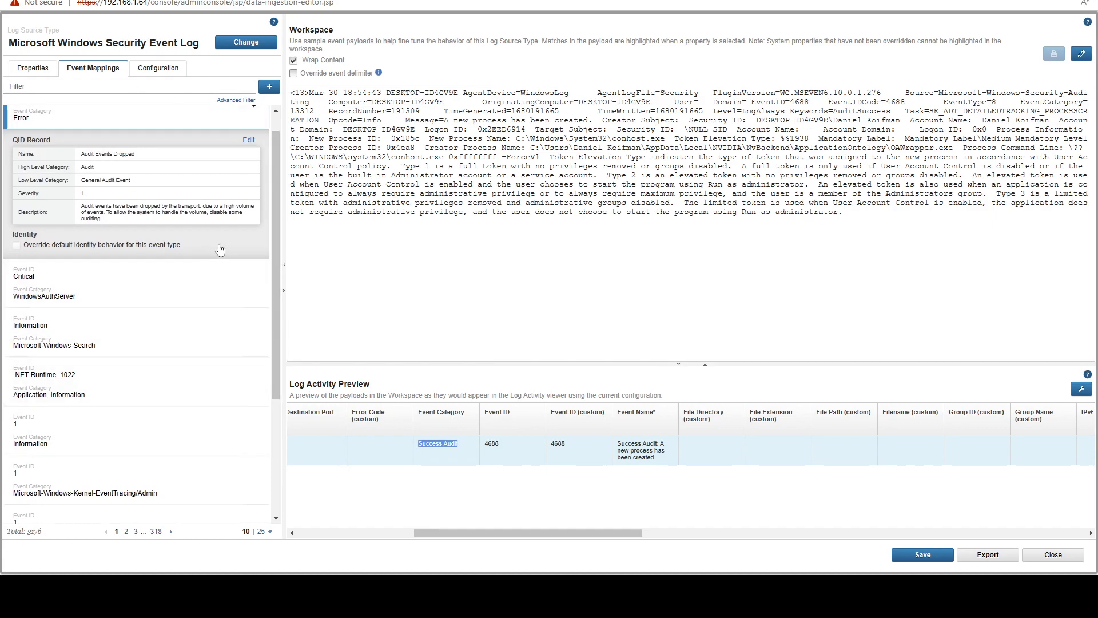
{"action": "scroll", "coordinate": [97, 286], "scroll_direction": "down", "scroll_amount": 3}
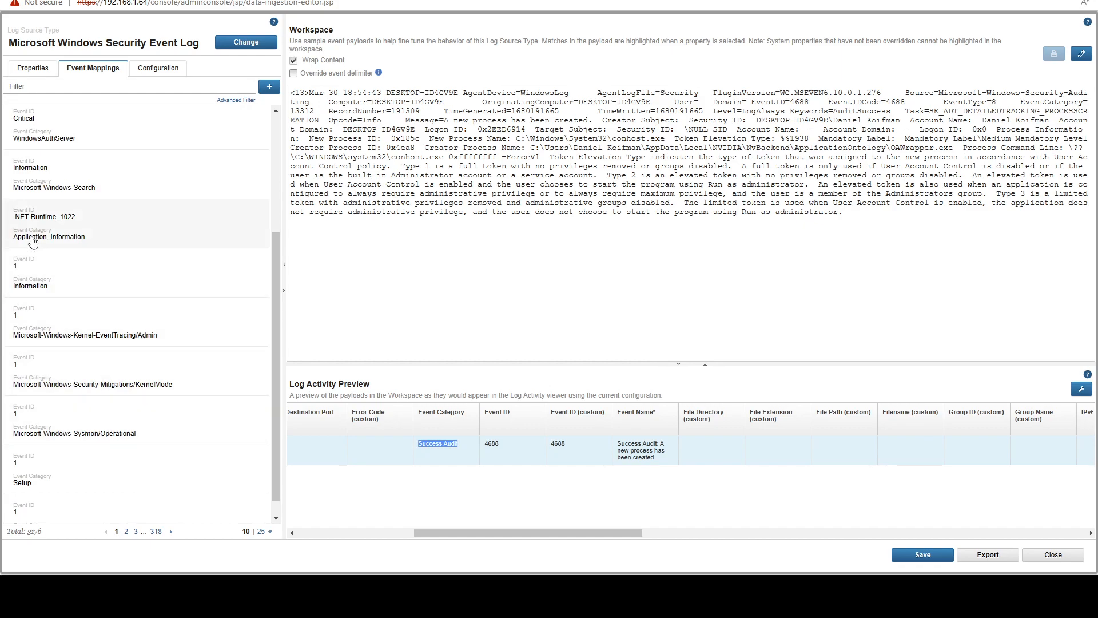
{"action": "scroll", "coordinate": [107, 203], "scroll_direction": "up", "scroll_amount": 3}
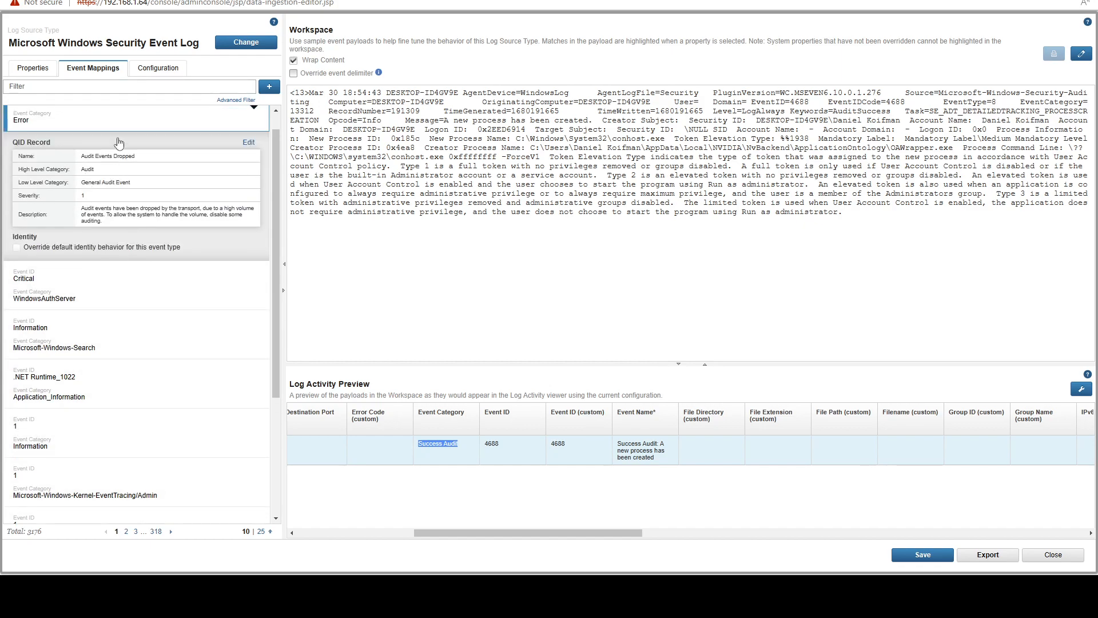
{"action": "scroll", "coordinate": [119, 143], "scroll_direction": "up", "scroll_amount": 1}
{"action": "left_click", "coordinate": [79, 89]}
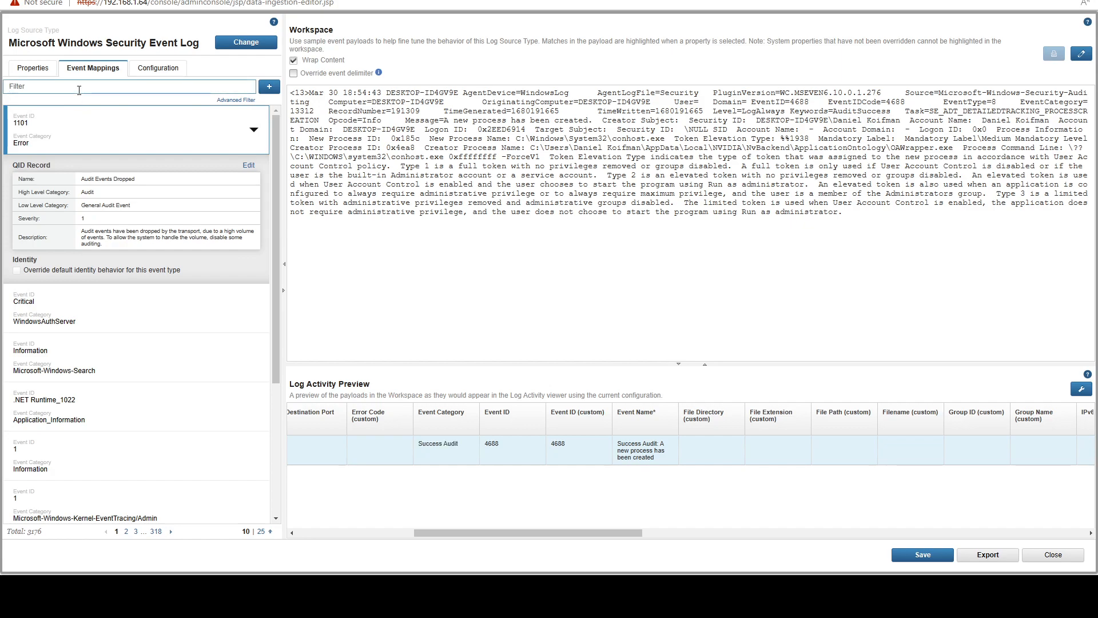
{"action": "type", "text": "4688"}
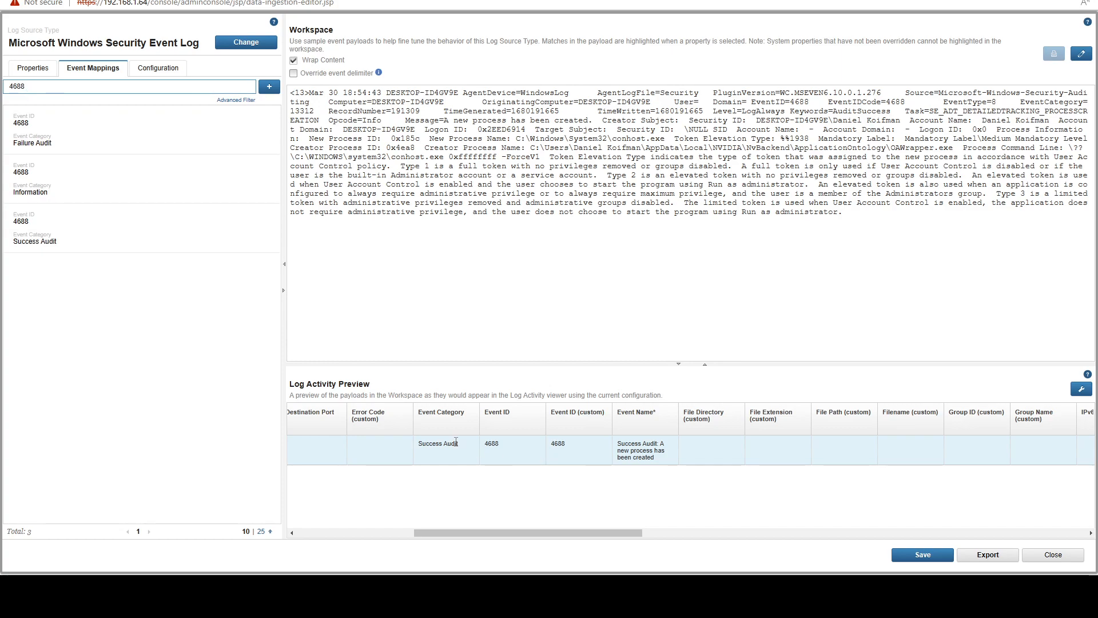
Expand the event mapping with ID 4688 and category Success Audit and examine its QID record name.
{"action": "left_click_drag", "start_coordinate": [419, 447], "coordinate": [466, 446]}
{"action": "left_click", "coordinate": [70, 344]}
{"action": "left_click", "coordinate": [88, 246]}
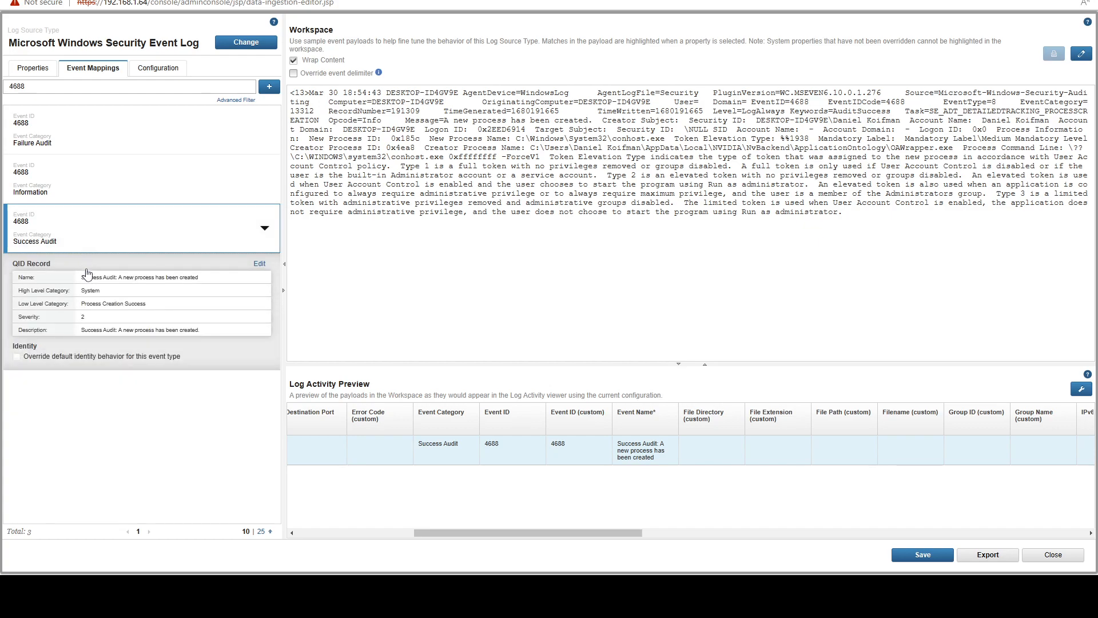
{"action": "left_click_drag", "start_coordinate": [82, 281], "coordinate": [206, 284]}
{"action": "left_click", "coordinate": [121, 284]}
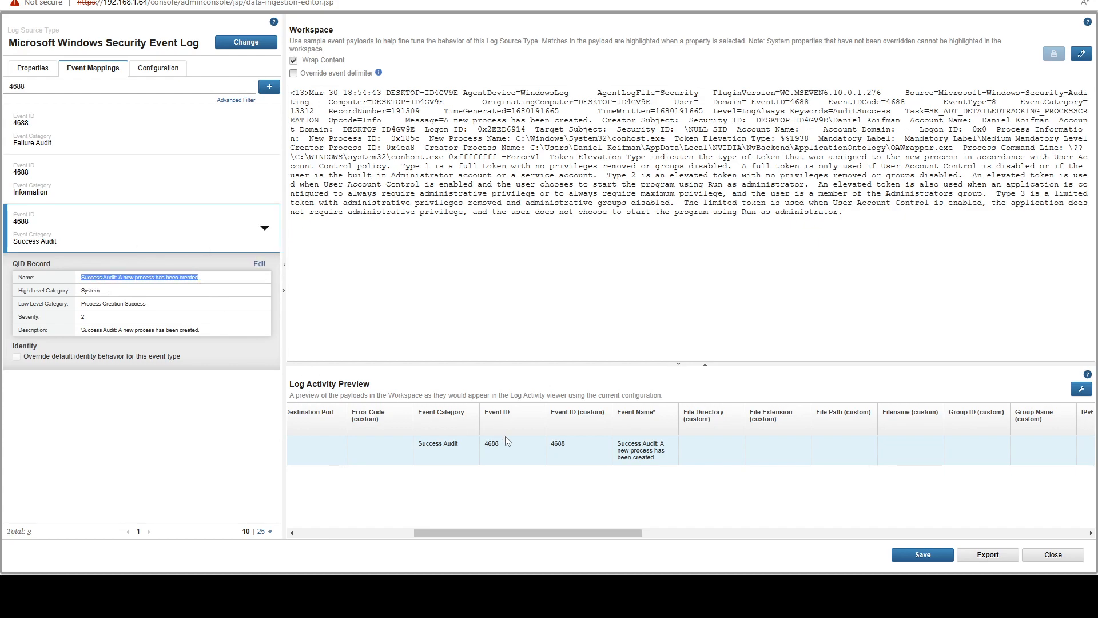
{"action": "left_click_drag", "start_coordinate": [479, 405], "coordinate": [490, 413]}
{"action": "left_click_drag", "start_coordinate": [599, 461], "coordinate": [463, 494]}
{"action": "left_click", "coordinate": [464, 494]}
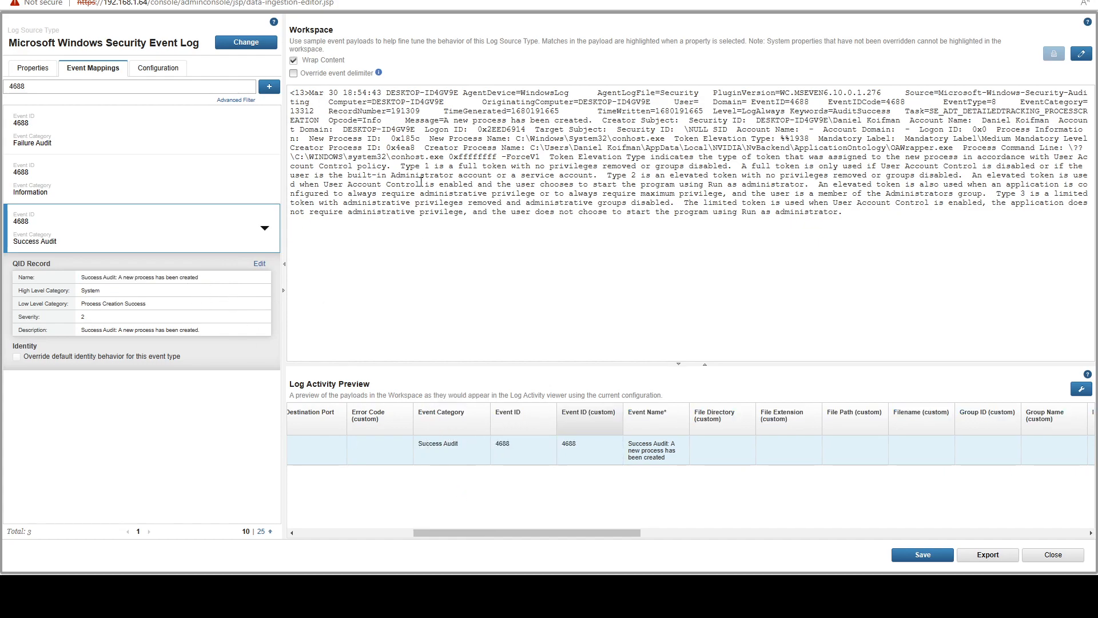
{"action": "left_click_drag", "start_coordinate": [372, 184], "coordinate": [425, 203]}
{"action": "left_click", "coordinate": [417, 261]}
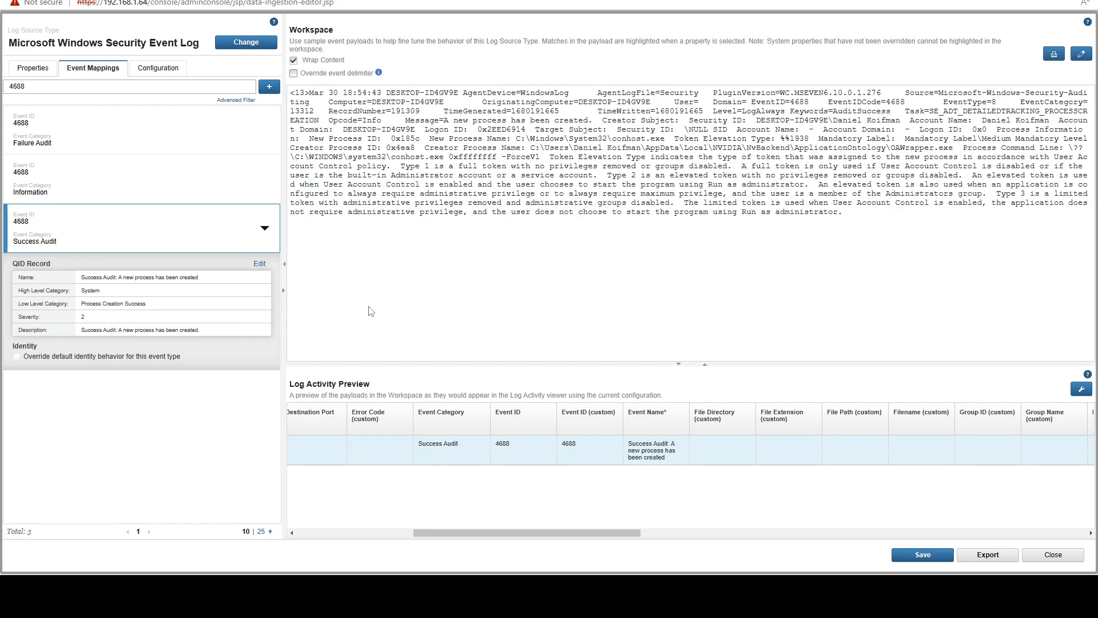
Open the QID record of the 4688 Success Audit mapping for editing.
{"action": "left_click", "coordinate": [259, 264]}
{"action": "left_click_drag", "start_coordinate": [457, 98], "coordinate": [468, 48]}
{"action": "mouse_move", "coordinate": [593, 60]}
{"action": "left_mouse_down"}
{"action": "mouse_move", "coordinate": [542, 30]}
{"action": "mouse_move", "coordinate": [588, 79]}
{"action": "left_mouse_up"}
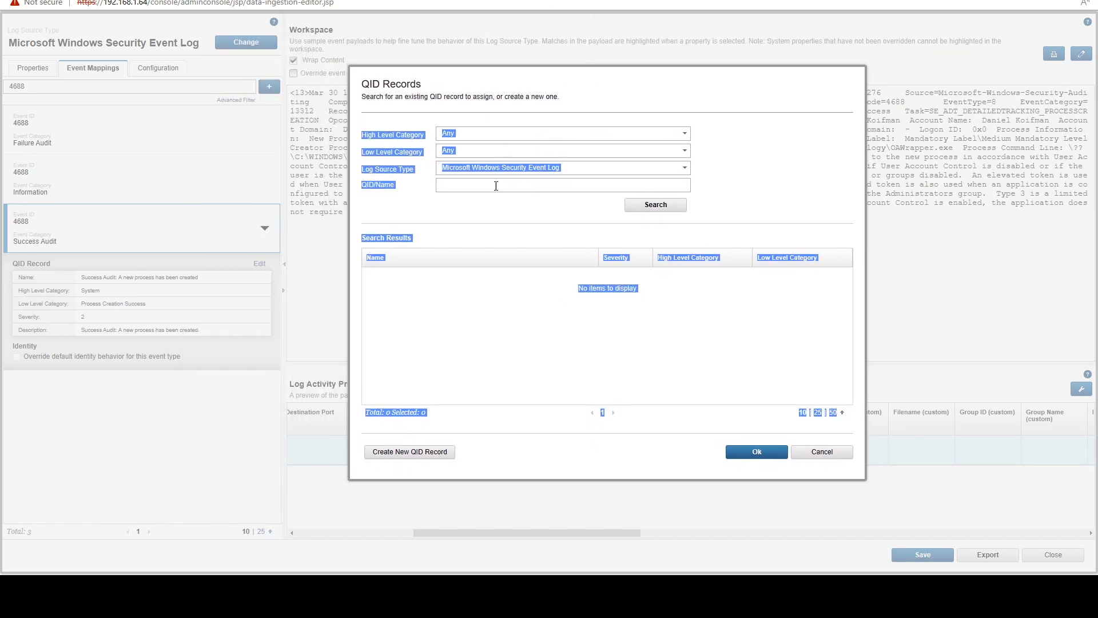
{"action": "left_click", "coordinate": [460, 215]}
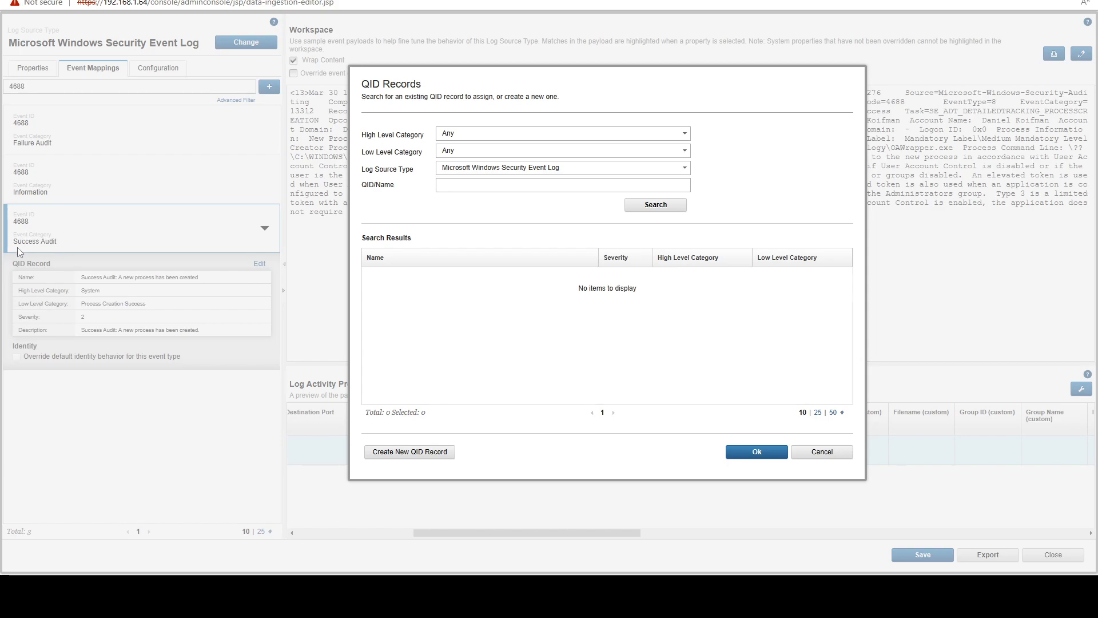
Search the QID records with Log Source Type set to Any and browse the results through page 3.
{"action": "left_click_drag", "start_coordinate": [650, 171], "coordinate": [434, 183]}
{"action": "key", "text": "BackSpace"}
{"action": "left_click", "coordinate": [643, 207]}
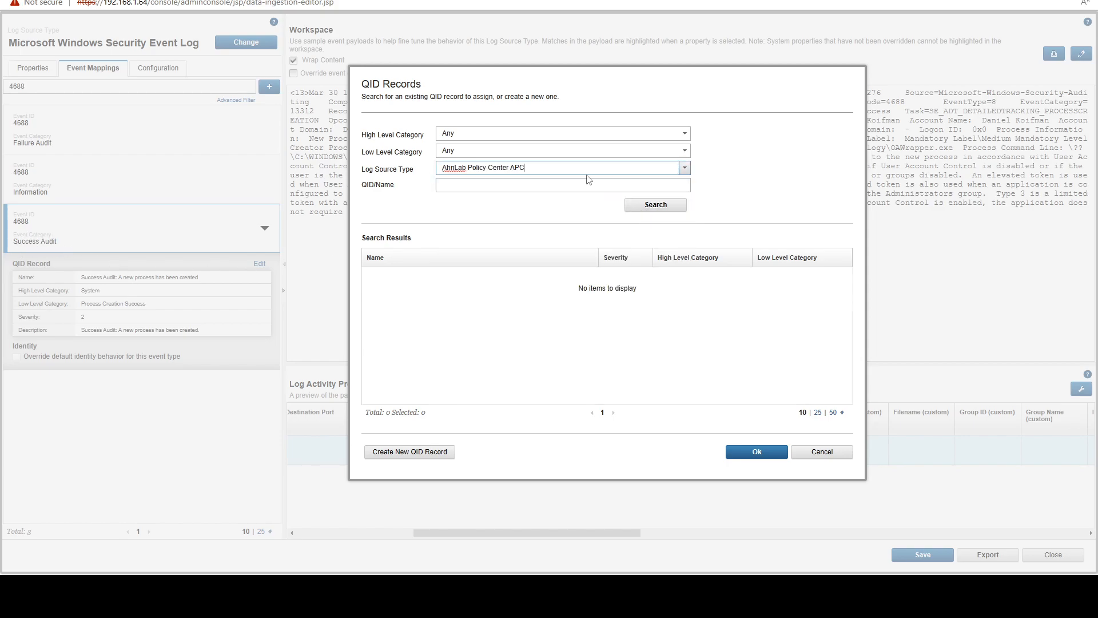
{"action": "left_click", "coordinate": [684, 169]}
{"action": "left_click", "coordinate": [525, 180]}
{"action": "left_click", "coordinate": [632, 206]}
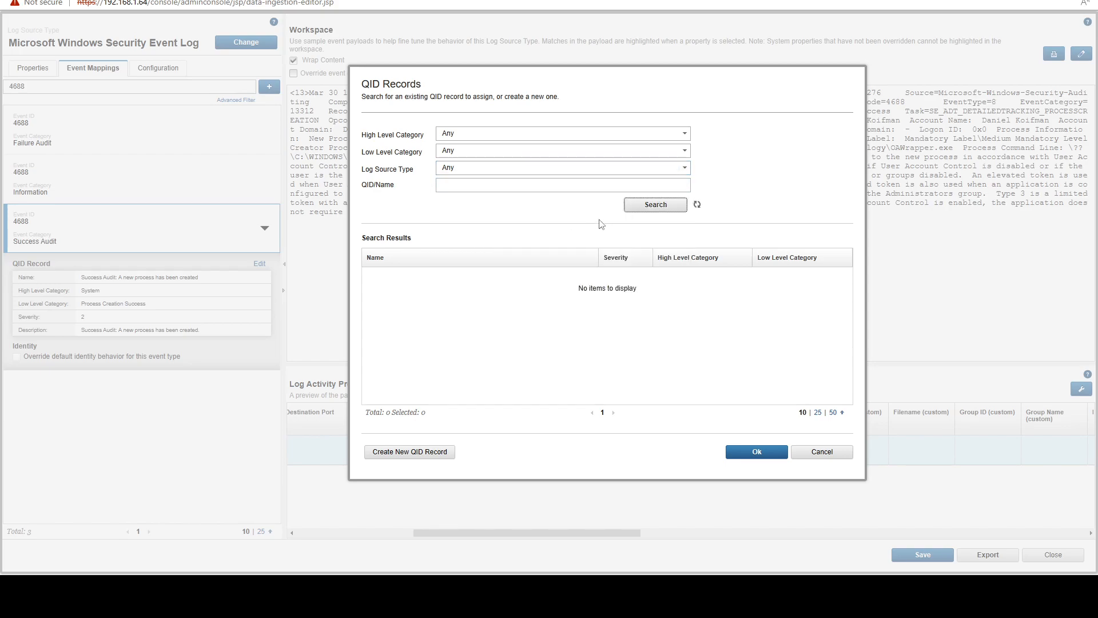
{"action": "scroll", "coordinate": [503, 298], "scroll_direction": "down", "scroll_amount": 5}
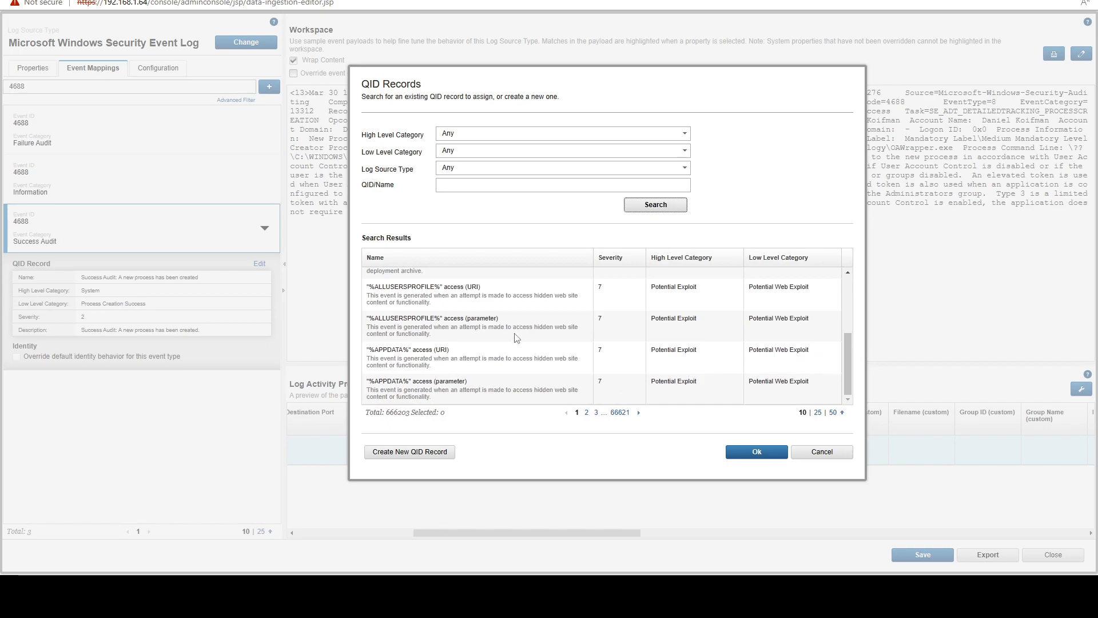
{"action": "left_click", "coordinate": [596, 413]}
{"action": "scroll", "coordinate": [478, 329], "scroll_direction": "up", "scroll_amount": 3}
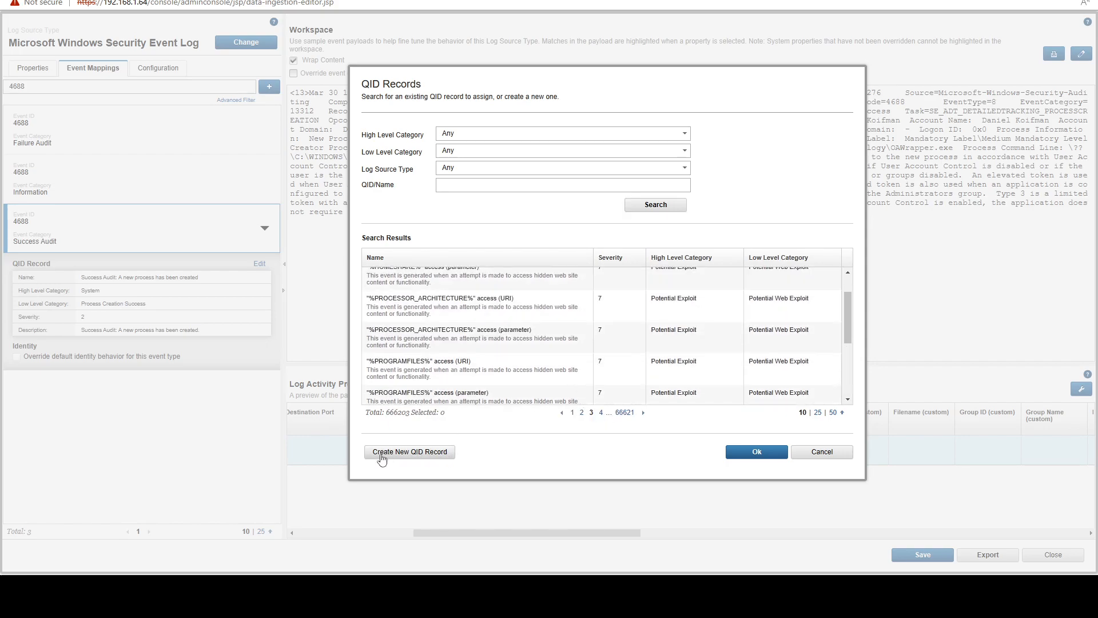
Start a new QID record and name it My Test Event.
{"action": "left_click", "coordinate": [430, 454]}
{"action": "left_click", "coordinate": [457, 146]}
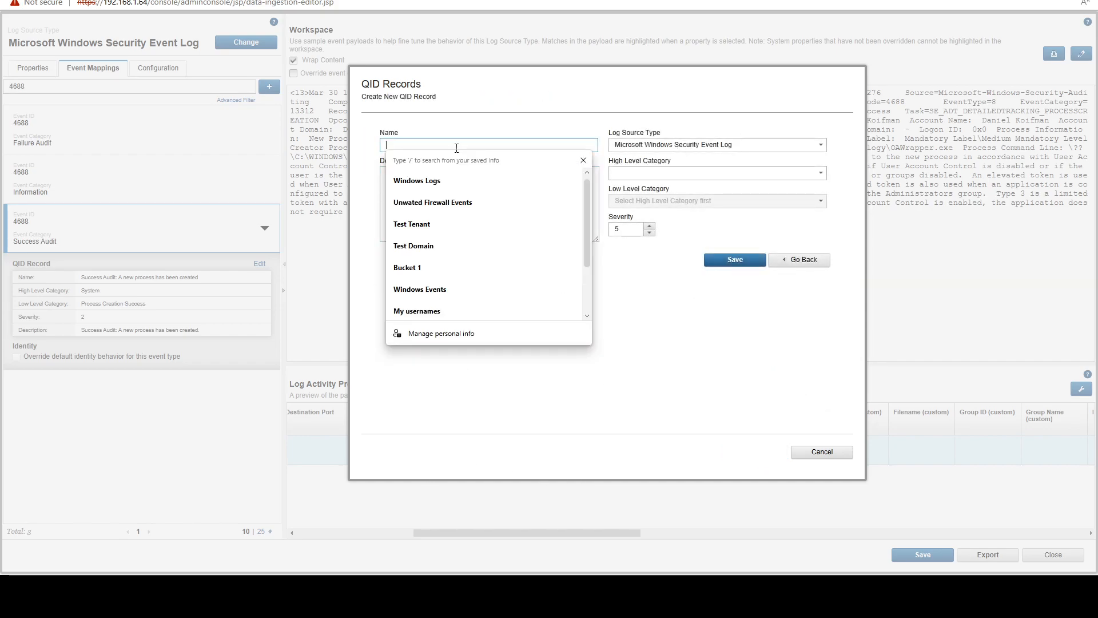
{"action": "type", "text": "My Test Event"}
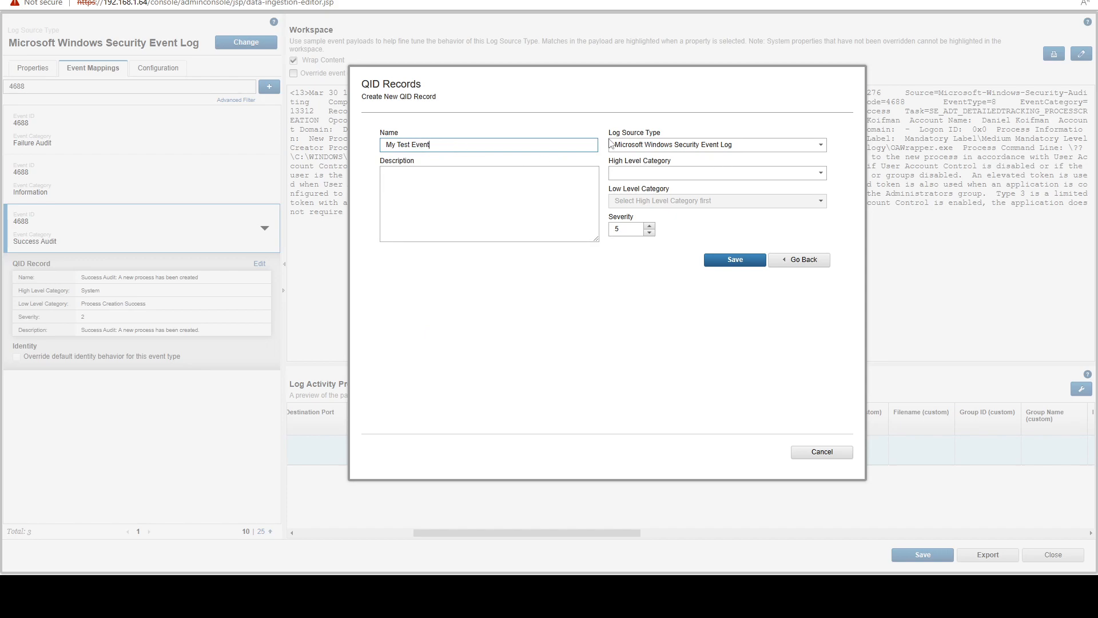
Keep Microsoft Windows Security Event Log as the record's log source type and set its high level category to System.
{"action": "left_click_drag", "start_coordinate": [612, 135], "coordinate": [662, 137]}
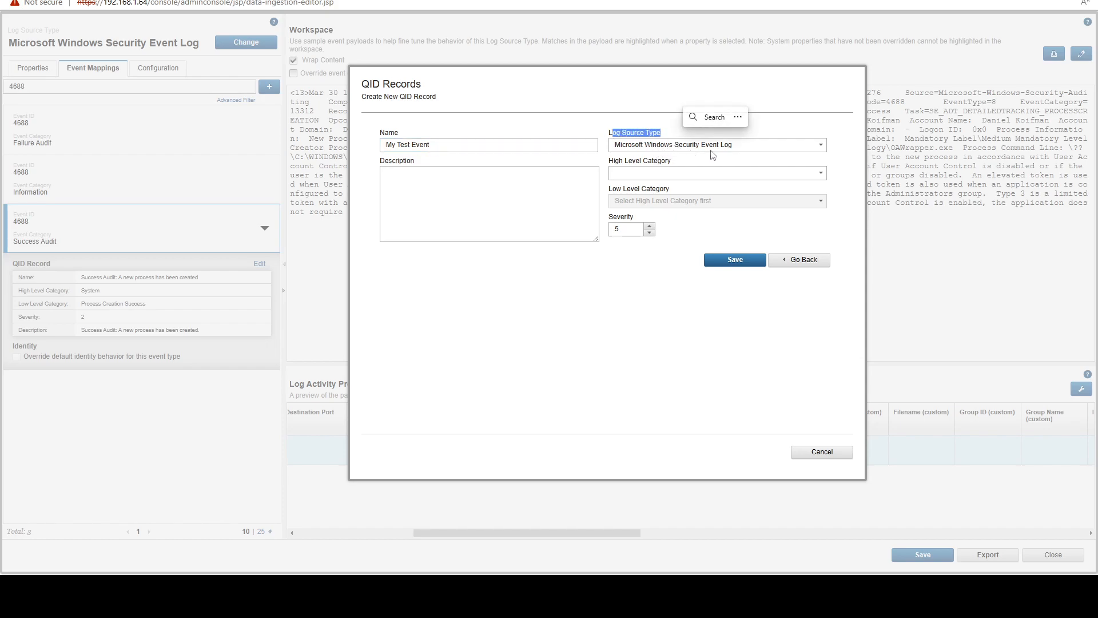
{"action": "left_click", "coordinate": [691, 173]}
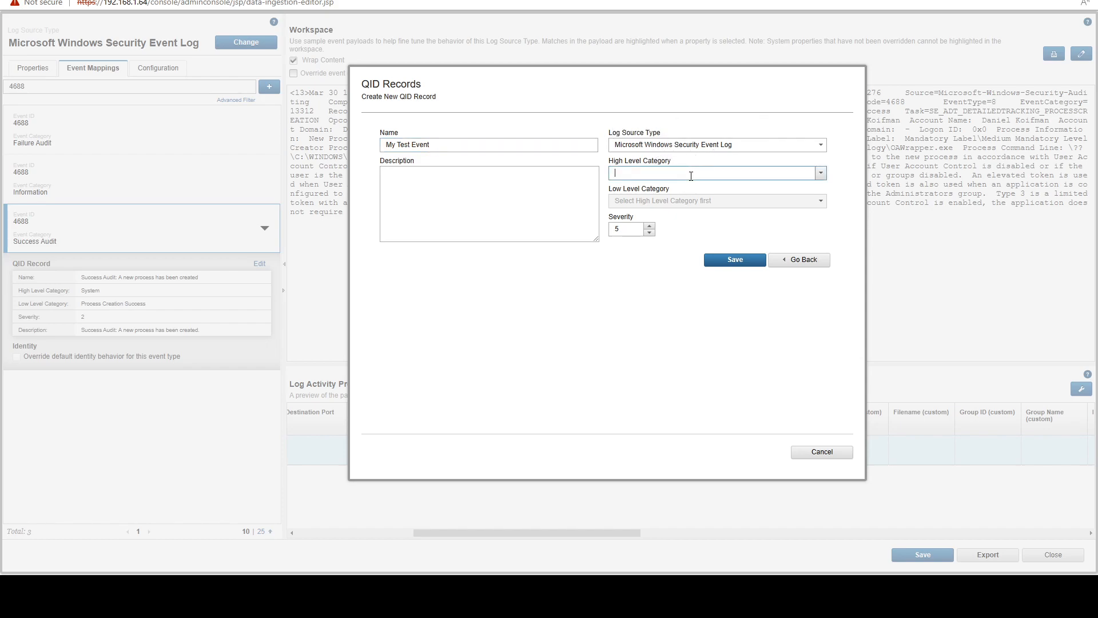
{"action": "left_click", "coordinate": [823, 174]}
{"action": "scroll", "coordinate": [807, 225], "scroll_direction": "down", "scroll_amount": 3}
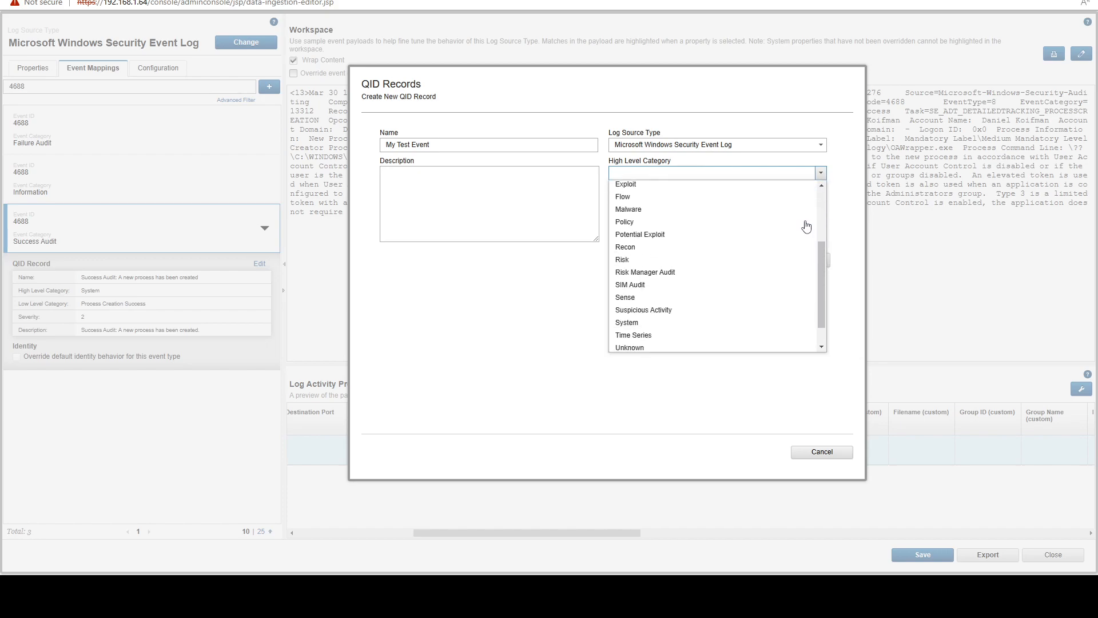
{"action": "scroll", "coordinate": [672, 278], "scroll_direction": "down", "scroll_amount": 1}
{"action": "left_click", "coordinate": [686, 295]}
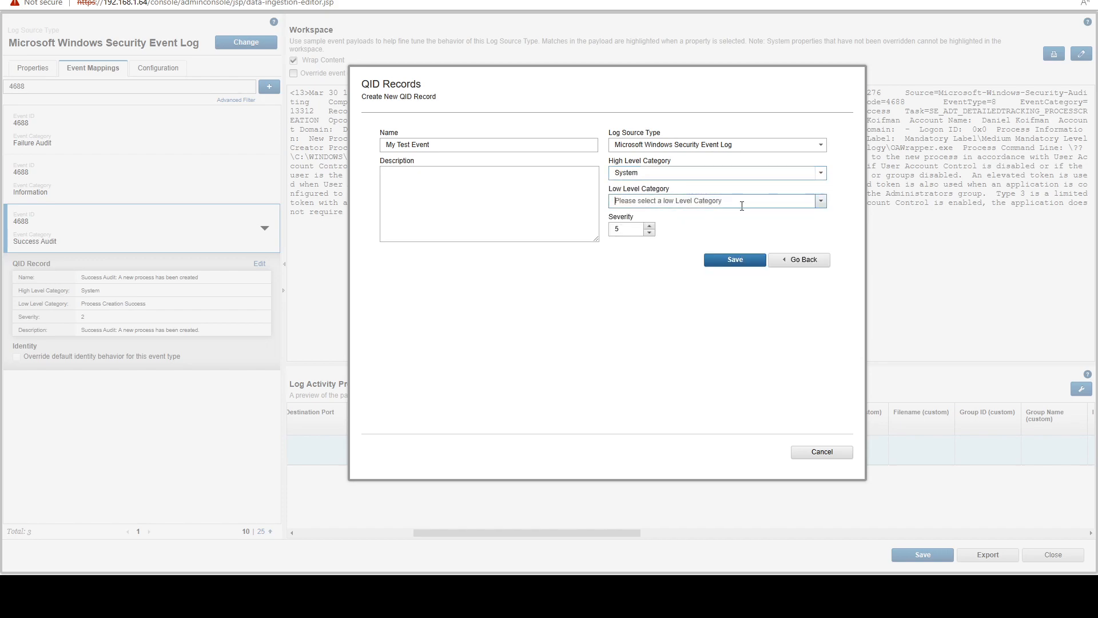
Set the new QID record's low level category to Alert.
{"action": "left_click", "coordinate": [821, 202]}
{"action": "scroll", "coordinate": [675, 269], "scroll_direction": "down", "scroll_amount": 1}
{"action": "scroll", "coordinate": [657, 263], "scroll_direction": "up", "scroll_amount": 2}
{"action": "left_click", "coordinate": [629, 246]}
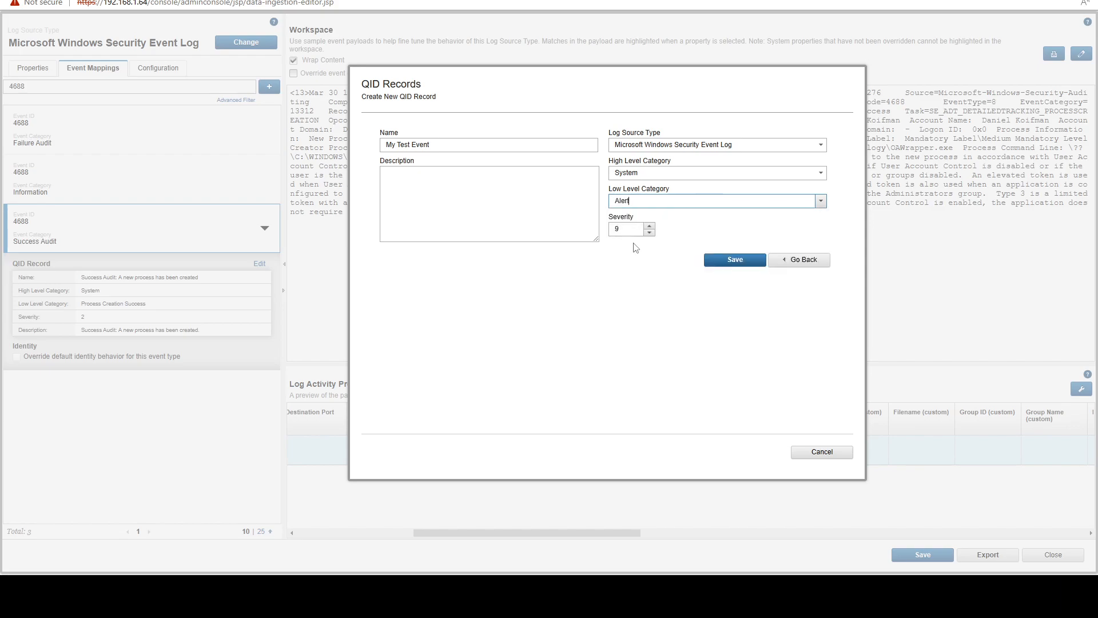
Set the record's low level category to Information and save the new QID record.
{"action": "left_click", "coordinate": [822, 205]}
{"action": "scroll", "coordinate": [658, 309], "scroll_direction": "down", "scroll_amount": 6}
{"action": "scroll", "coordinate": [664, 327], "scroll_direction": "down", "scroll_amount": 10}
{"action": "scroll", "coordinate": [671, 335], "scroll_direction": "down", "scroll_amount": 3}
{"action": "left_click", "coordinate": [668, 331]}
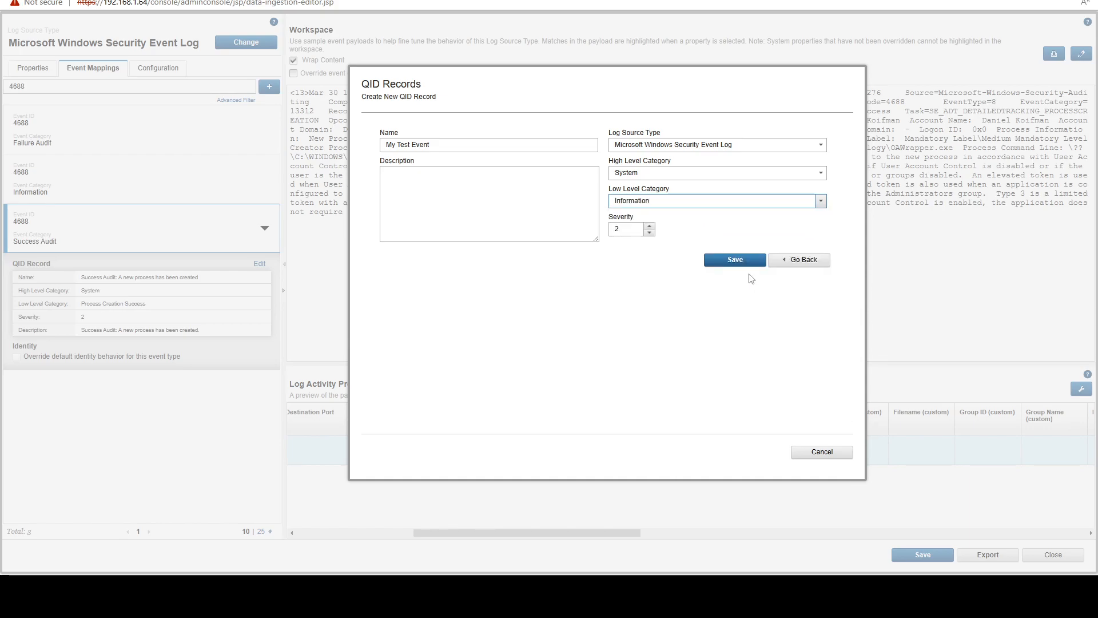
{"action": "left_click", "coordinate": [738, 261]}
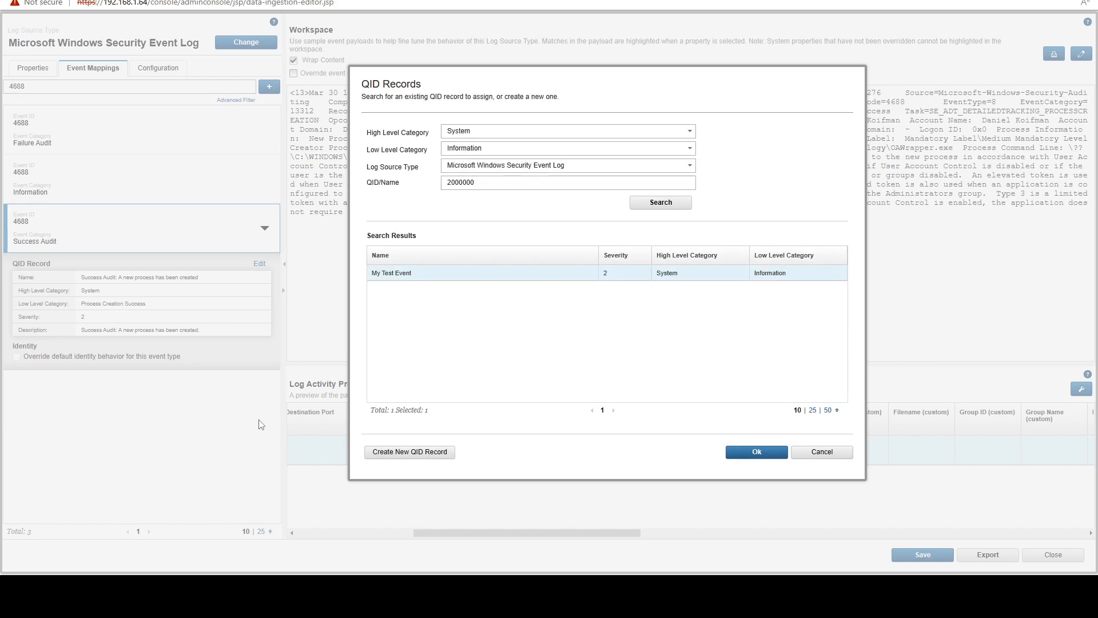
Assign the My Test Event record to the 4688 Success Audit mapping and review the mapping's QID record.
{"action": "left_click", "coordinate": [755, 452]}
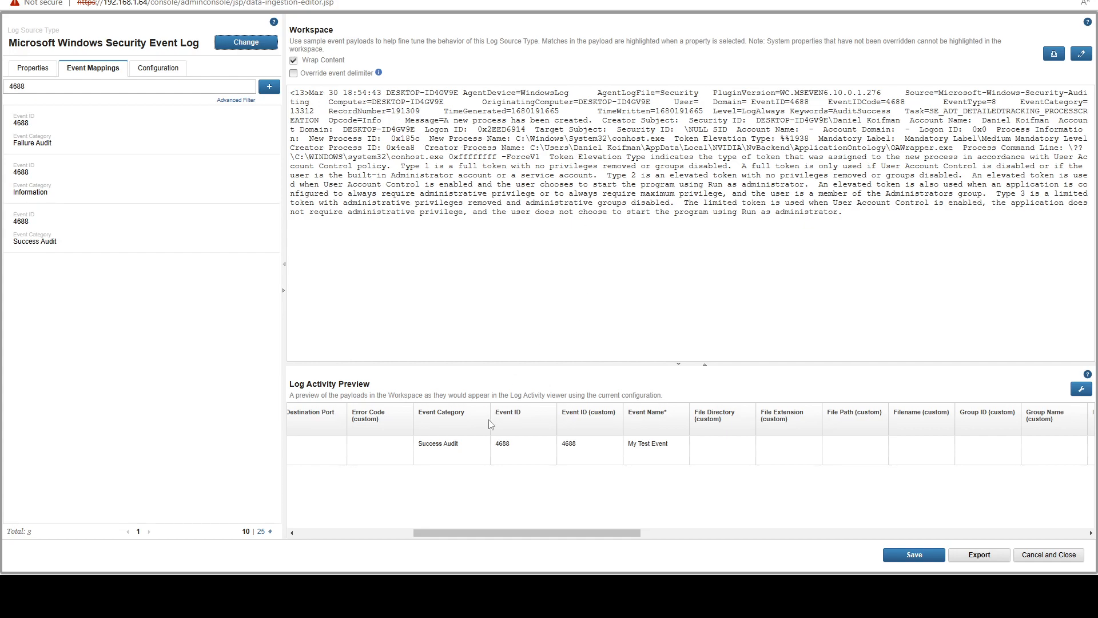
{"action": "left_click", "coordinate": [513, 451]}
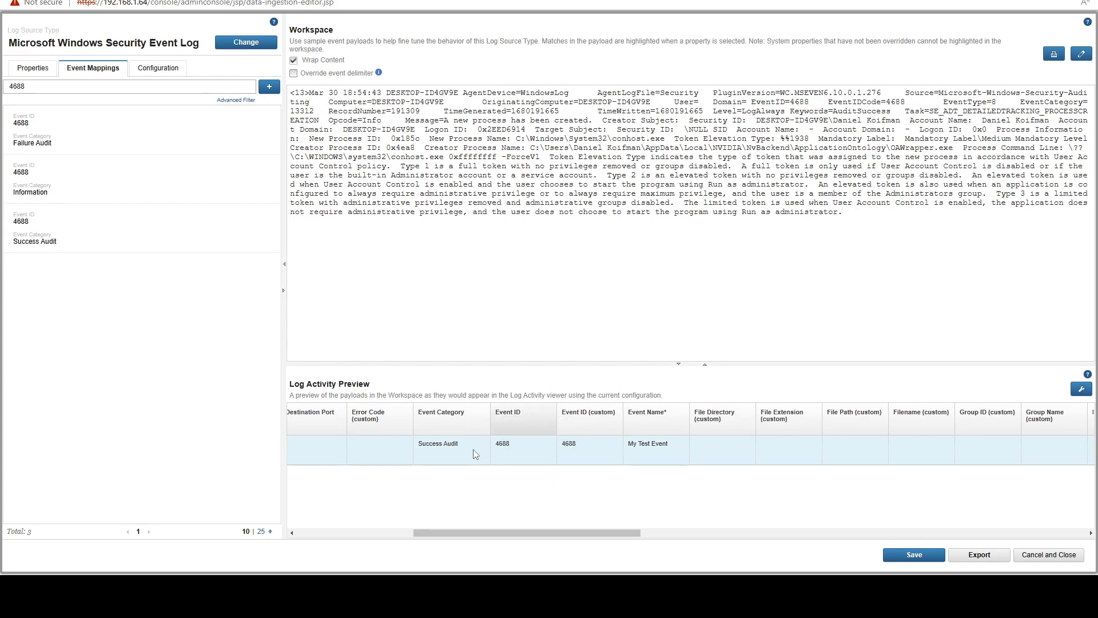
{"action": "left_click_drag", "start_coordinate": [464, 444], "coordinate": [419, 446]}
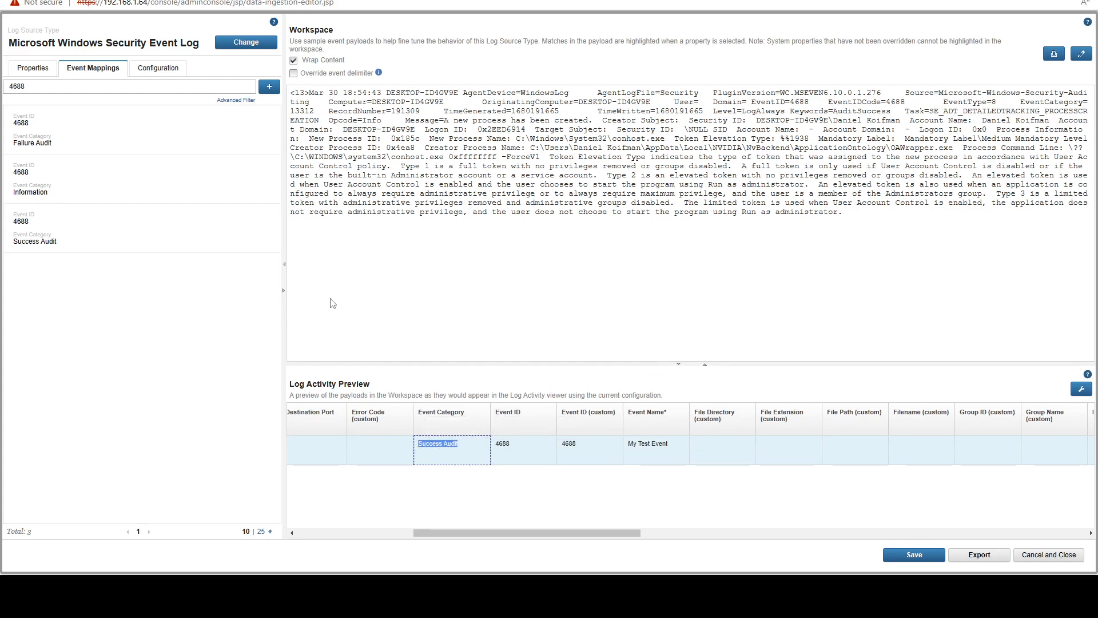
{"action": "left_click", "coordinate": [91, 232]}
{"action": "triple_click", "coordinate": [84, 290]}
{"action": "left_click", "coordinate": [199, 314]}
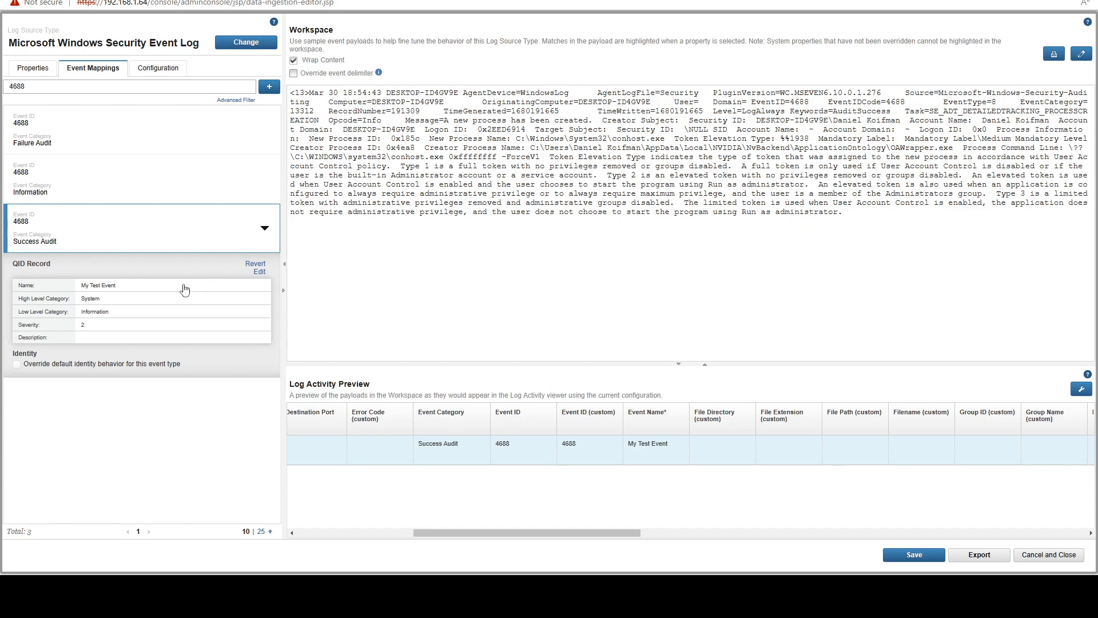
Save the changed event mapping, close the DSM Editor and return to the event list.
{"action": "left_click", "coordinate": [913, 554]}
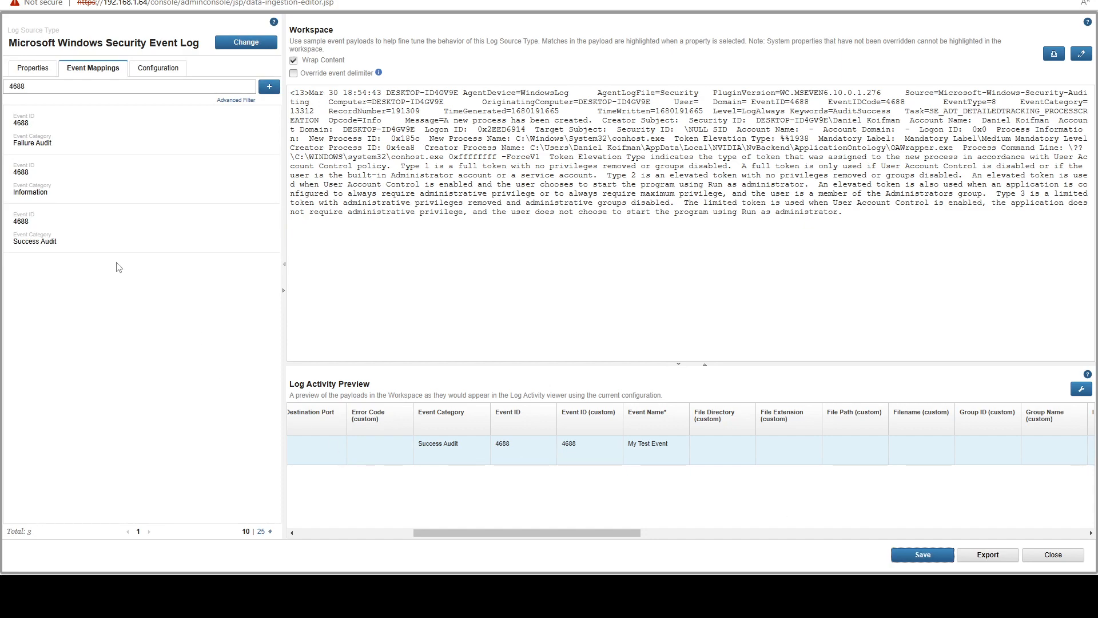
{"action": "left_click", "coordinate": [1059, 556]}
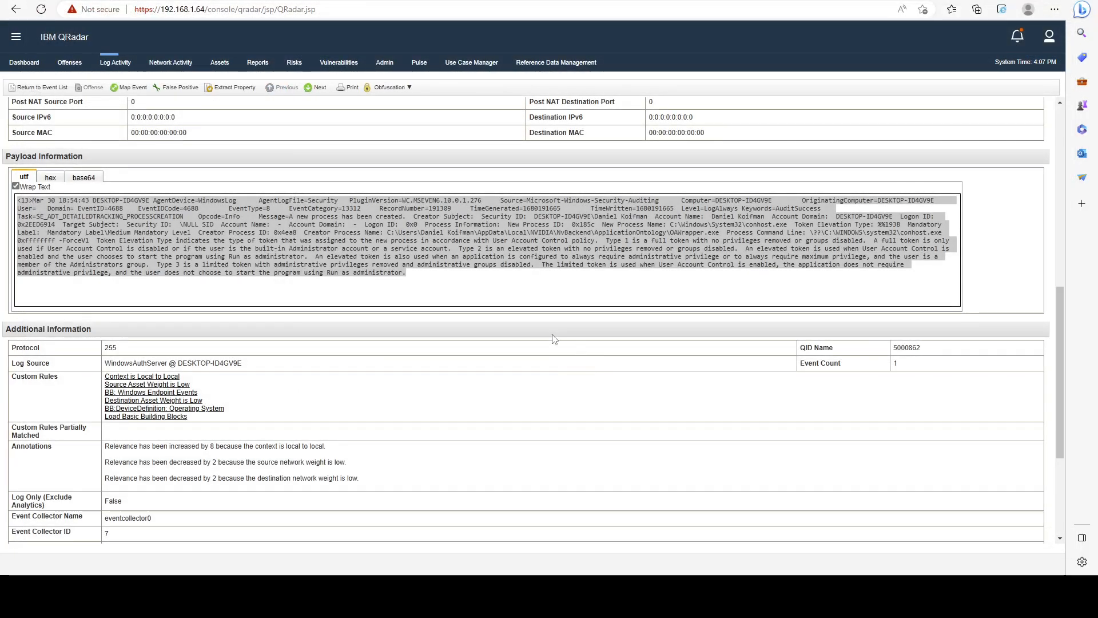
{"action": "scroll", "coordinate": [506, 286], "scroll_direction": "up", "scroll_amount": 3}
{"action": "scroll", "coordinate": [503, 294], "scroll_direction": "up", "scroll_amount": 5}
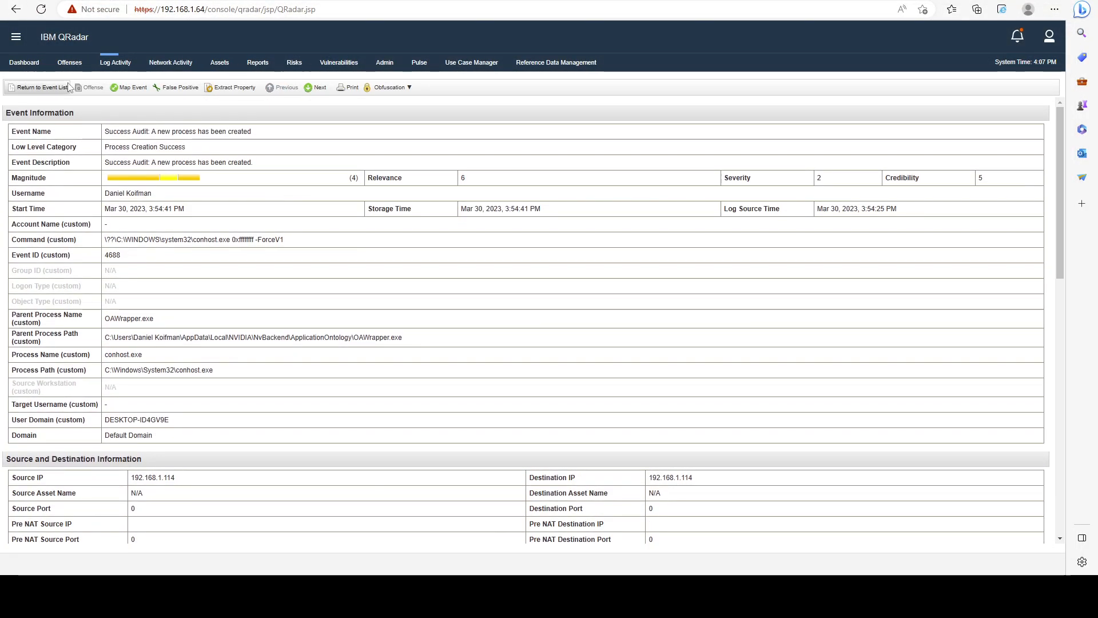
{"action": "left_click", "coordinate": [37, 87]}
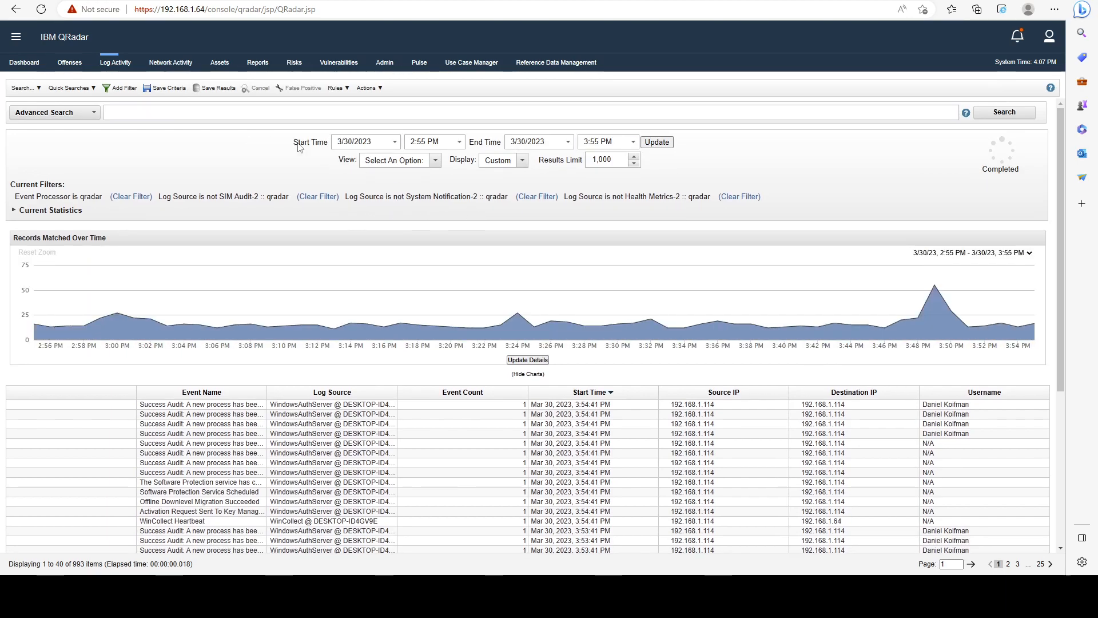
Add a filter to the event list for Event ID equals any of 4688.
{"action": "left_click", "coordinate": [120, 90]}
{"action": "left_click_drag", "start_coordinate": [392, 325], "coordinate": [328, 336]}
{"action": "type", "text": "Event ID"}
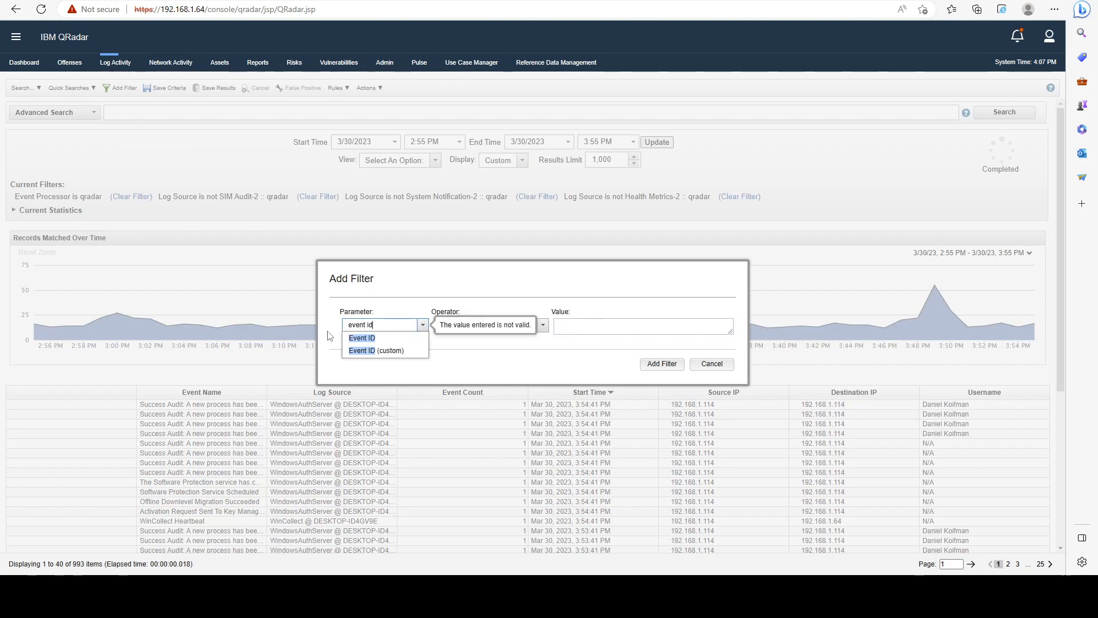
{"action": "key", "text": "Return"}
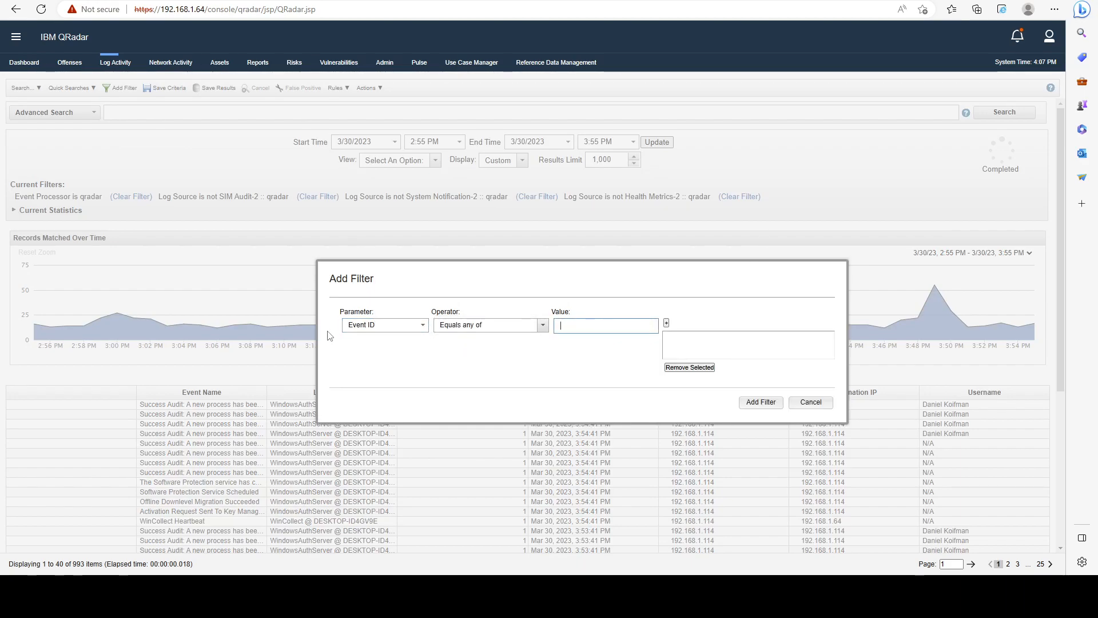
{"action": "type", "text": "4688"}
{"action": "left_click", "coordinate": [666, 323]}
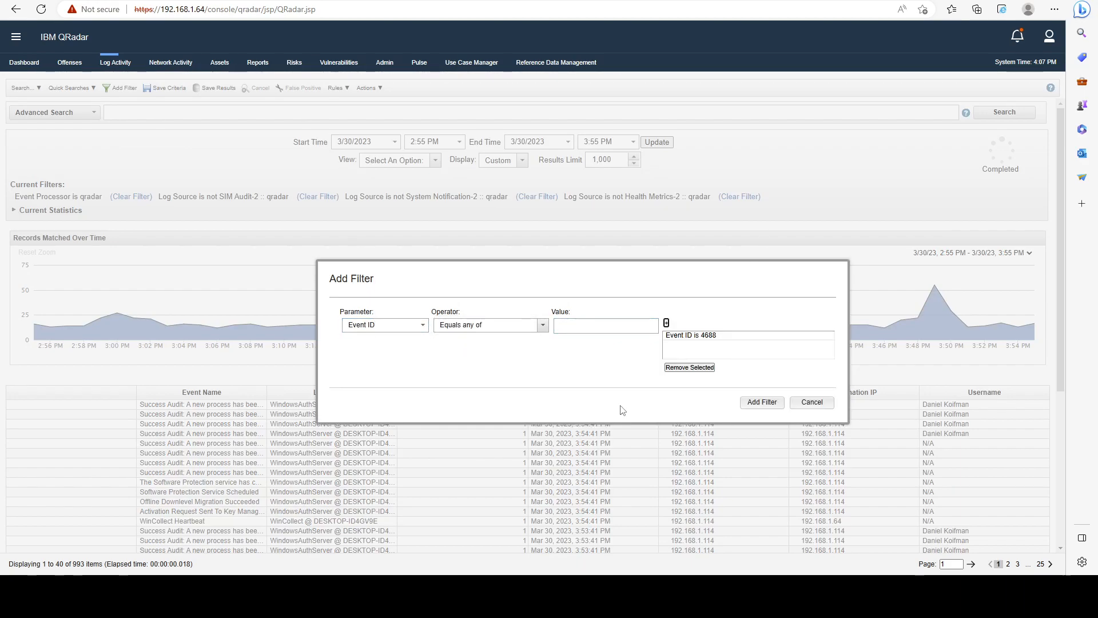
{"action": "left_click", "coordinate": [758, 403]}
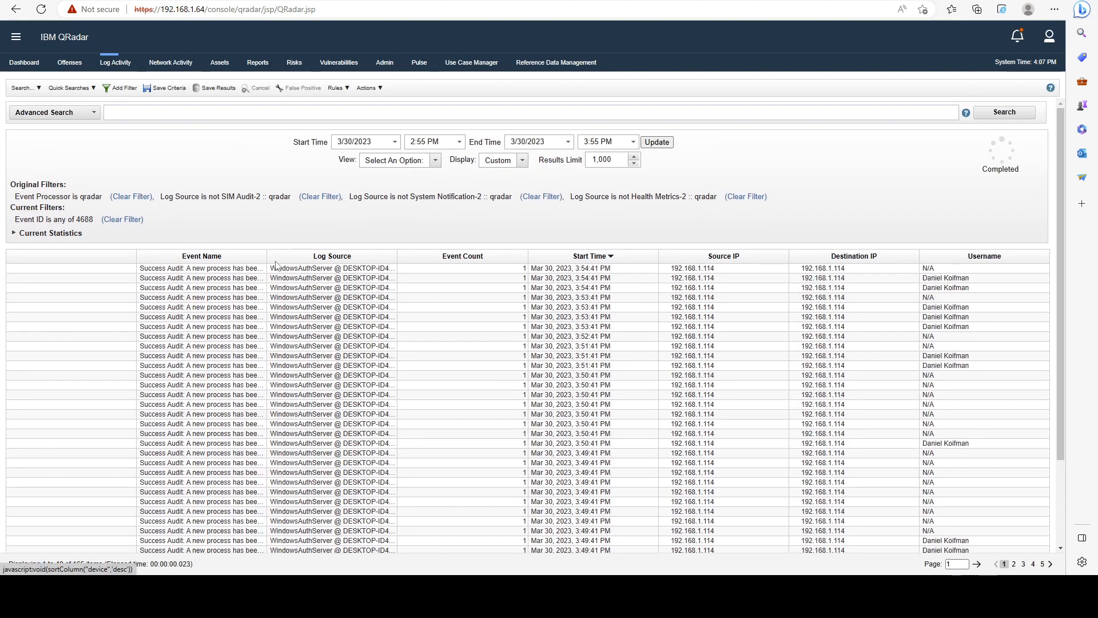
Widen the Event Name column and show the events from the last 5 minutes.
{"action": "left_click_drag", "start_coordinate": [267, 255], "coordinate": [361, 256]}
{"action": "left_click", "coordinate": [401, 160]}
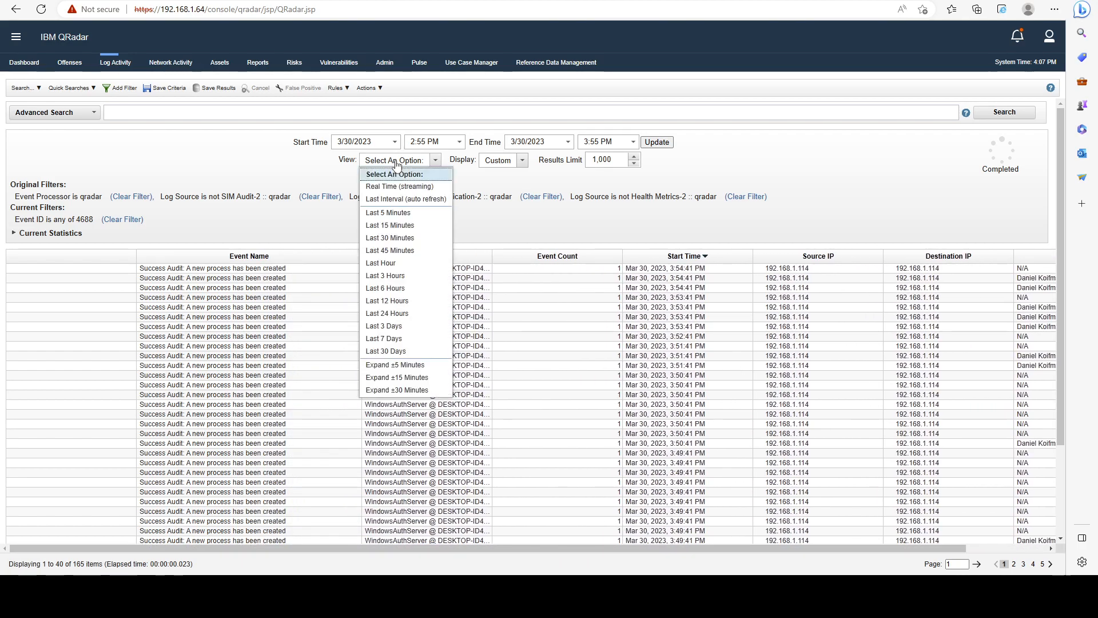
{"action": "left_click", "coordinate": [392, 209]}
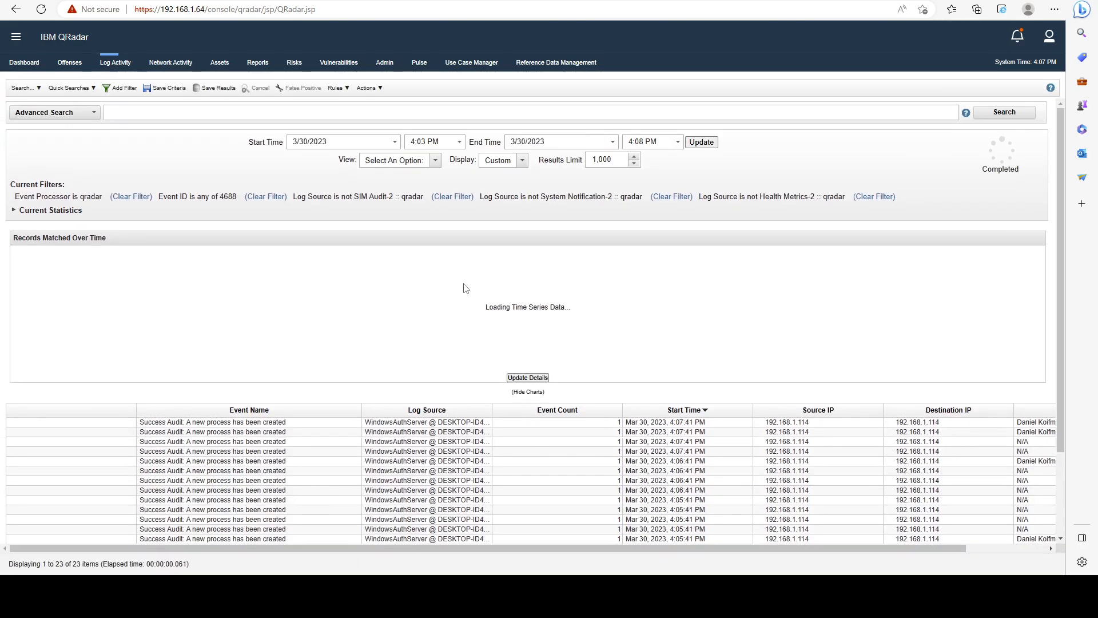
{"action": "scroll", "coordinate": [452, 298], "scroll_direction": "down", "scroll_amount": 2}
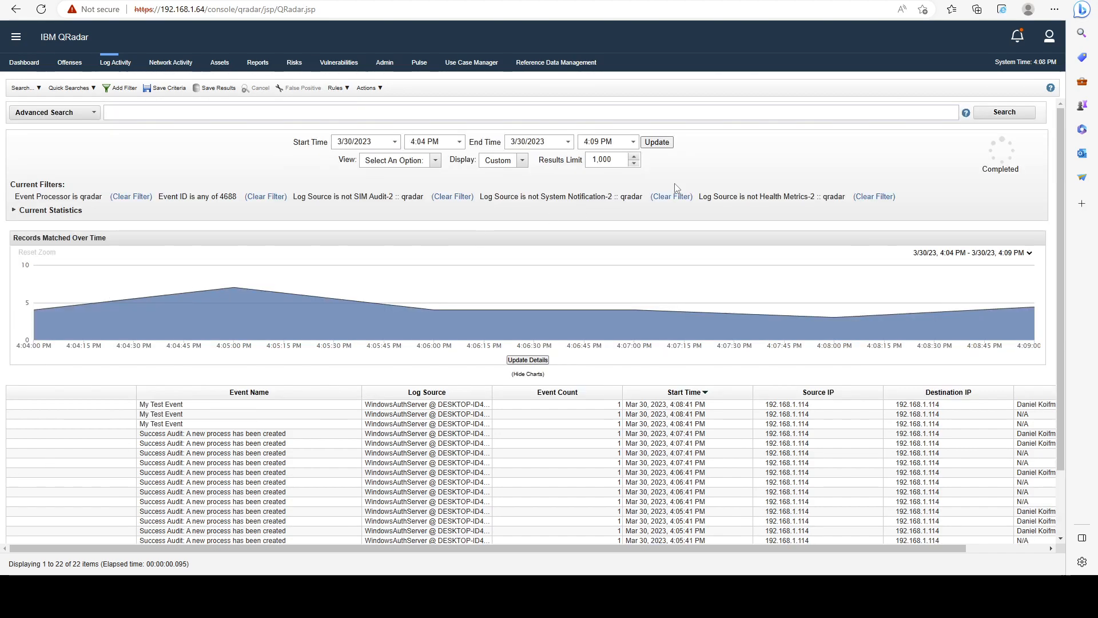
Examine the Event ID filter and compare the names of the newer and older 4688 events.
{"action": "scroll", "coordinate": [593, 200], "scroll_direction": "down", "scroll_amount": 1}
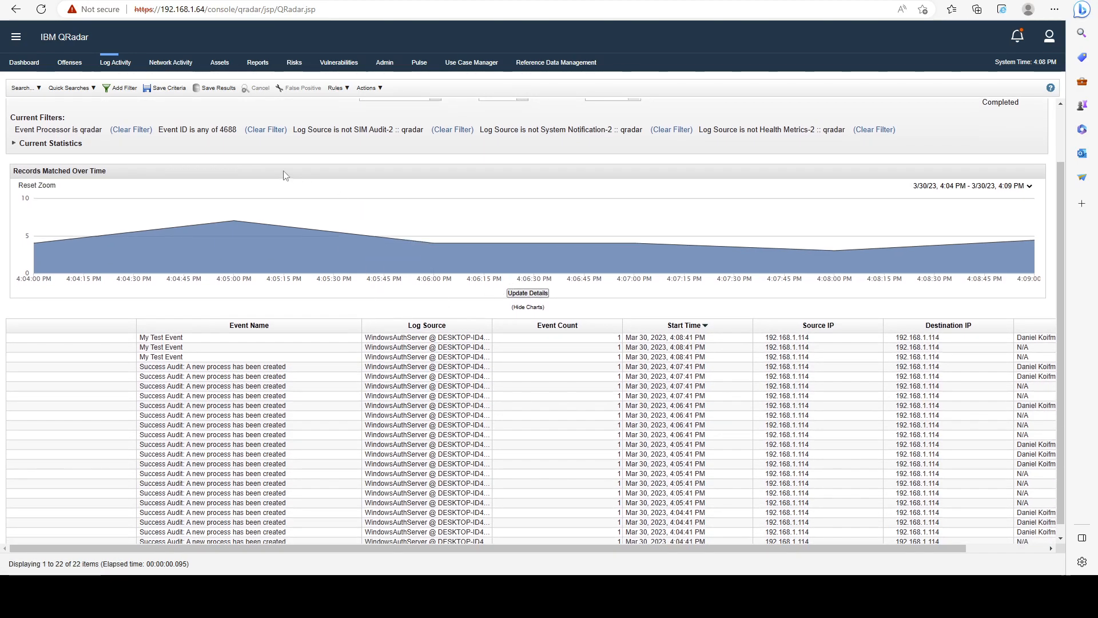
{"action": "scroll", "coordinate": [221, 175], "scroll_direction": "up", "scroll_amount": 1}
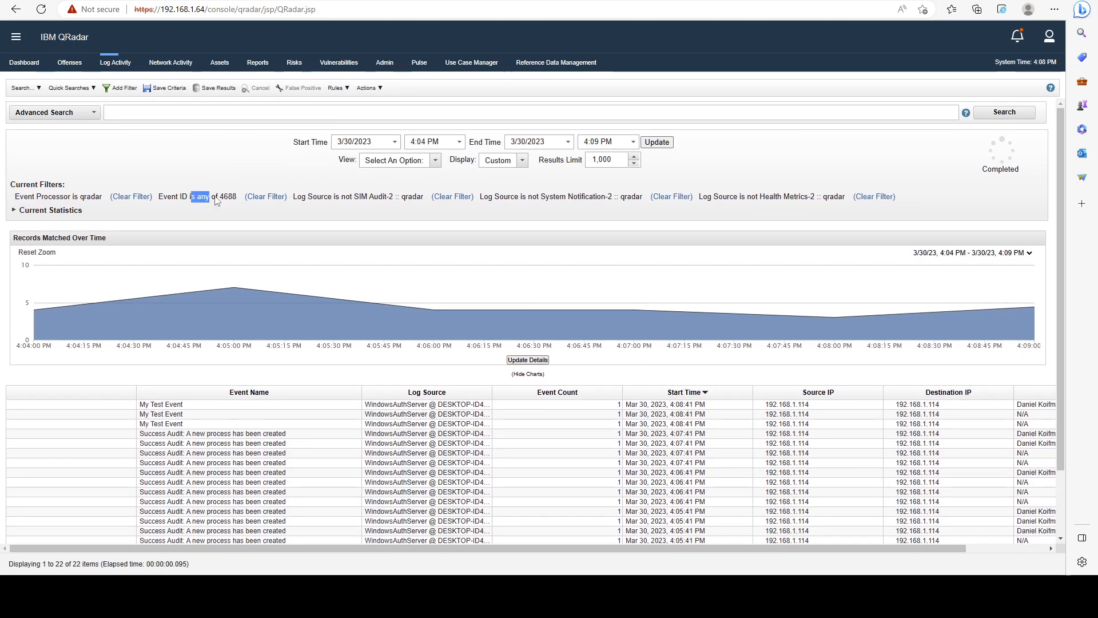
{"action": "left_click_drag", "start_coordinate": [192, 201], "coordinate": [238, 203]}
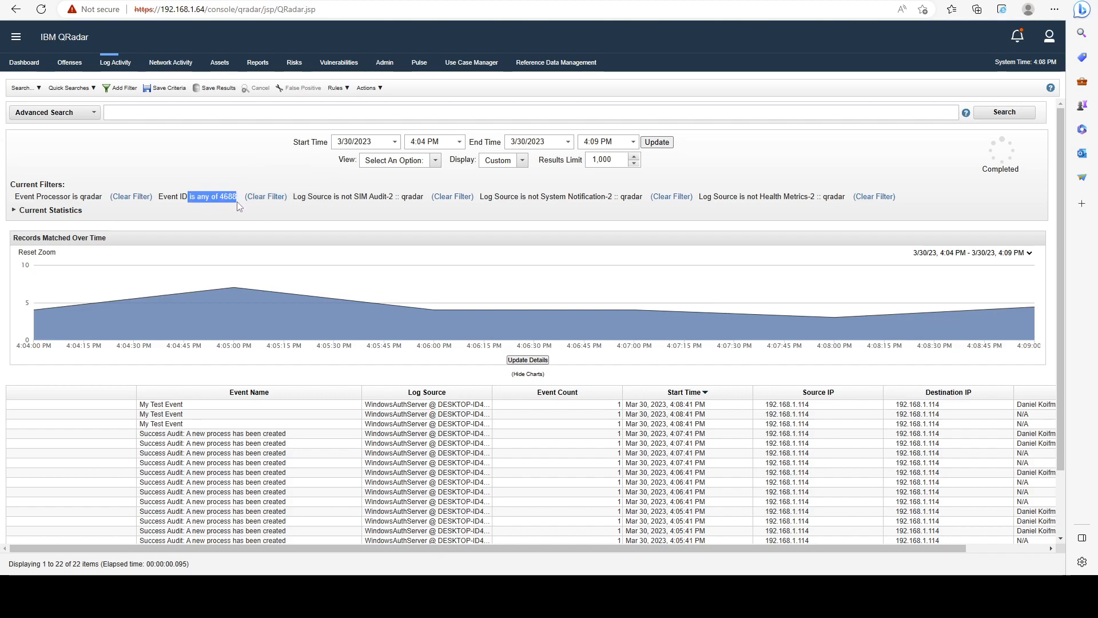
{"action": "scroll", "coordinate": [324, 408], "scroll_direction": "down", "scroll_amount": 1}
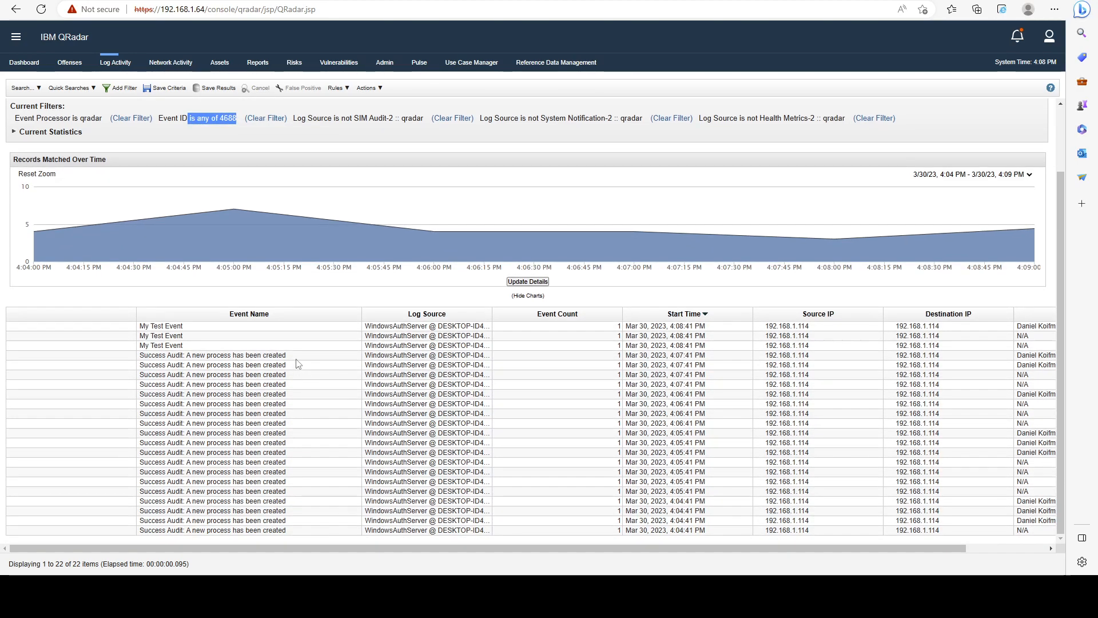
{"action": "left_click_drag", "start_coordinate": [295, 358], "coordinate": [244, 359]}
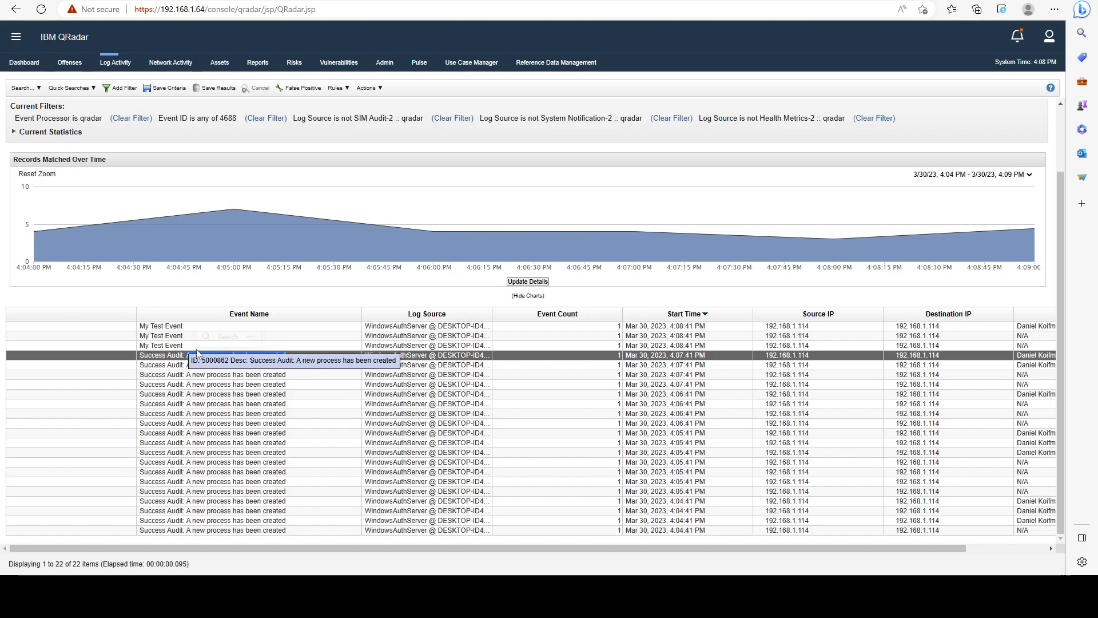
{"action": "left_click", "coordinate": [191, 357]}
Open the newest My Test Event and examine its payload, QID and low level category.
{"action": "left_click", "coordinate": [152, 327]}
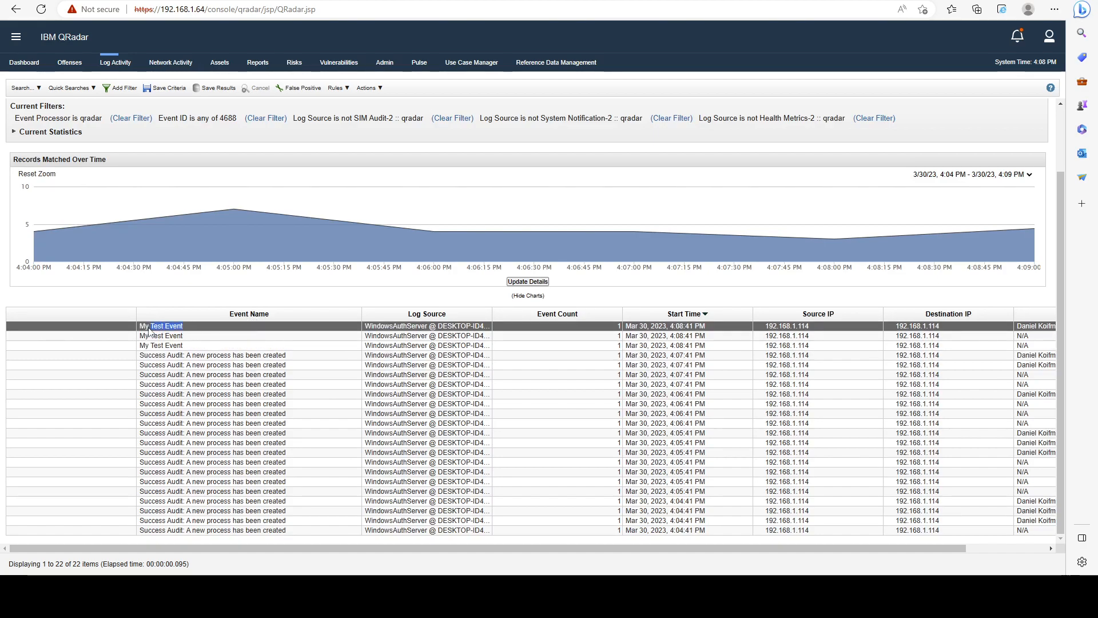
{"action": "double_click", "coordinate": [152, 327]}
{"action": "scroll", "coordinate": [436, 270], "scroll_direction": "down", "scroll_amount": 5}
{"action": "left_click_drag", "start_coordinate": [210, 384], "coordinate": [19, 301]}
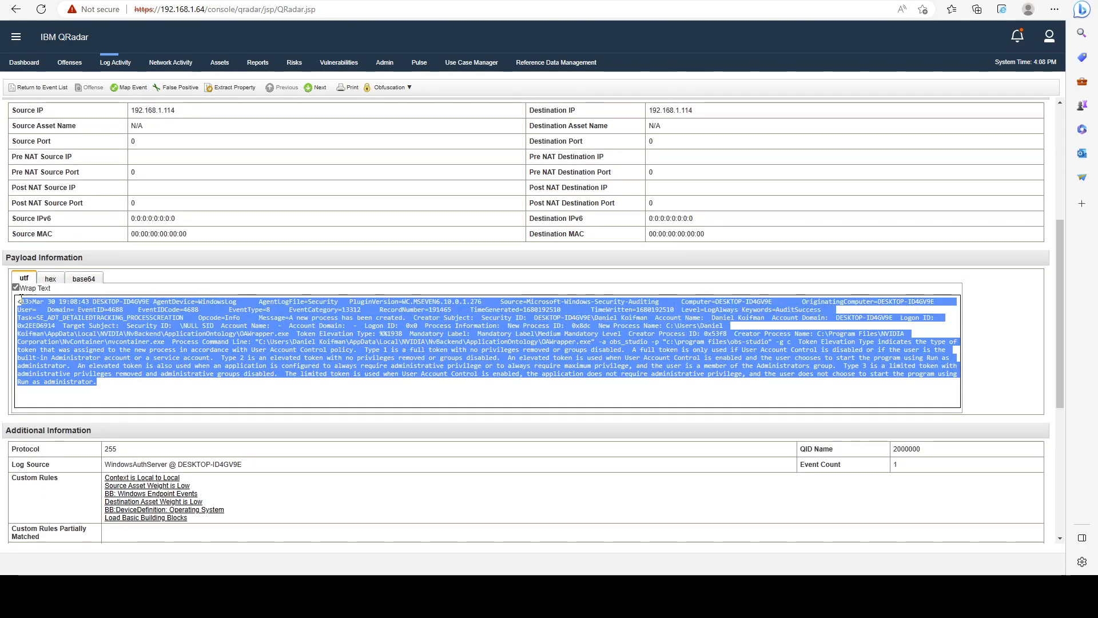
{"action": "scroll", "coordinate": [511, 338], "scroll_direction": "up", "scroll_amount": 2}
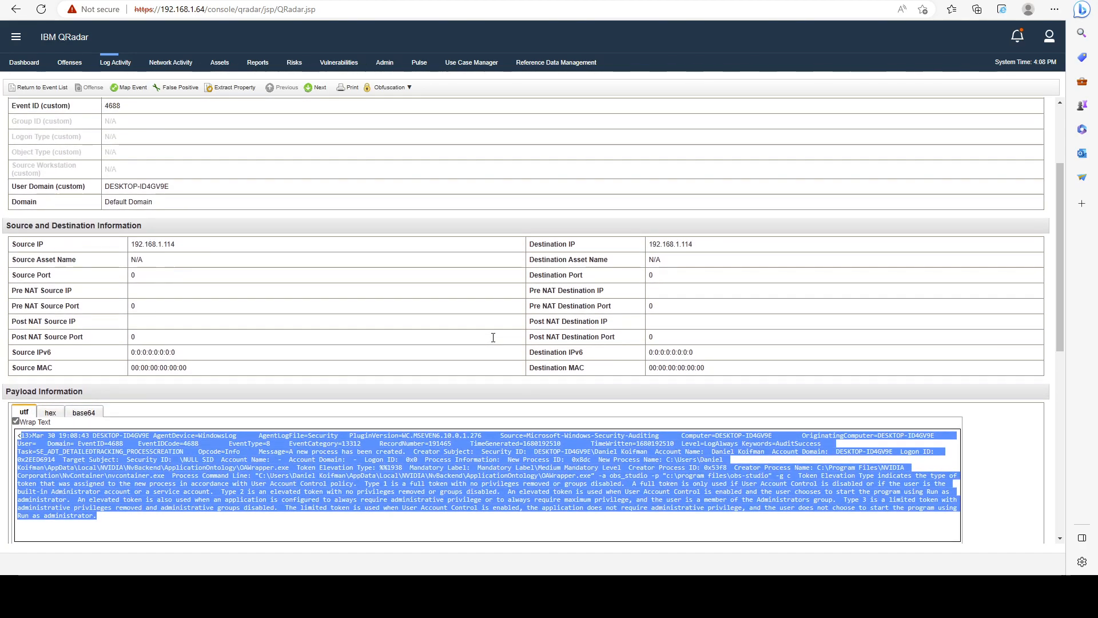
{"action": "scroll", "coordinate": [492, 336], "scroll_direction": "down", "scroll_amount": 3}
{"action": "left_click_drag", "start_coordinate": [913, 384], "coordinate": [910, 383]}
{"action": "double_click", "coordinate": [912, 383]}
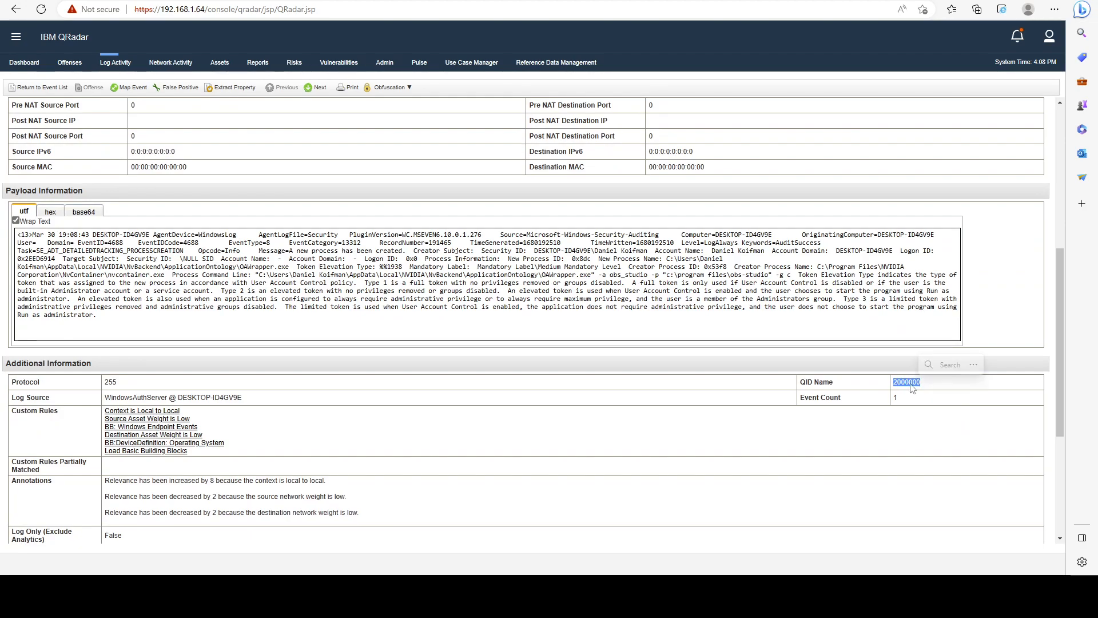
{"action": "scroll", "coordinate": [220, 233], "scroll_direction": "up", "scroll_amount": 6}
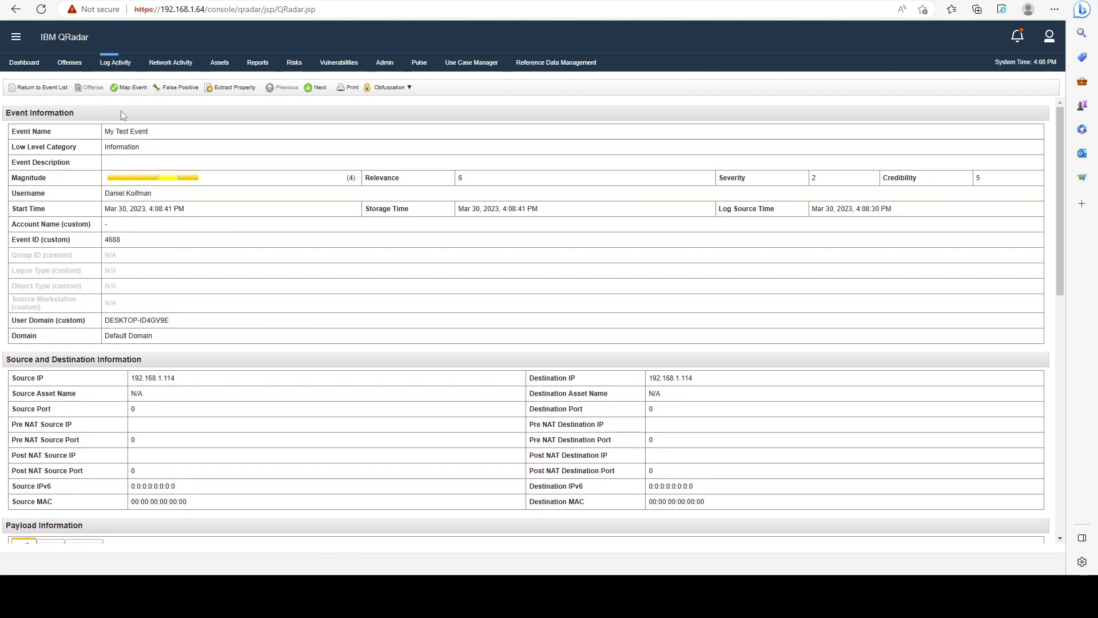
{"action": "double_click", "coordinate": [122, 147]}
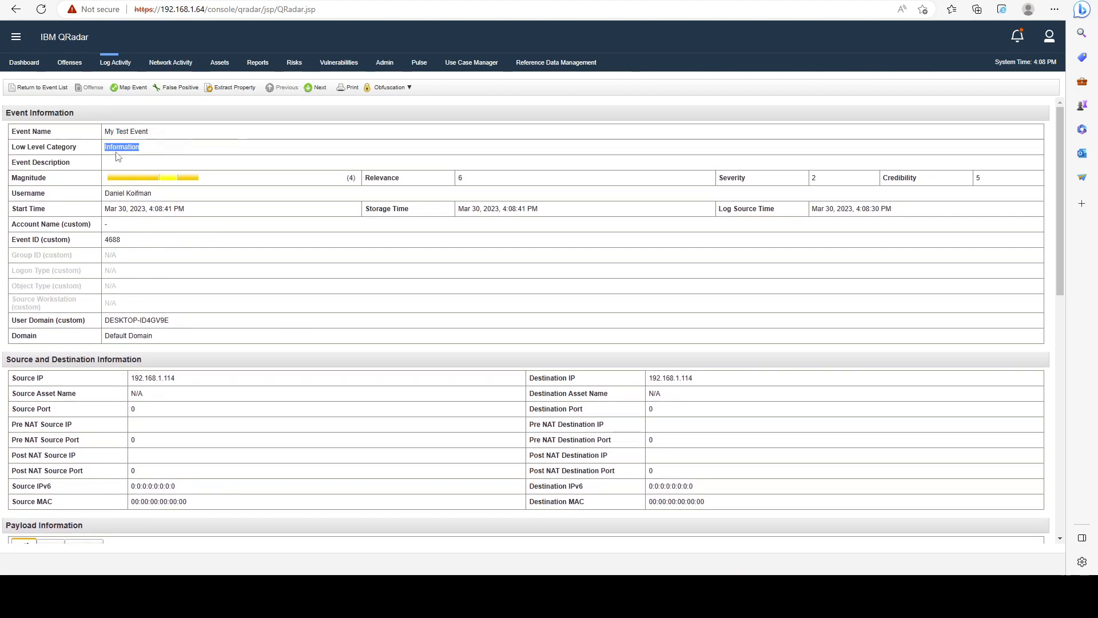
Return to the event list and examine the My Test Event entries.
{"action": "left_click", "coordinate": [52, 87]}
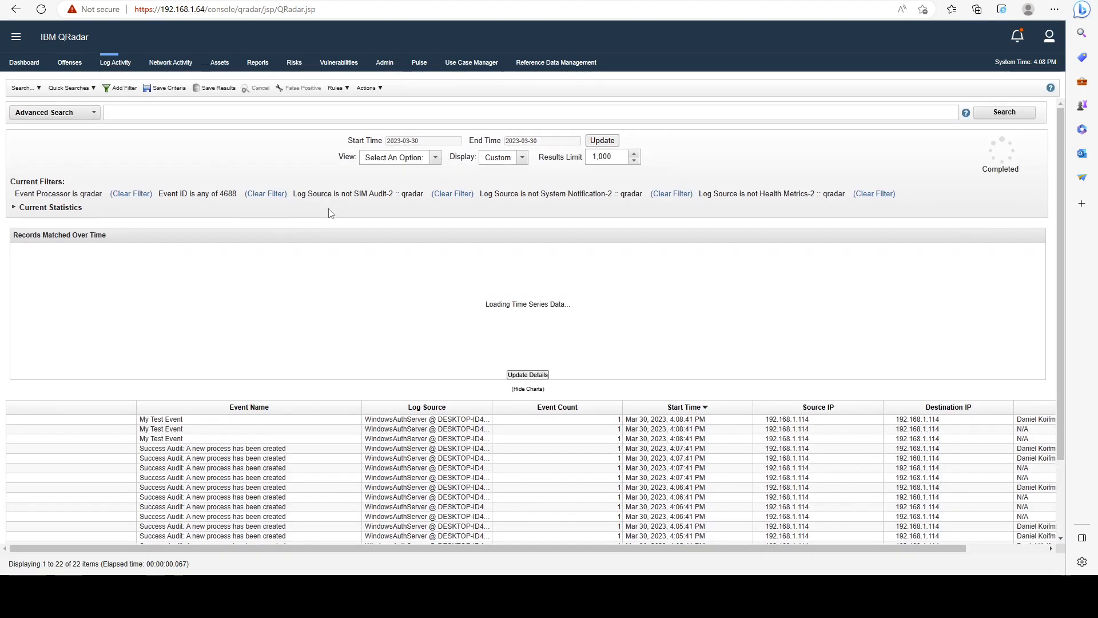
{"action": "scroll", "coordinate": [560, 331], "scroll_direction": "down", "scroll_amount": 3}
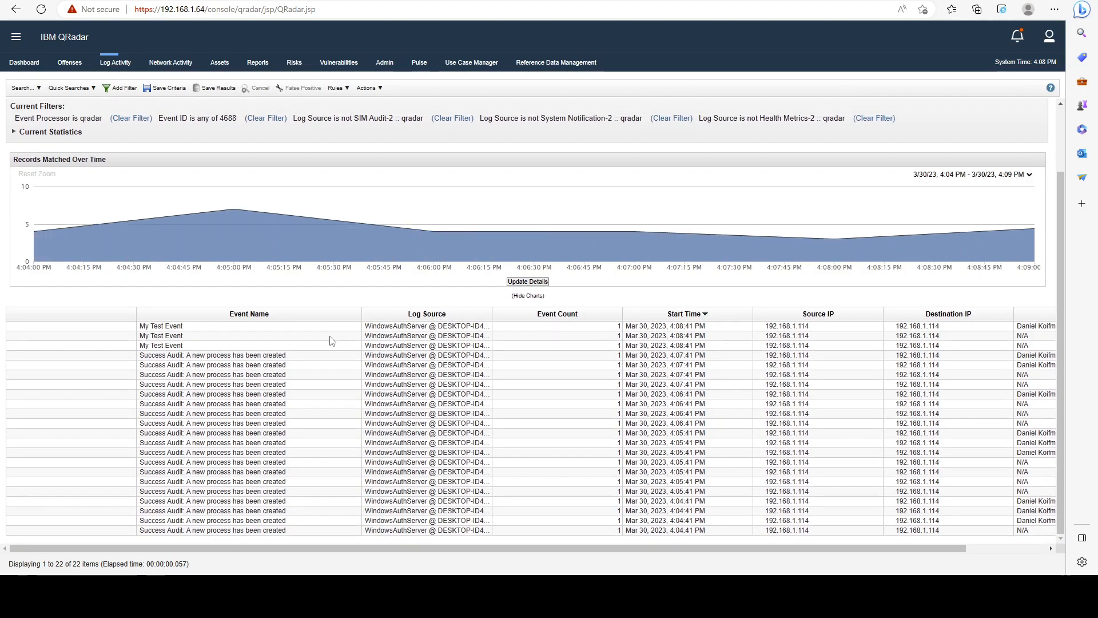
{"action": "scroll", "coordinate": [424, 178], "scroll_direction": "up", "scroll_amount": 2}
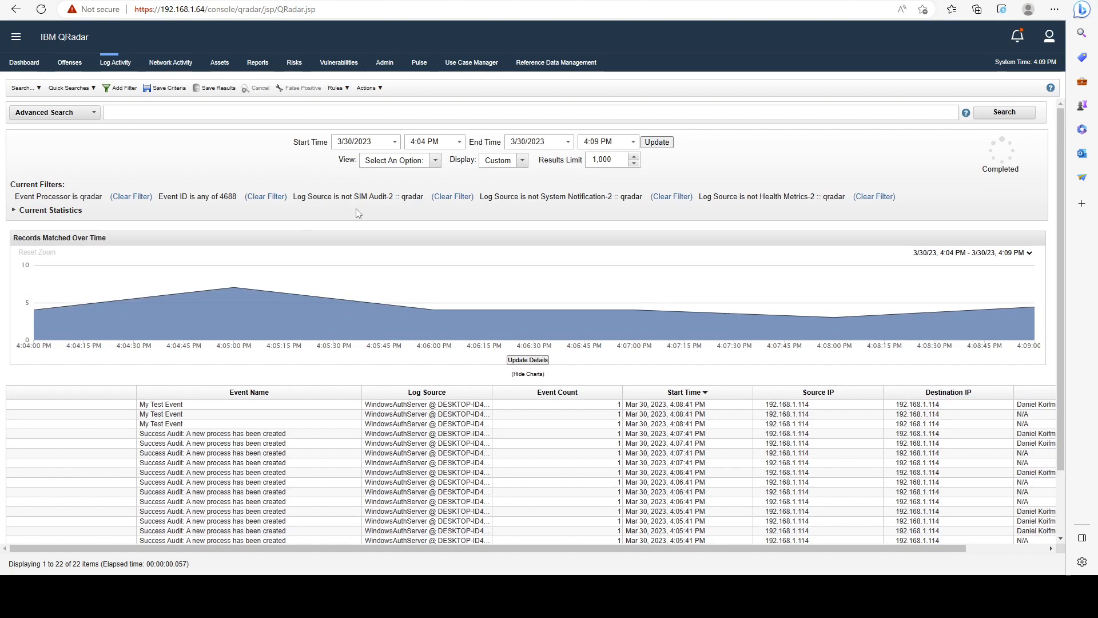
{"action": "left_click_drag", "start_coordinate": [197, 413], "coordinate": [146, 407]}
{"action": "double_click", "coordinate": [162, 415]}
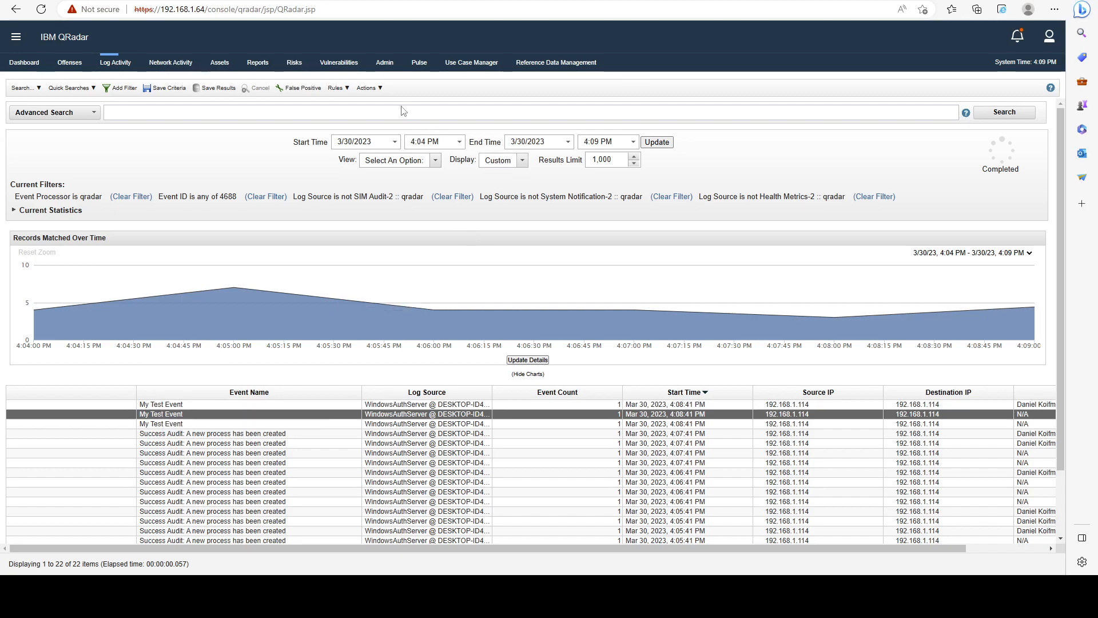
Open the DSM Editor from the administration area and load the Microsoft Windows Security Event Log log source type.
{"action": "left_click", "coordinate": [385, 62]}
{"action": "left_click", "coordinate": [152, 360]}
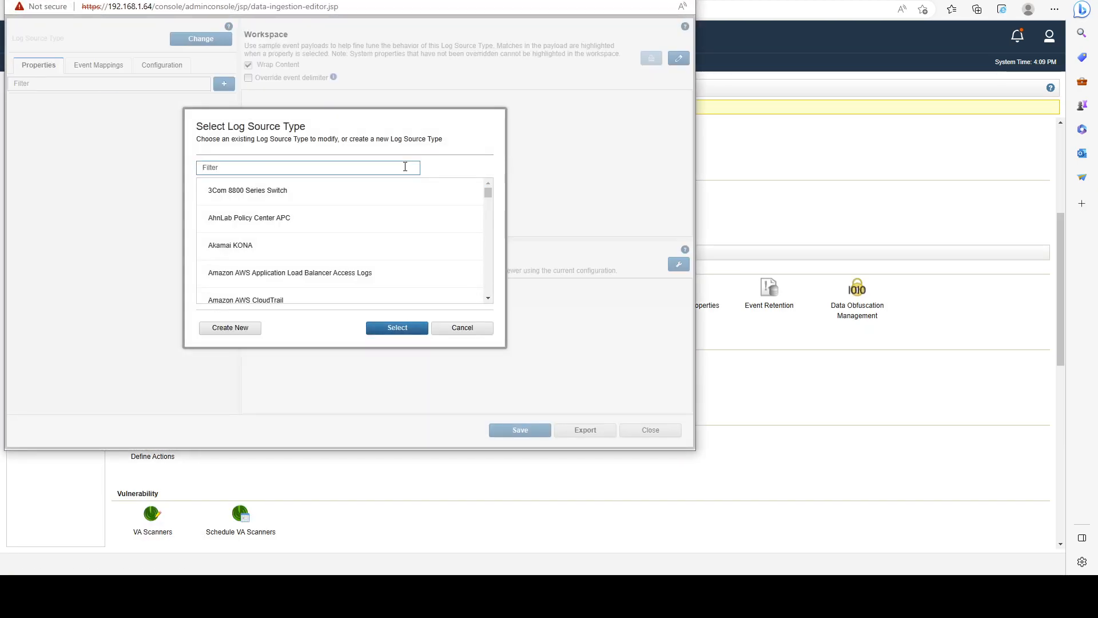
{"action": "type", "text": "windows"}
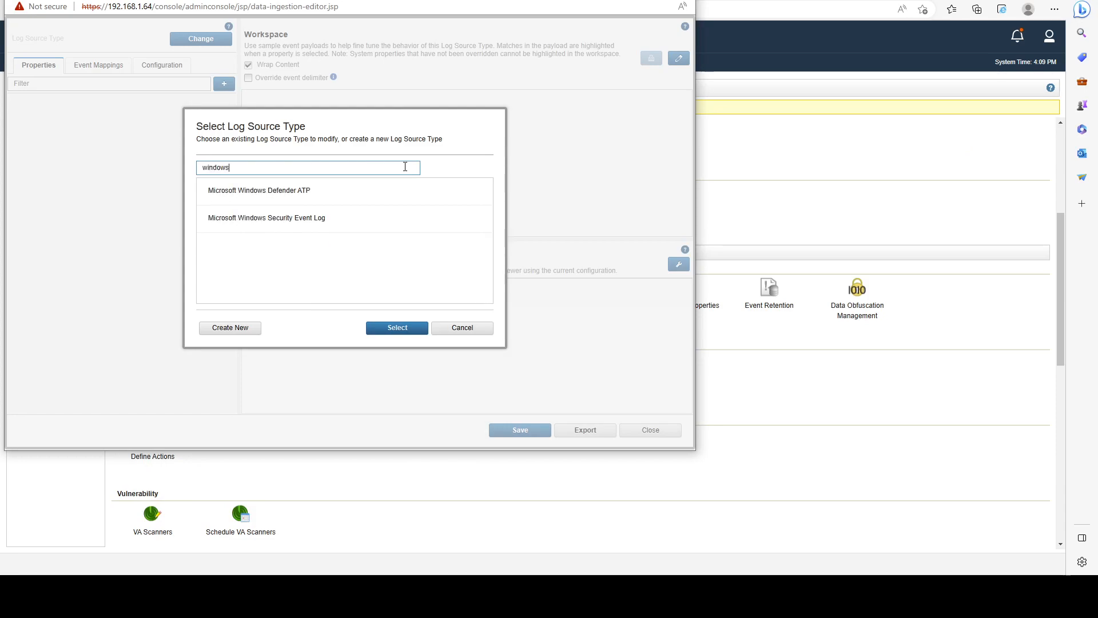
{"action": "left_click", "coordinate": [410, 225]}
{"action": "left_click", "coordinate": [421, 333]}
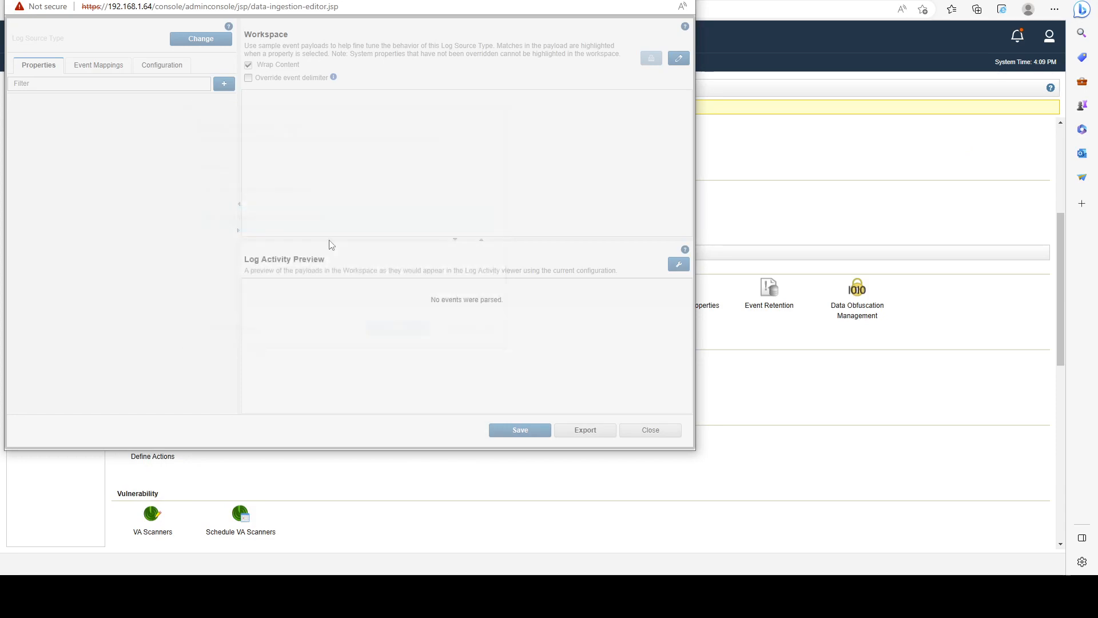
Show the log source type's event mappings and filter them by 4688.
{"action": "left_click", "coordinate": [284, 150]}
{"action": "left_click", "coordinate": [279, 133]}
{"action": "left_click", "coordinate": [268, 149]}
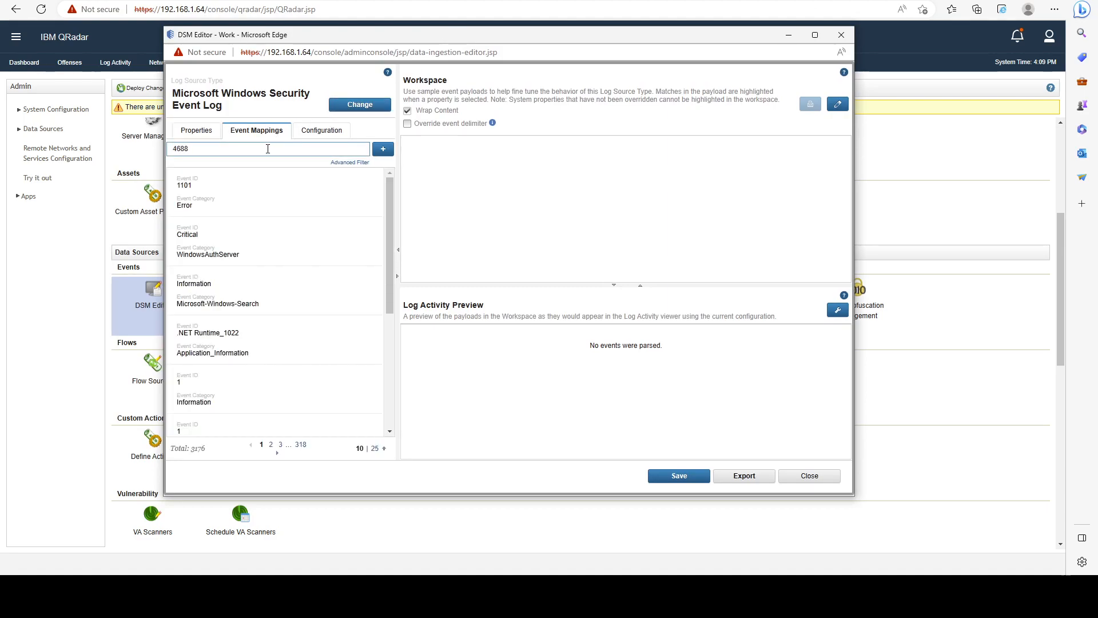
Revert the 4688 Success Audit mapping to the system default and save the log source type.
{"action": "left_click", "coordinate": [282, 289]}
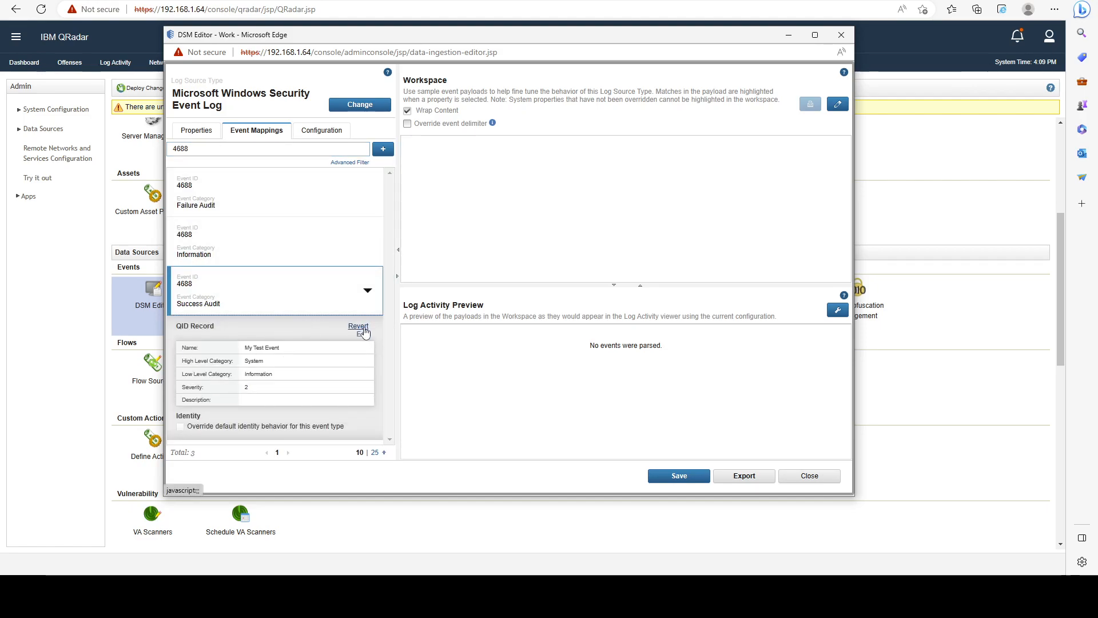
{"action": "left_click", "coordinate": [359, 326]}
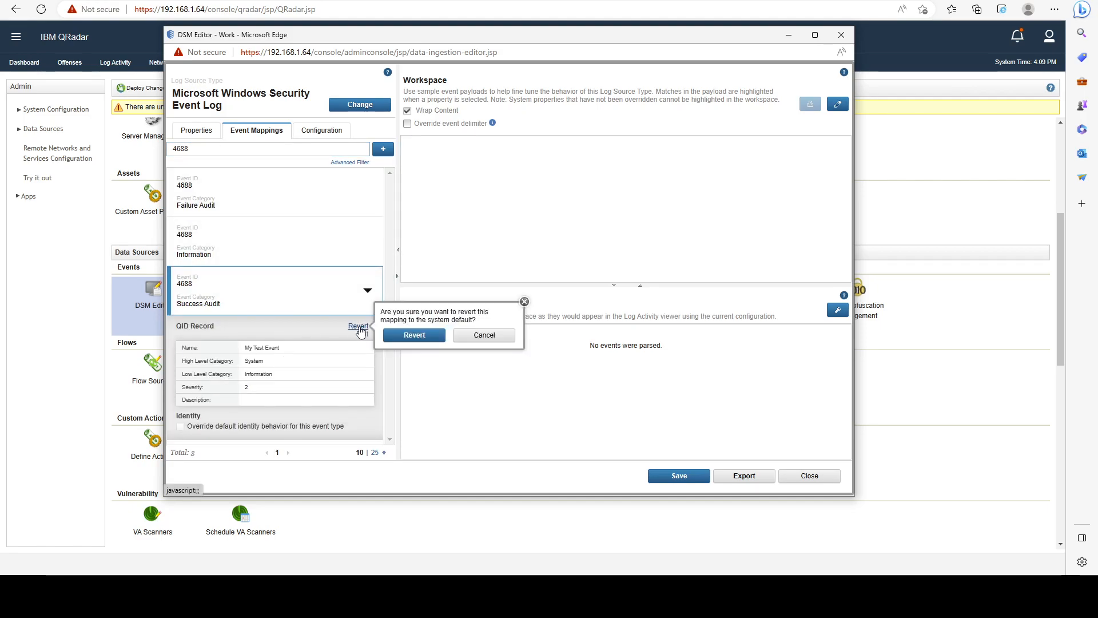
{"action": "left_click", "coordinate": [415, 334]}
{"action": "left_click", "coordinate": [671, 476]}
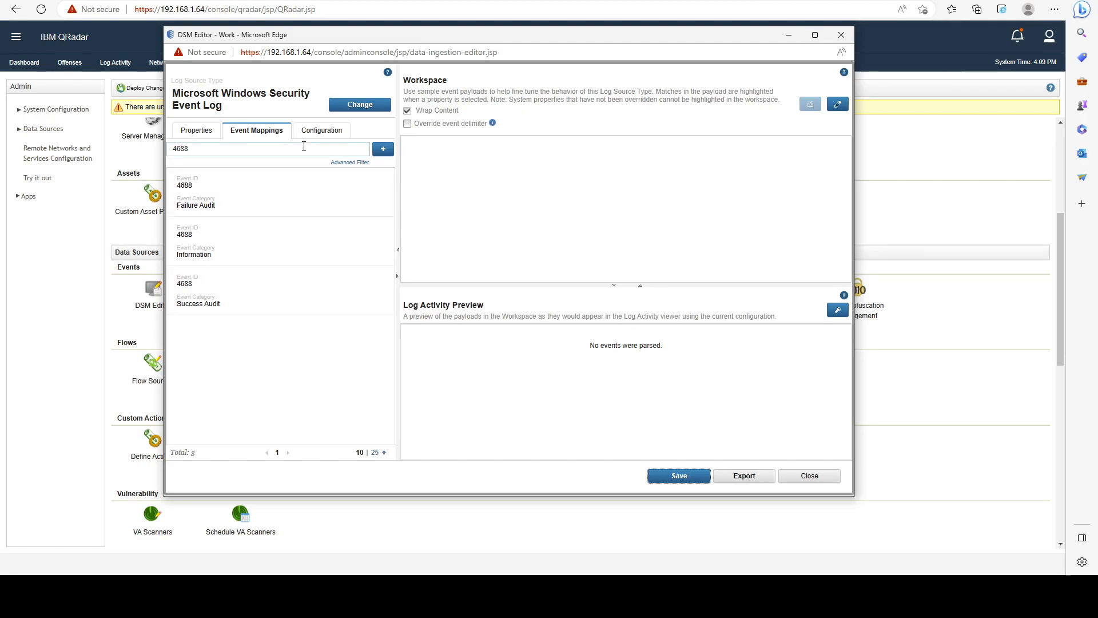
Load the Custon Log Source Type with its event mapping filter cleared, and enlarge the DSM Editor window.
{"action": "left_click", "coordinate": [342, 114]}
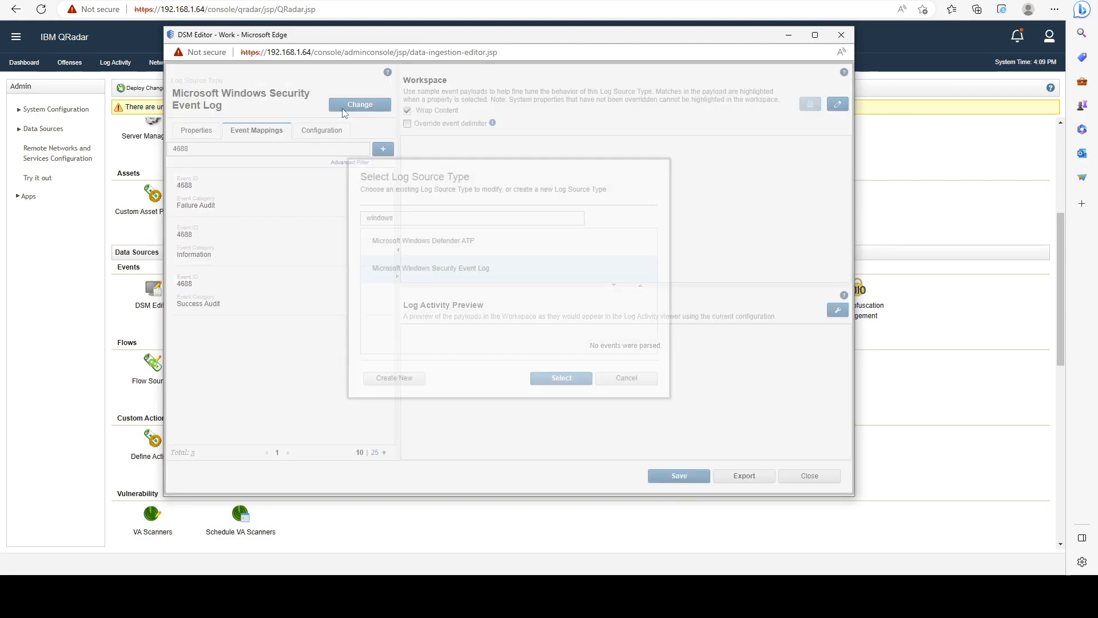
{"action": "double_click", "coordinate": [426, 216]}
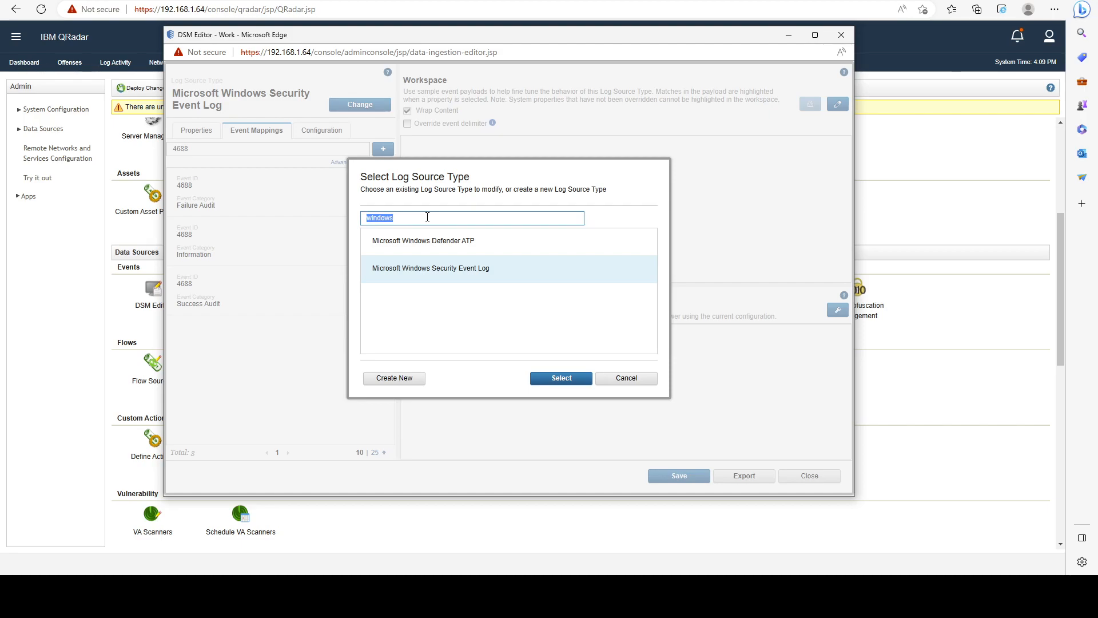
{"action": "type", "text": "custo"}
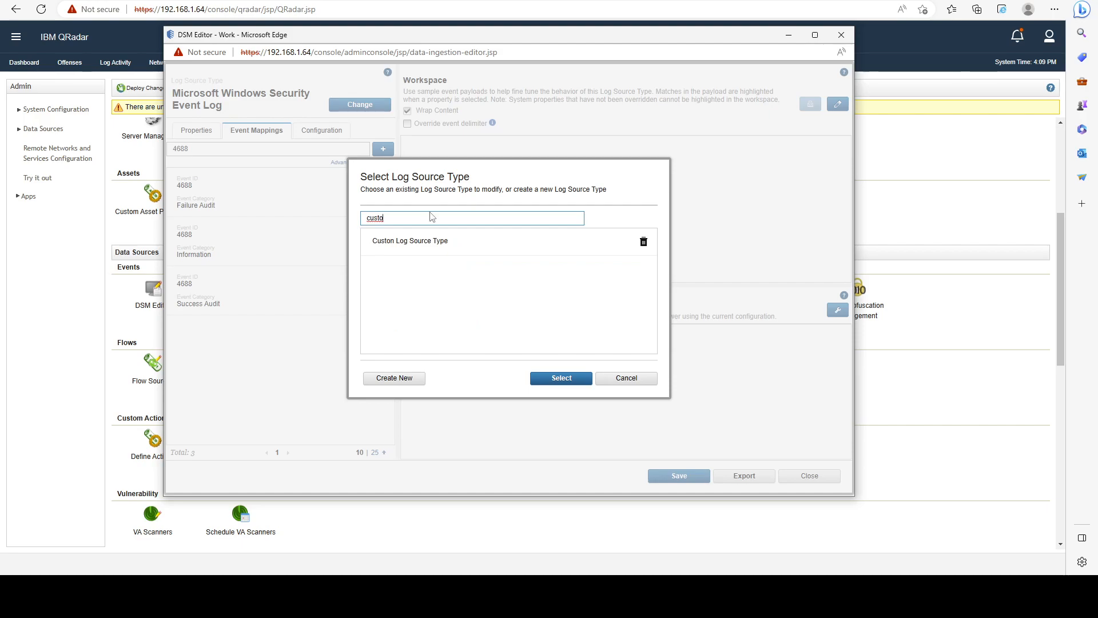
{"action": "left_click", "coordinate": [419, 246]}
{"action": "left_click", "coordinate": [554, 379]}
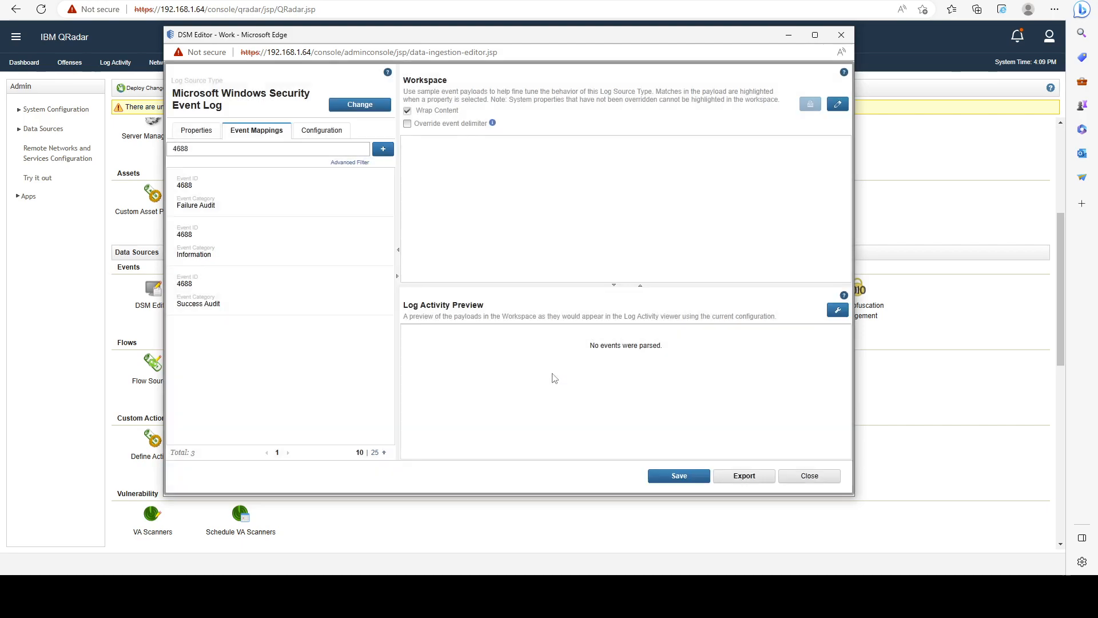
{"action": "key", "text": "BackSpace"}
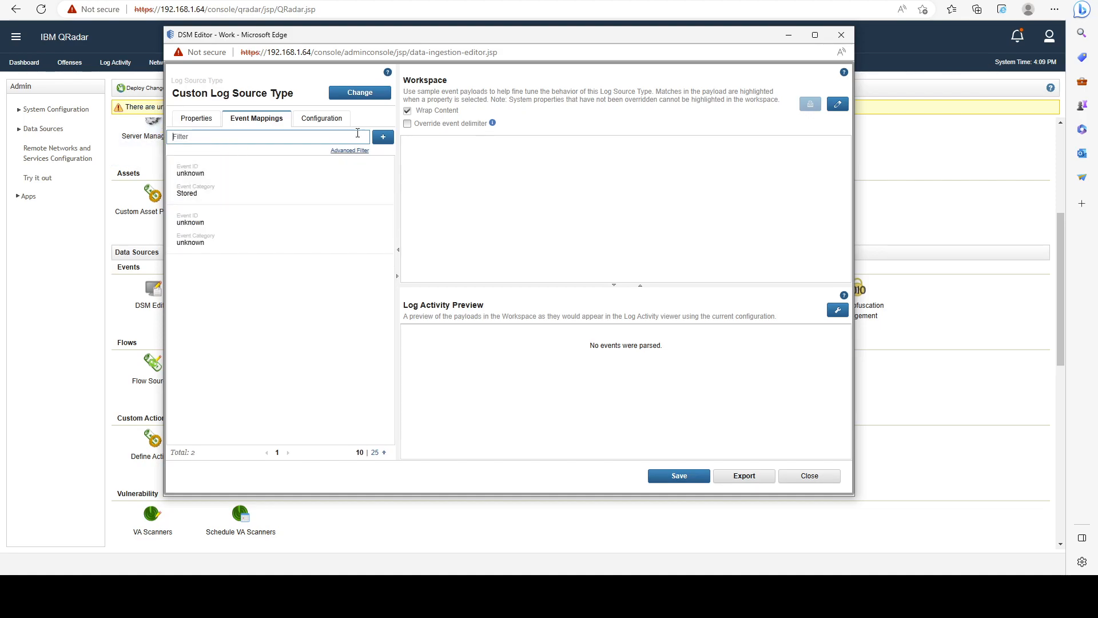
{"action": "left_click_drag", "start_coordinate": [382, 36], "coordinate": [307, 21]}
{"action": "left_click_drag", "start_coordinate": [779, 481], "coordinate": [931, 534]}
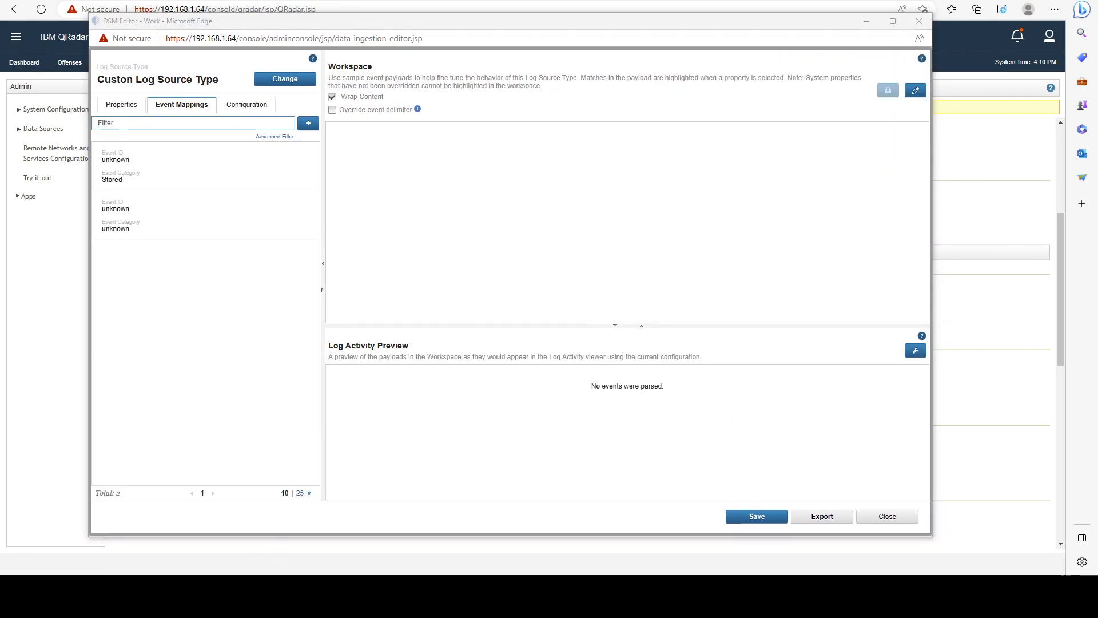
Open Notepad with enlarged text and write the sample log line "Product1 | SubSystem1 | Properties...".
{"action": "key", "text": "super"}
{"action": "type", "text": "notep"}
{"action": "key", "text": "Return"}
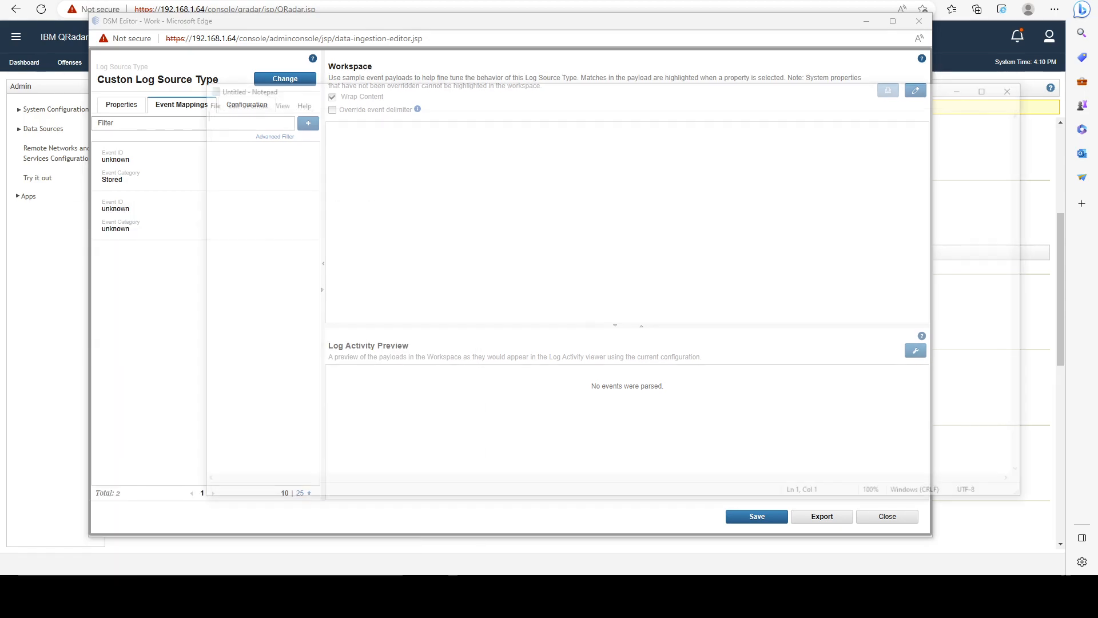
{"action": "scroll", "coordinate": [475, 343], "scroll_direction": "up", "scroll_amount": 6}
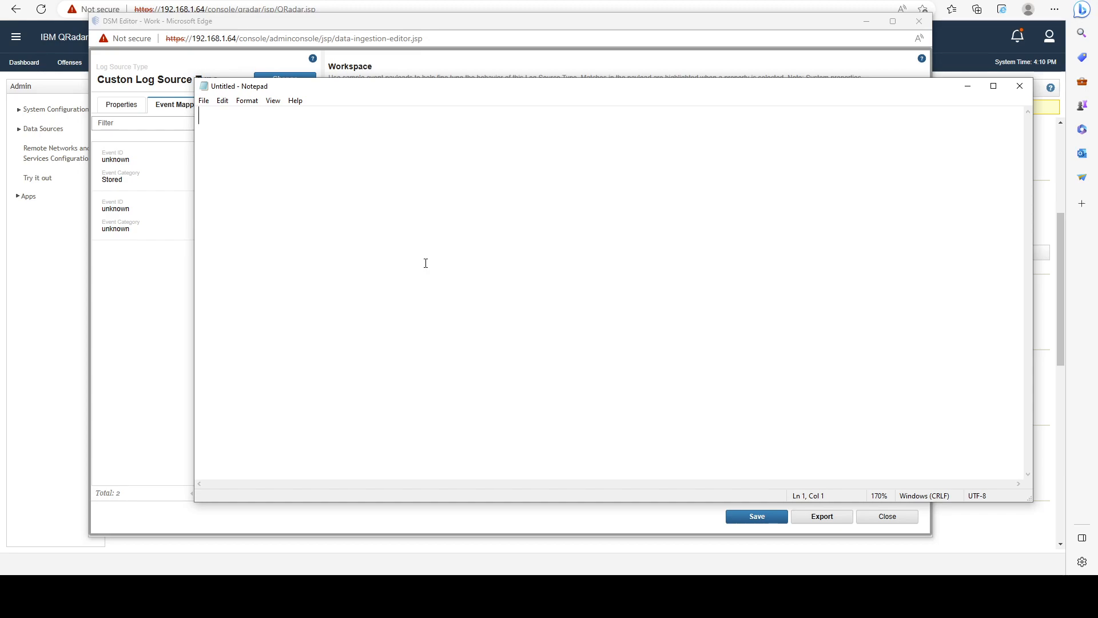
{"action": "type", "text": "Product1 "}
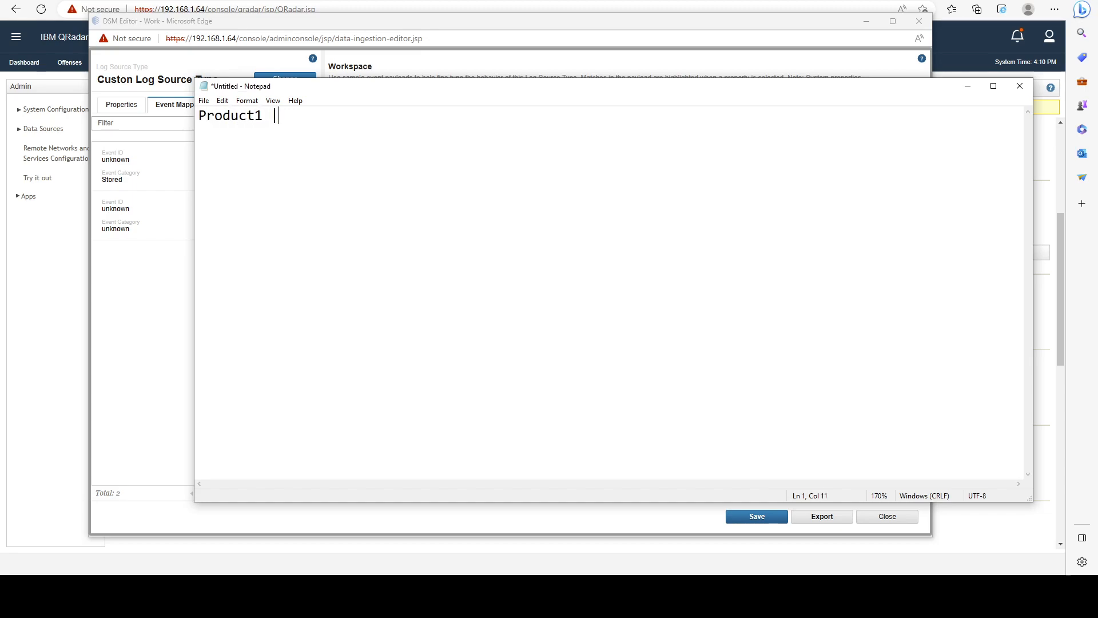
{"action": "type", "text": "| "}
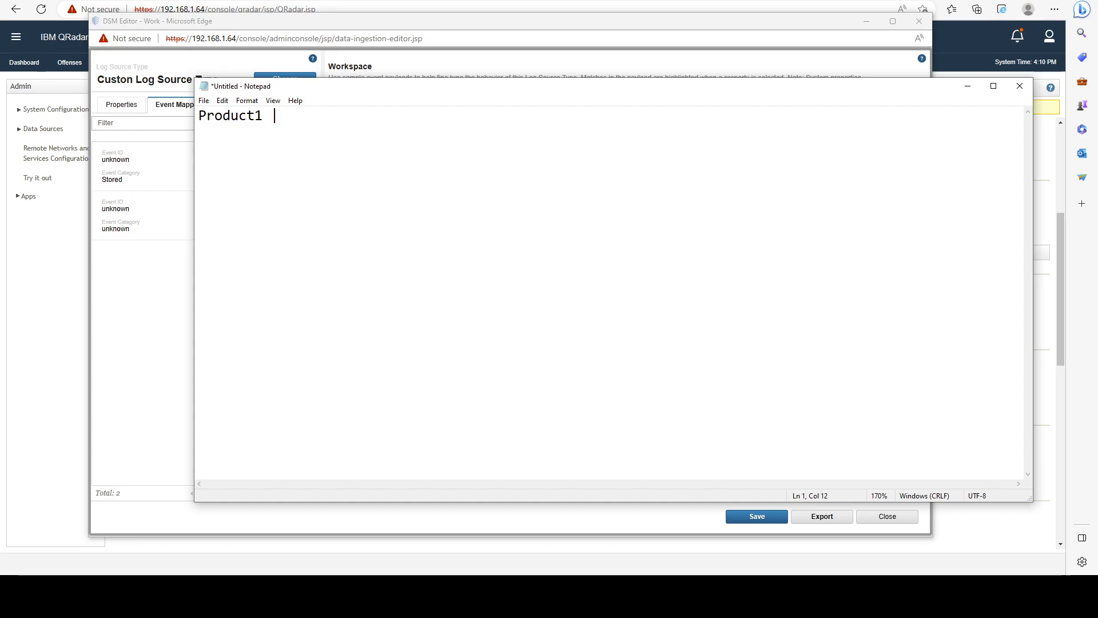
{"action": "type", "text": "SubSystem1 | Properties..."}
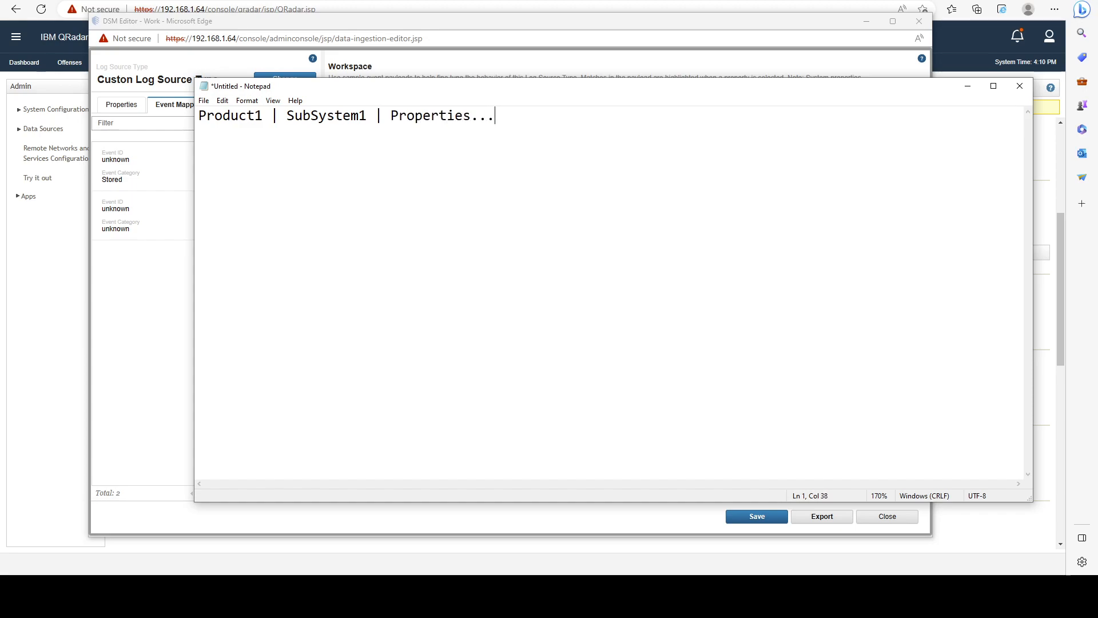
Move the Notepad window clear of the event mappings and highlight the fields of the sample log line.
{"action": "left_click_drag", "start_coordinate": [383, 87], "coordinate": [476, 202]}
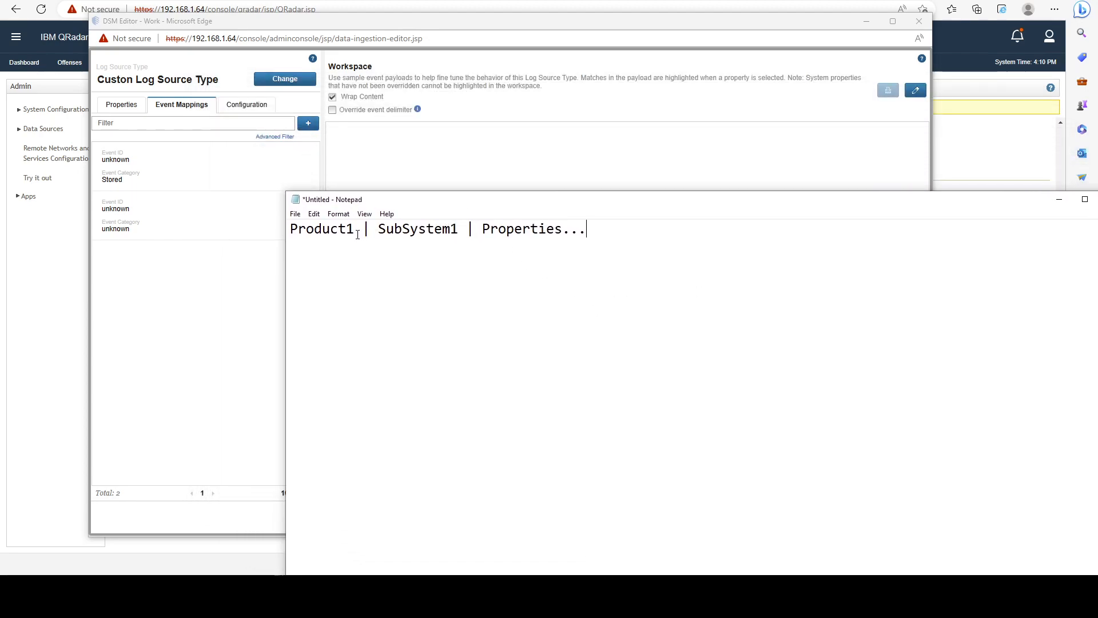
{"action": "left_click_drag", "start_coordinate": [357, 234], "coordinate": [293, 240]}
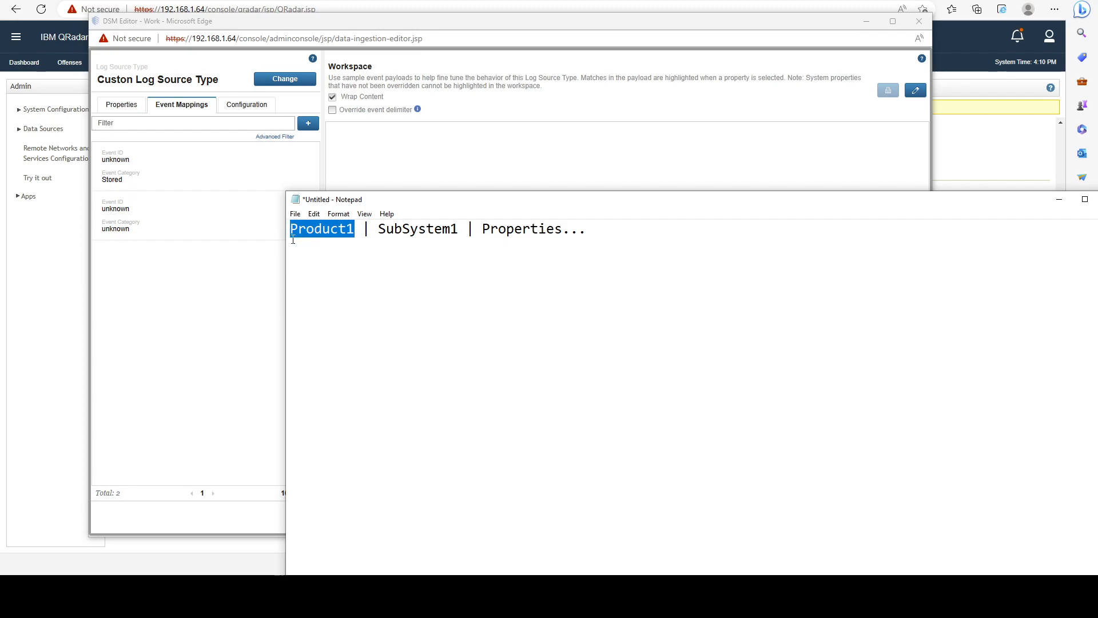
{"action": "left_click_drag", "start_coordinate": [293, 240], "coordinate": [589, 231]}
{"action": "left_click", "coordinate": [564, 236]}
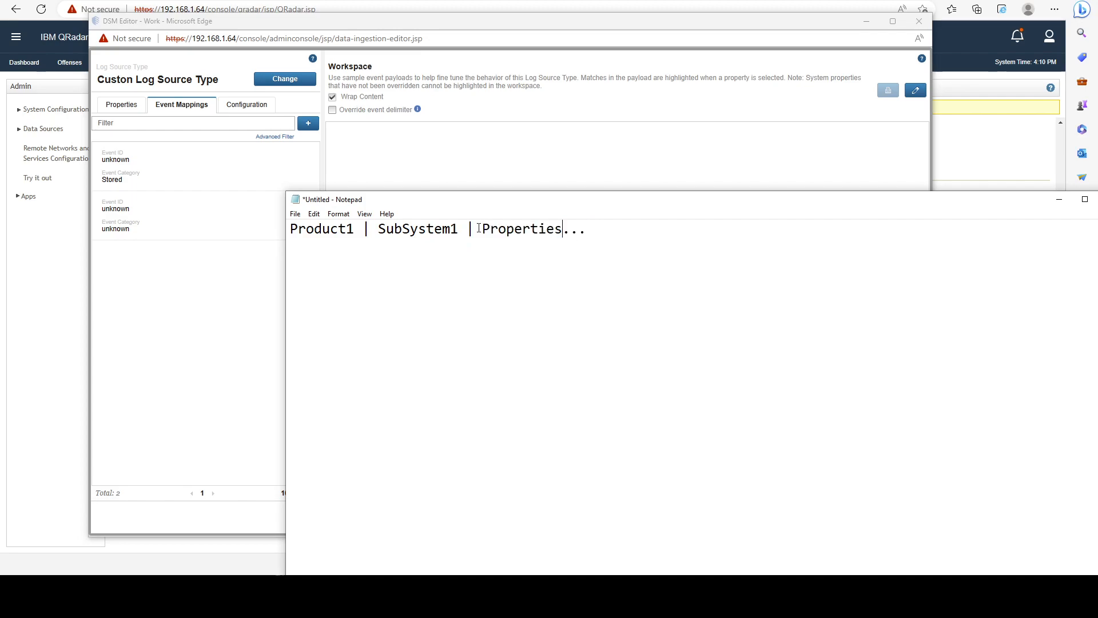
Replace "Properties..." with "Action=Success" and "Product1" with "Advanced FW" in the sample log line.
{"action": "left_click_drag", "start_coordinate": [482, 230], "coordinate": [588, 230]}
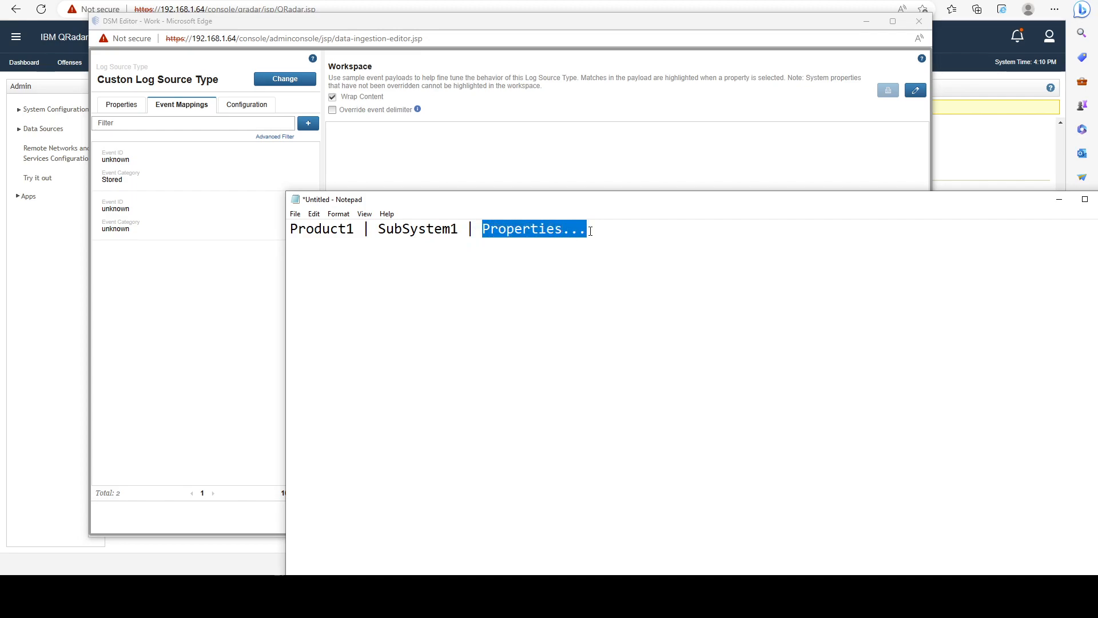
{"action": "type", "text": "Action="}
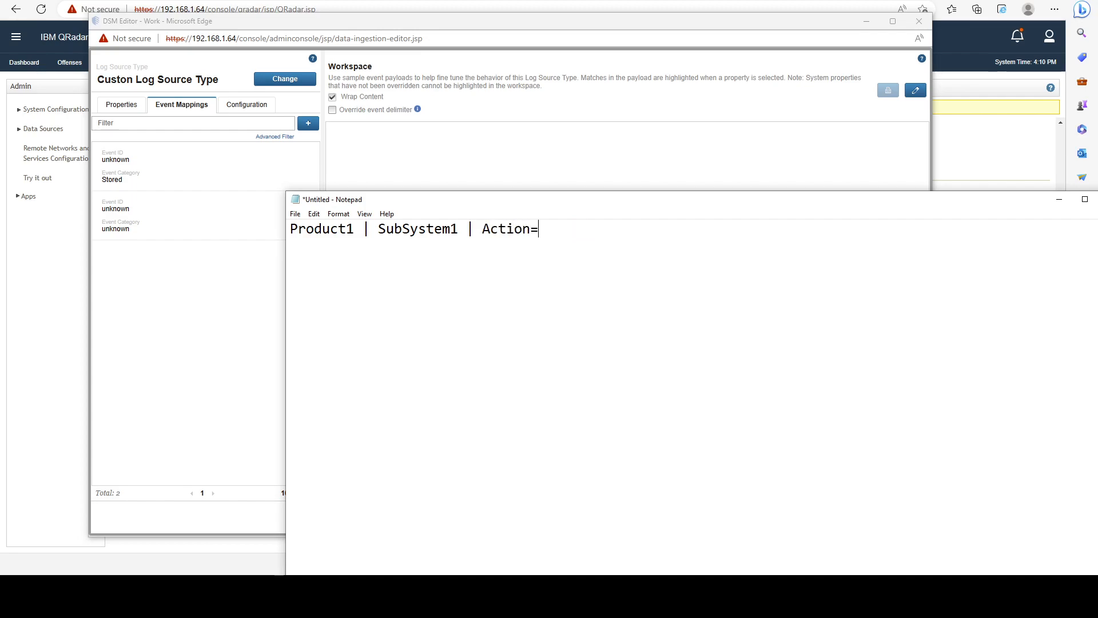
{"action": "type", "text": "Success"}
{"action": "left_click_drag", "start_coordinate": [354, 228], "coordinate": [290, 229]}
{"action": "type", "text": "Advanc"}
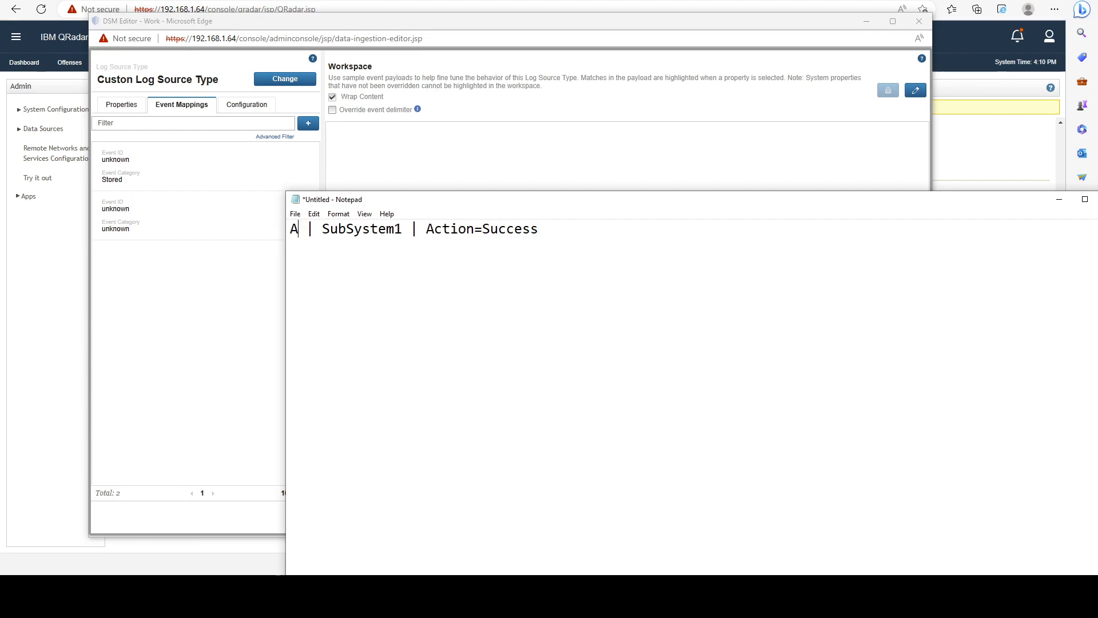
{"action": "type", "text": "ed FW"}
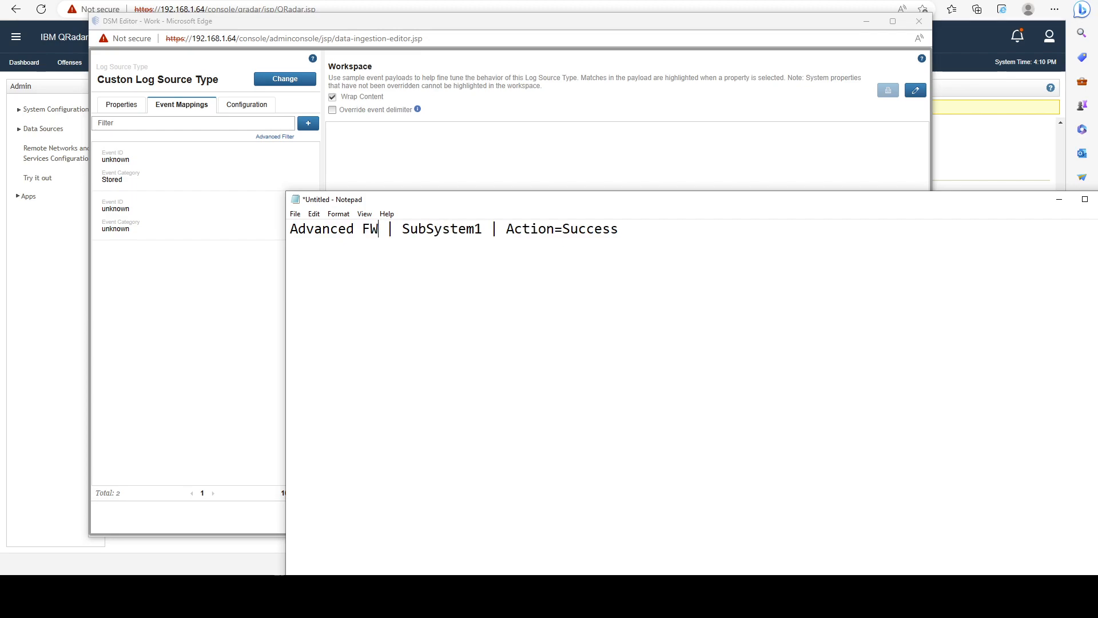
Reposition the Notepad window and highlight the Advanced FW and Action=Success fields in the sample line.
{"action": "left_click_drag", "start_coordinate": [402, 202], "coordinate": [241, 221]}
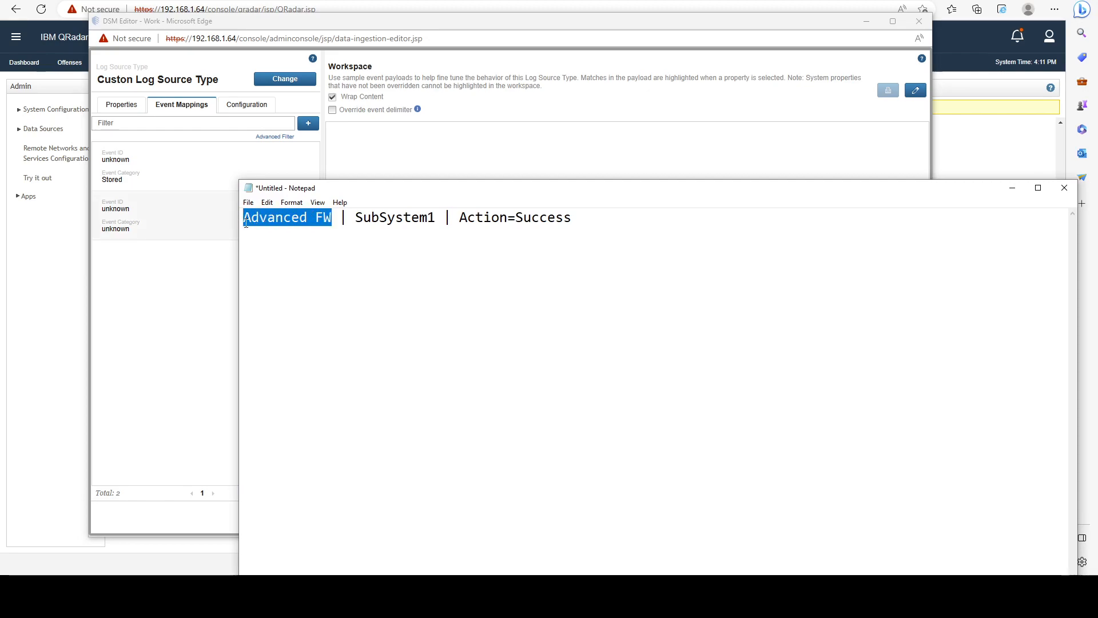
{"action": "left_click_drag", "start_coordinate": [461, 221], "coordinate": [574, 222]}
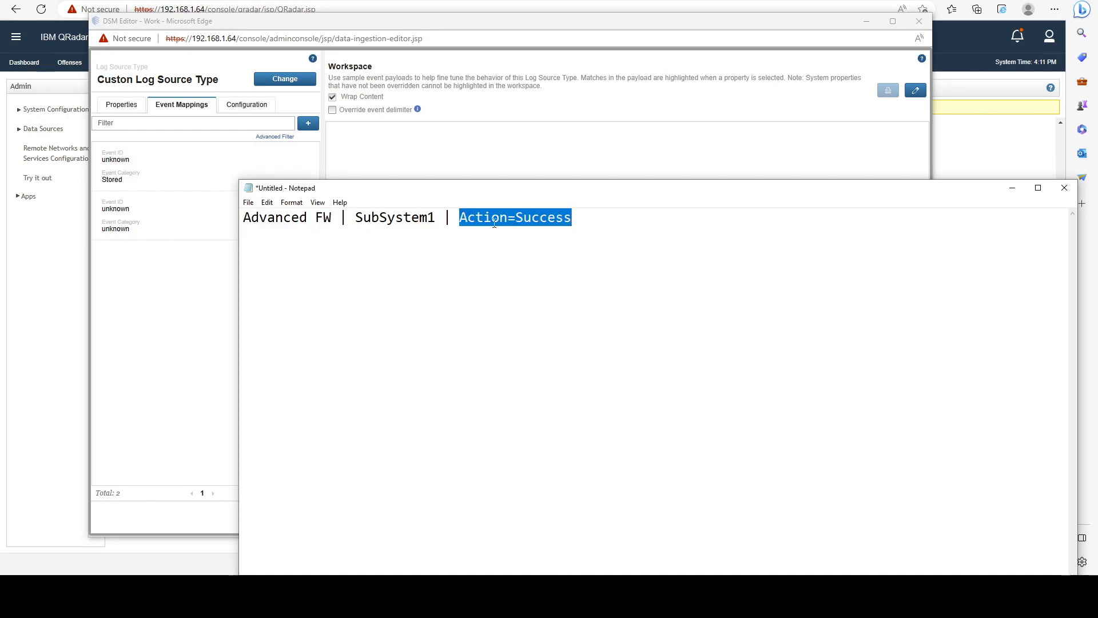
{"action": "left_click", "coordinate": [529, 220]}
{"action": "left_click_drag", "start_coordinate": [459, 218], "coordinate": [573, 215]}
{"action": "left_click", "coordinate": [531, 220]}
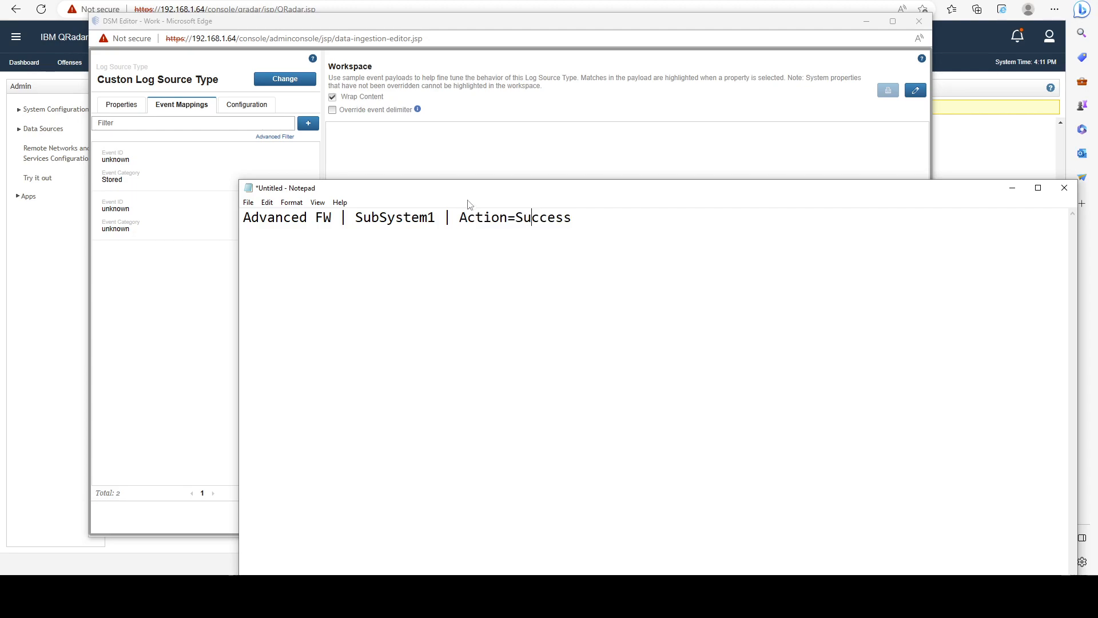
Highlight the Success value in the sample log line and close Notepad without saving the note.
{"action": "left_click_drag", "start_coordinate": [458, 194], "coordinate": [377, 158]}
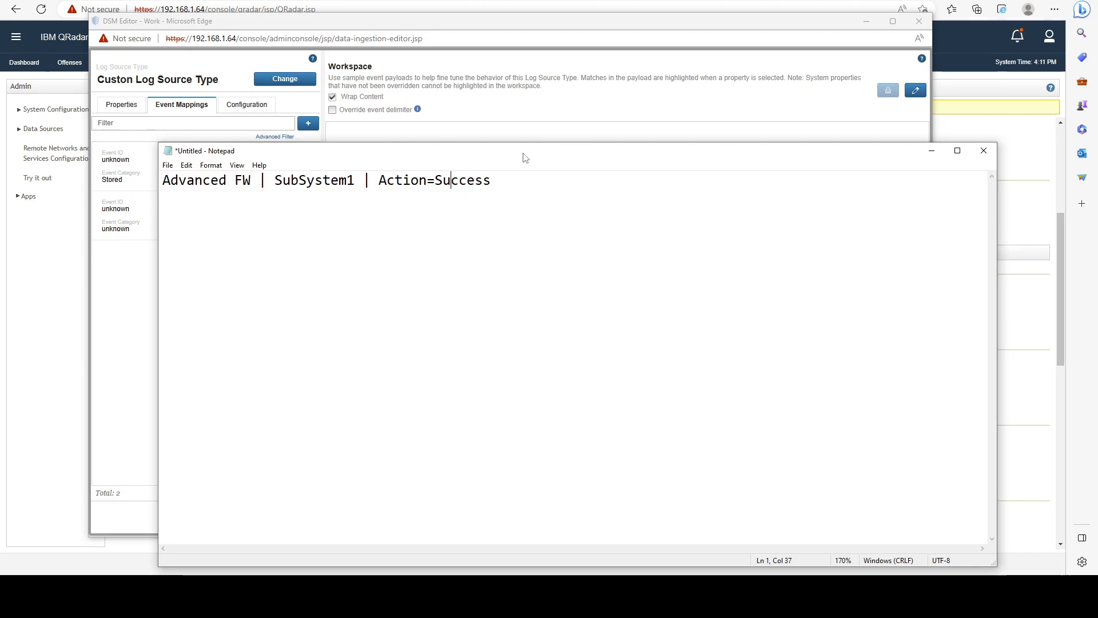
{"action": "left_click_drag", "start_coordinate": [520, 151], "coordinate": [515, 141]}
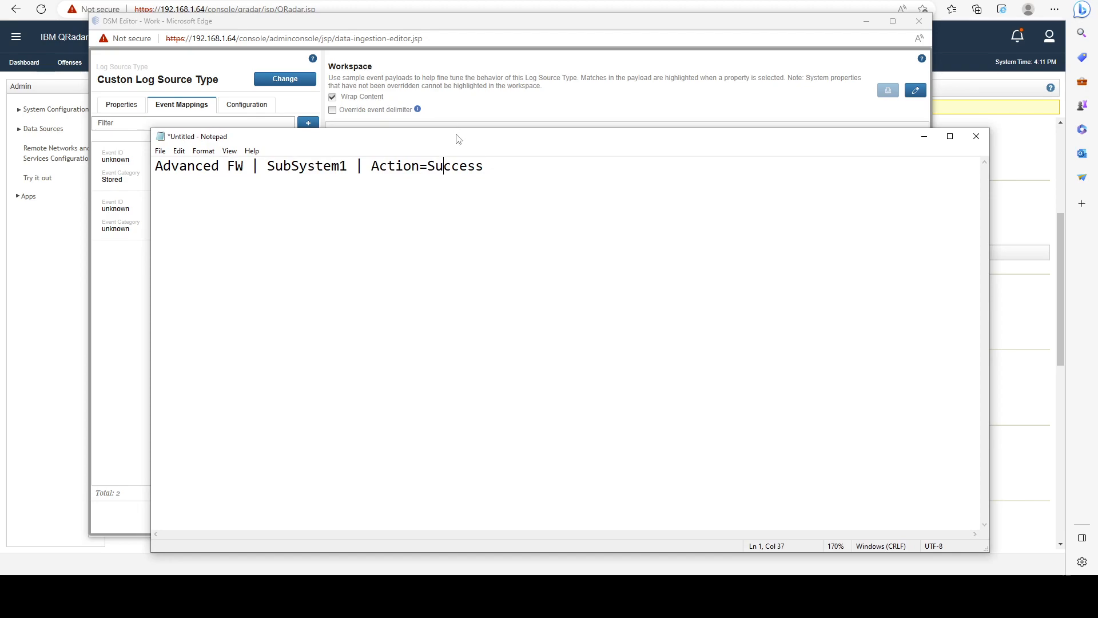
{"action": "left_click_drag", "start_coordinate": [461, 138], "coordinate": [515, 193]}
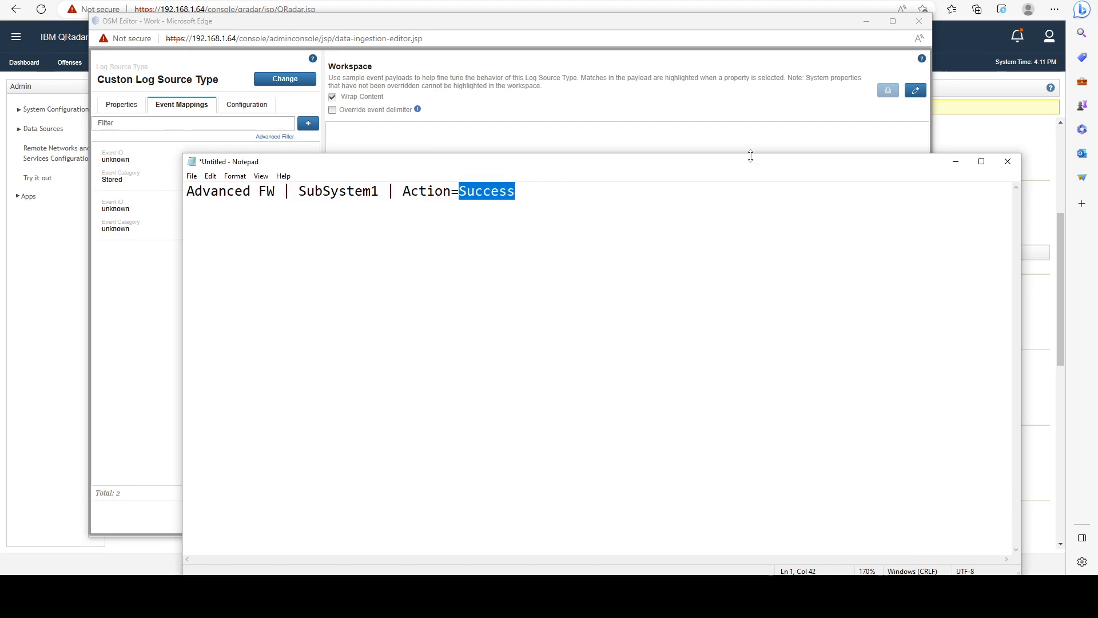
{"action": "left_click_drag", "start_coordinate": [604, 163], "coordinate": [518, 148]}
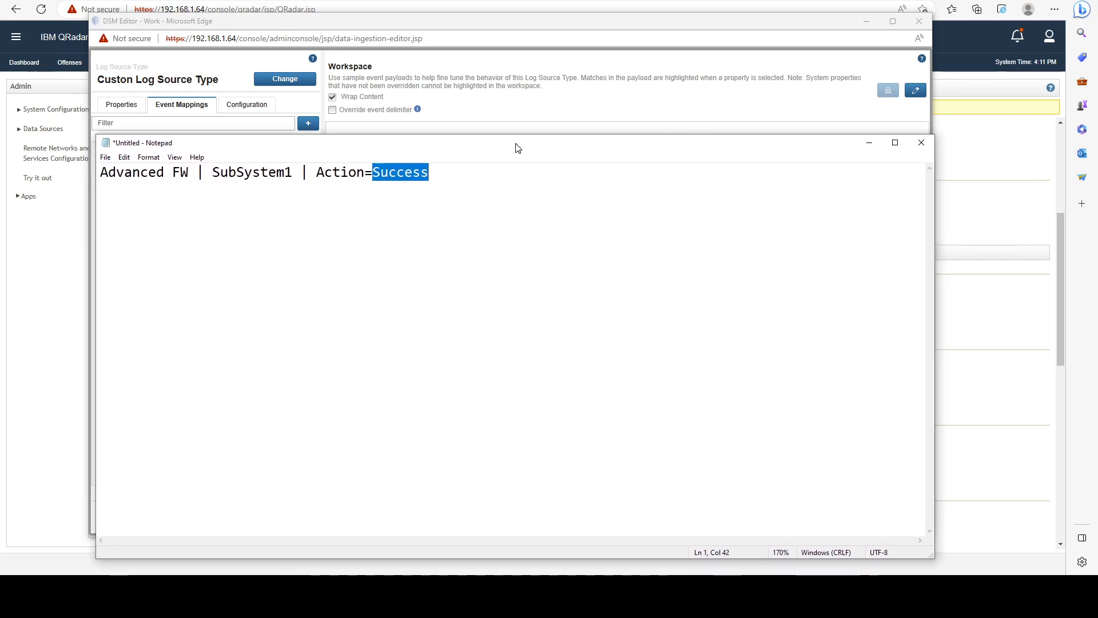
{"action": "left_click", "coordinate": [922, 142]}
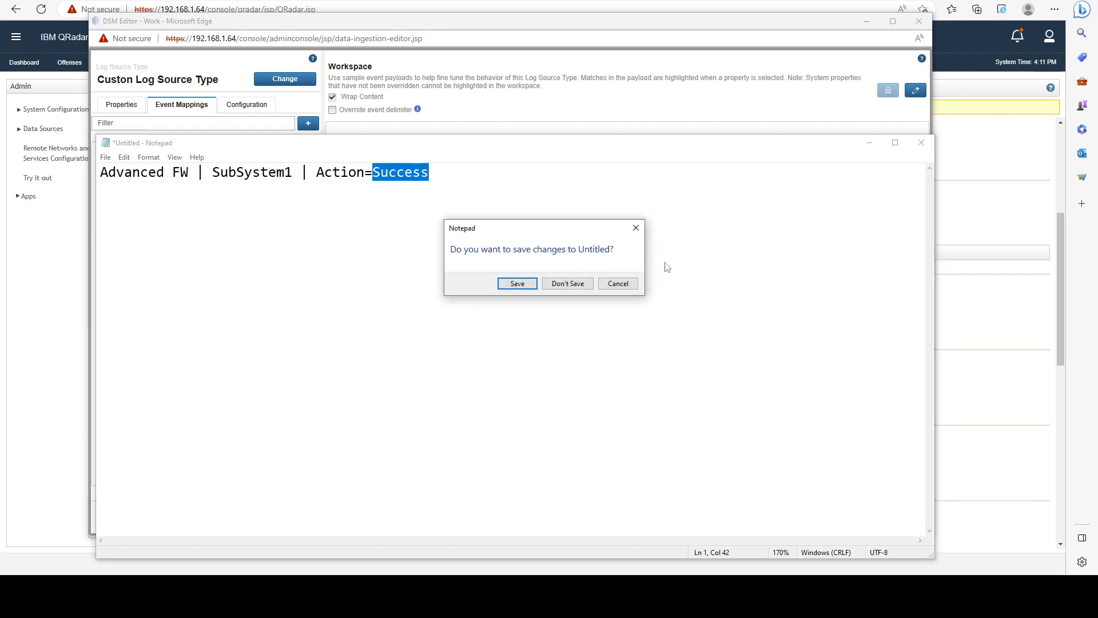
{"action": "left_click", "coordinate": [575, 284]}
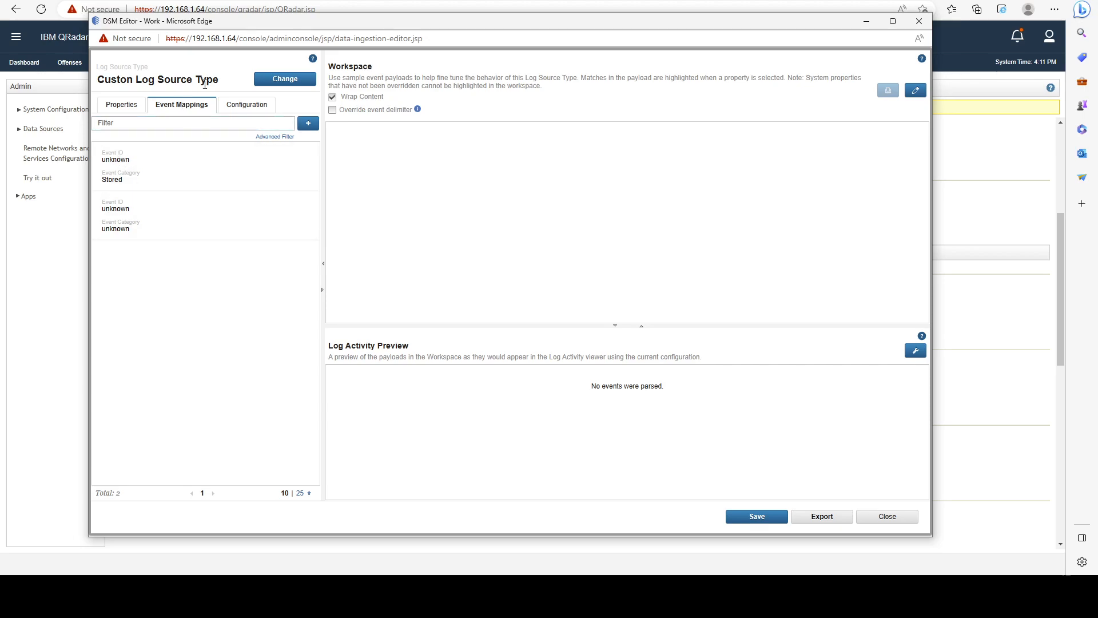
{"action": "left_click_drag", "start_coordinate": [217, 83], "coordinate": [134, 81]}
{"action": "left_click", "coordinate": [544, 209]}
{"action": "left_click_drag", "start_coordinate": [316, 29], "coordinate": [306, 69]}
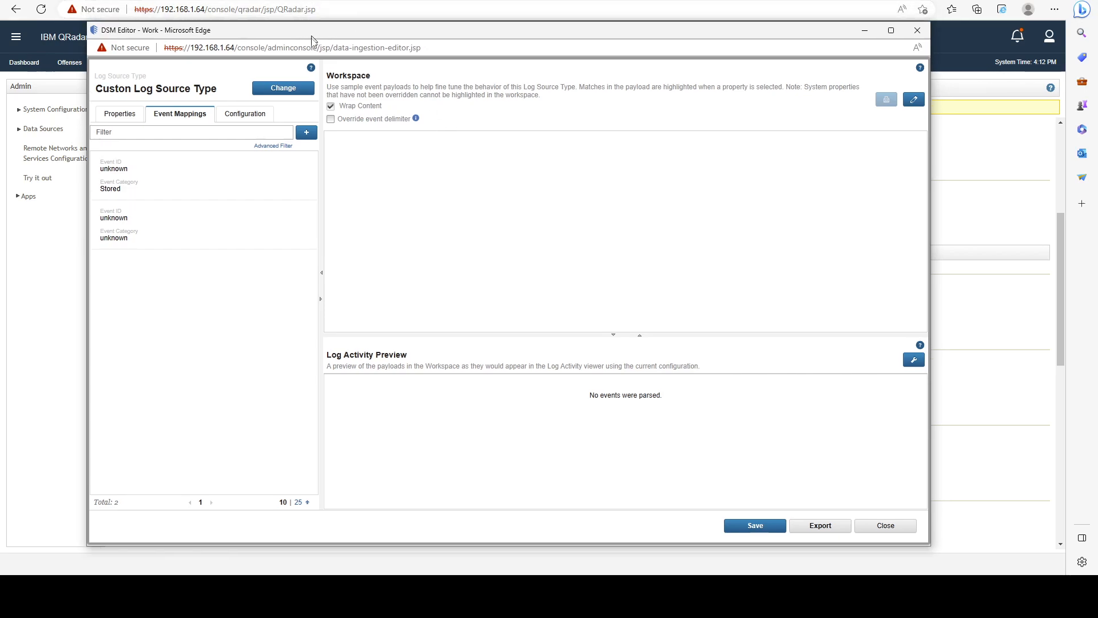
{"action": "left_click_drag", "start_coordinate": [383, 59], "coordinate": [371, 32]}
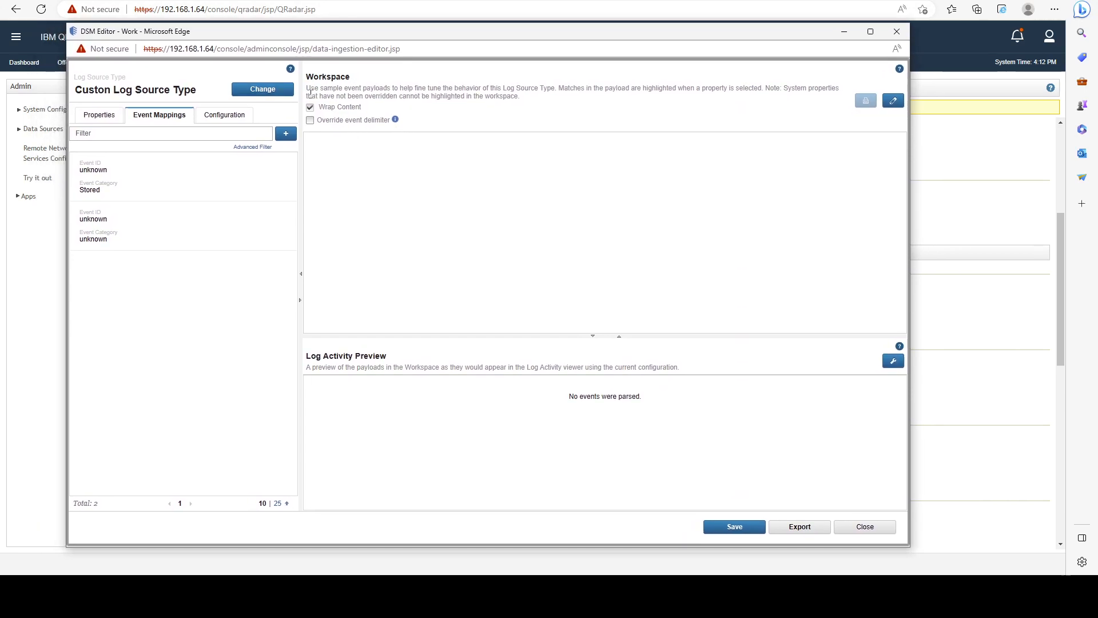